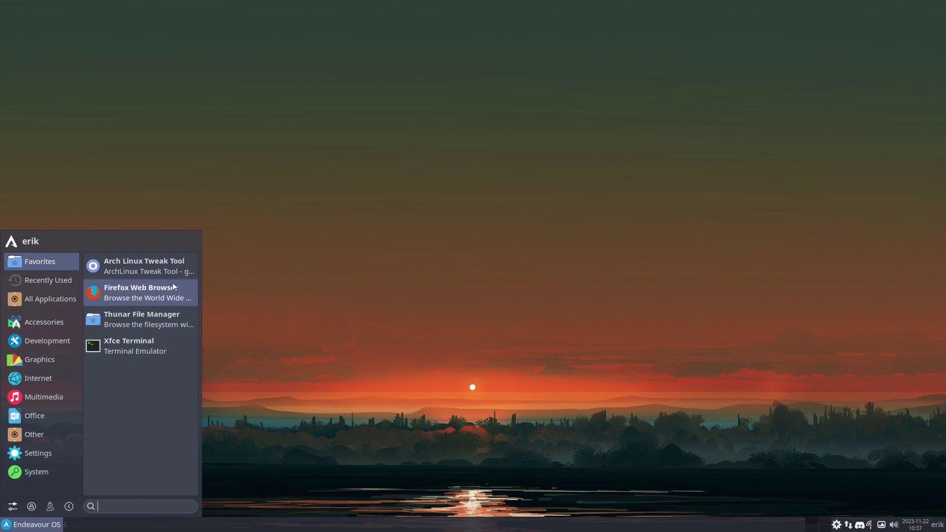
Step: Launch Arch Linux Tweak Tool from its launcher and enter the authentication password
{"action": "left_click", "coordinate": [165, 268]}
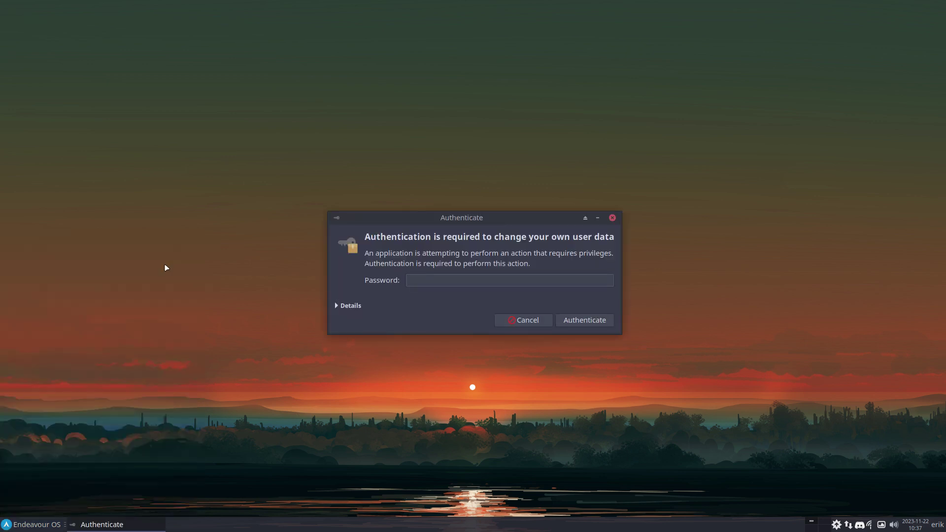
{"action": "type", "text": "••••"}
{"action": "key", "text": "Return"}
Step: Start att as administrator from a new terminal and move the terminal to the left
{"action": "key", "text": "ctrl+alt+t"}
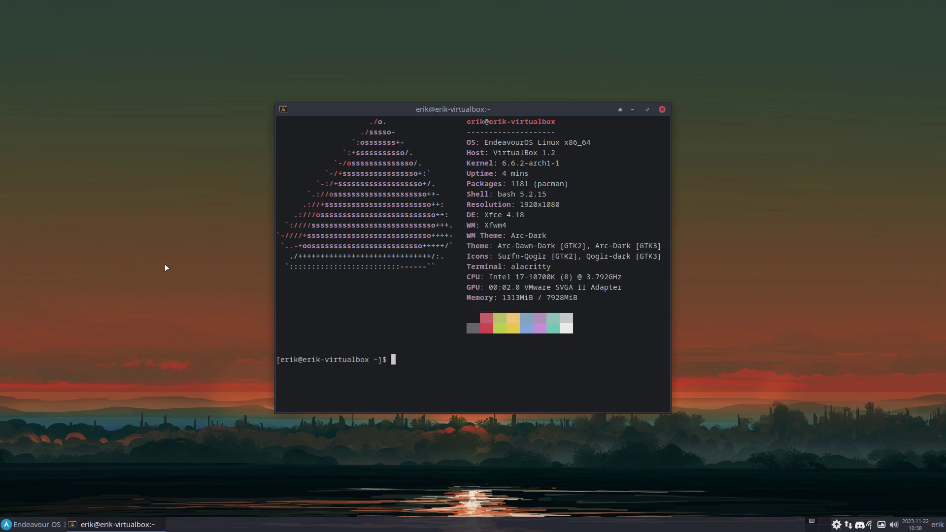
{"action": "type", "text": "att"}
{"action": "key", "text": "Return"}
{"action": "type", "text": "••••"}
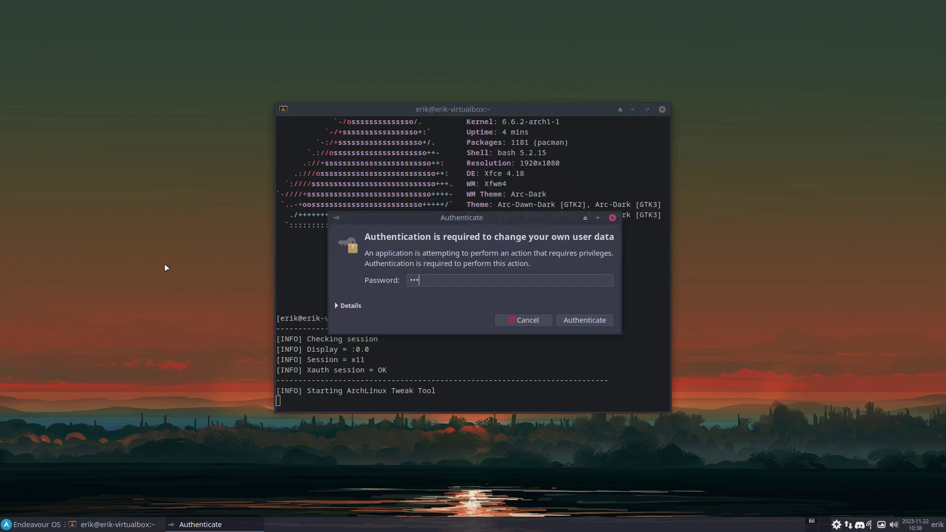
{"action": "key", "text": "Return"}
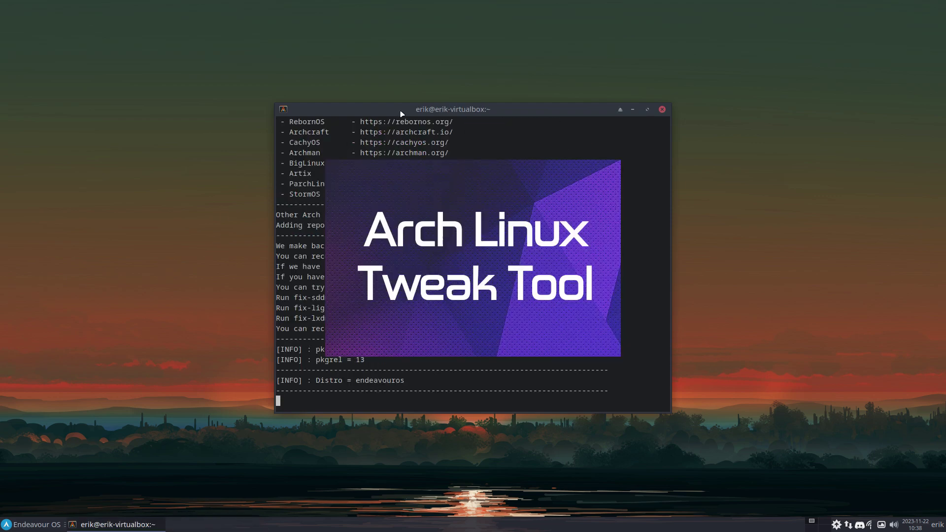
{"action": "left_click_drag", "start_coordinate": [402, 114], "coordinate": [131, 186]}
{"action": "scroll", "coordinate": [29, 358], "scroll_direction": "up", "scroll_amount": 4}
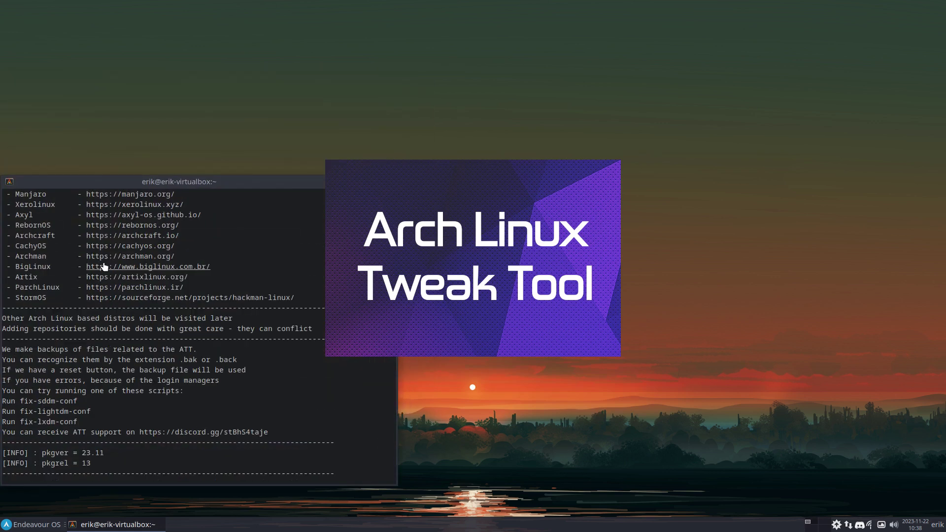
{"action": "scroll", "coordinate": [30, 358], "scroll_direction": "up", "scroll_amount": 2}
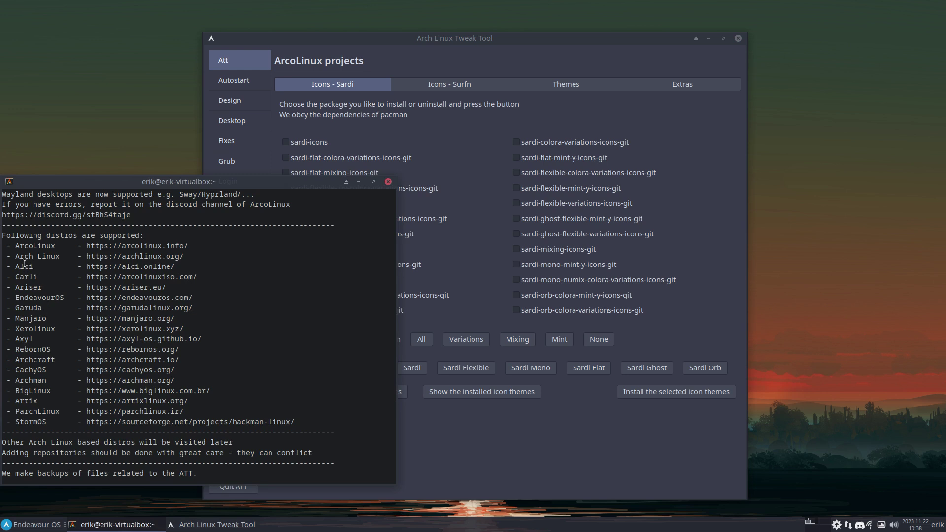
Step: Highlight EndeavourOS in the terminal's distro list and reposition the tweak tool window on the right
{"action": "left_click_drag", "start_coordinate": [60, 297], "coordinate": [12, 298]}
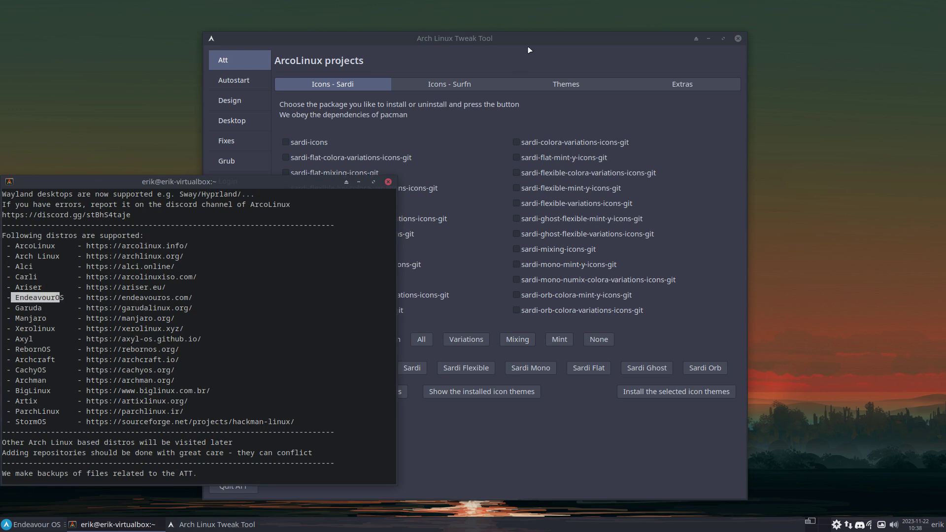
{"action": "left_click_drag", "start_coordinate": [543, 44], "coordinate": [741, 25]}
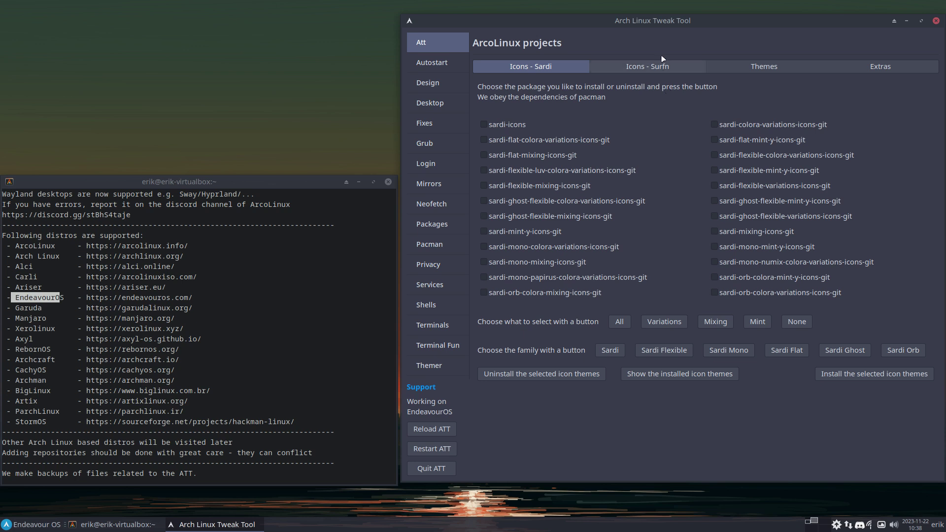
{"action": "left_click_drag", "start_coordinate": [665, 22], "coordinate": [622, 36]}
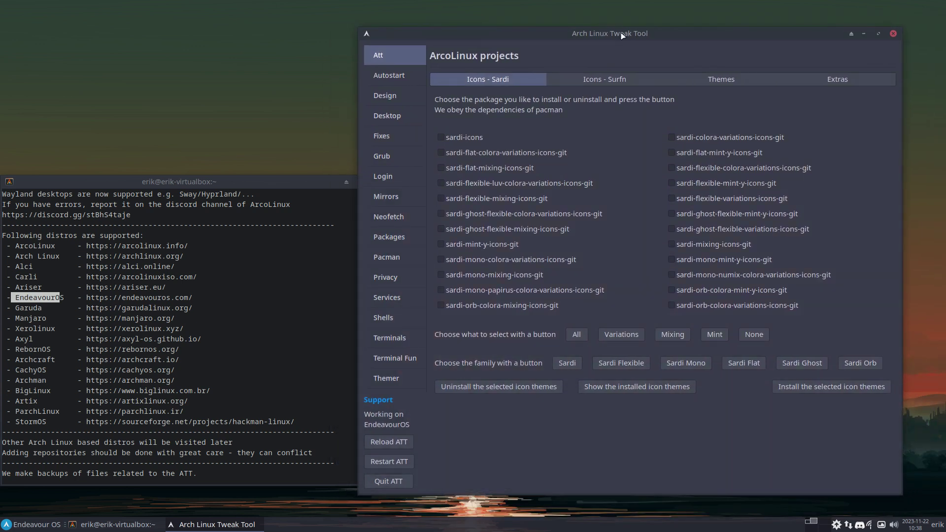
Step: Select the Dark minimal set of arcolinux-arc themes and install them
{"action": "left_click", "coordinate": [628, 78]}
{"action": "left_click", "coordinate": [721, 79]}
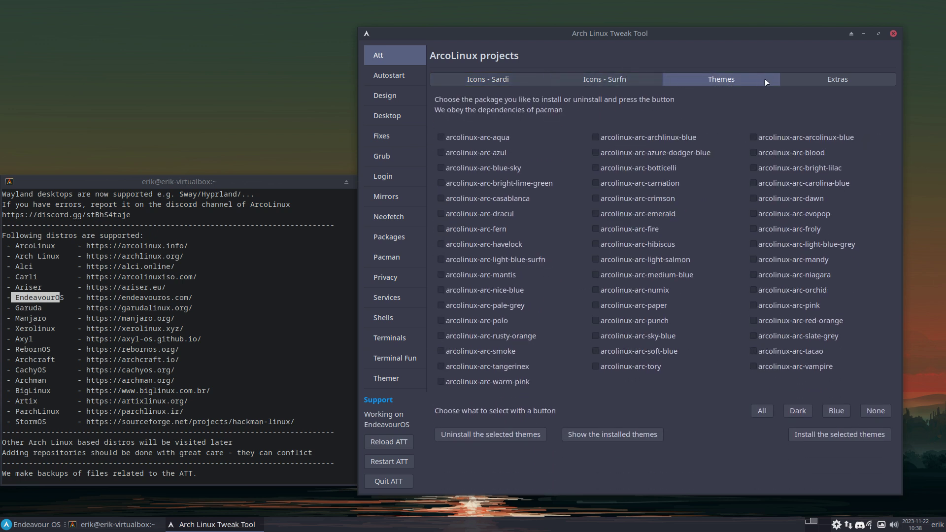
{"action": "left_click", "coordinate": [798, 411]}
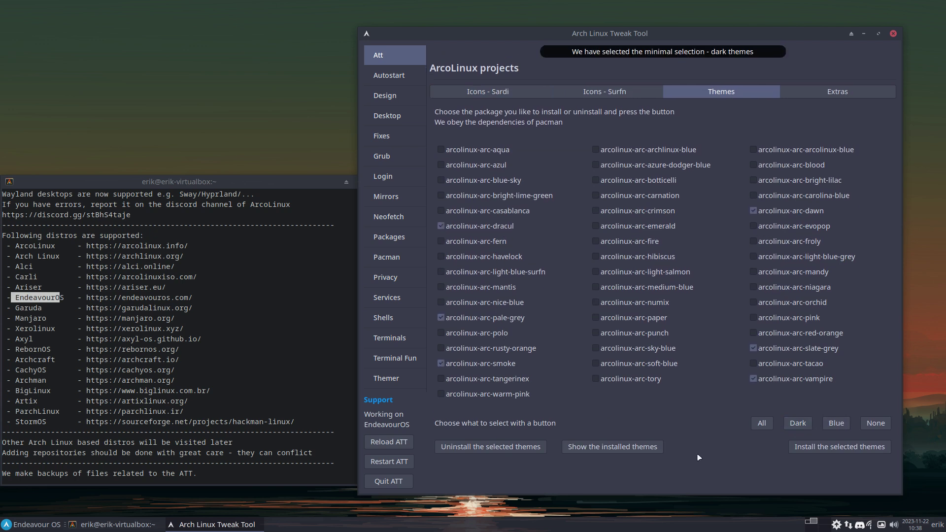
{"action": "left_click", "coordinate": [852, 451]}
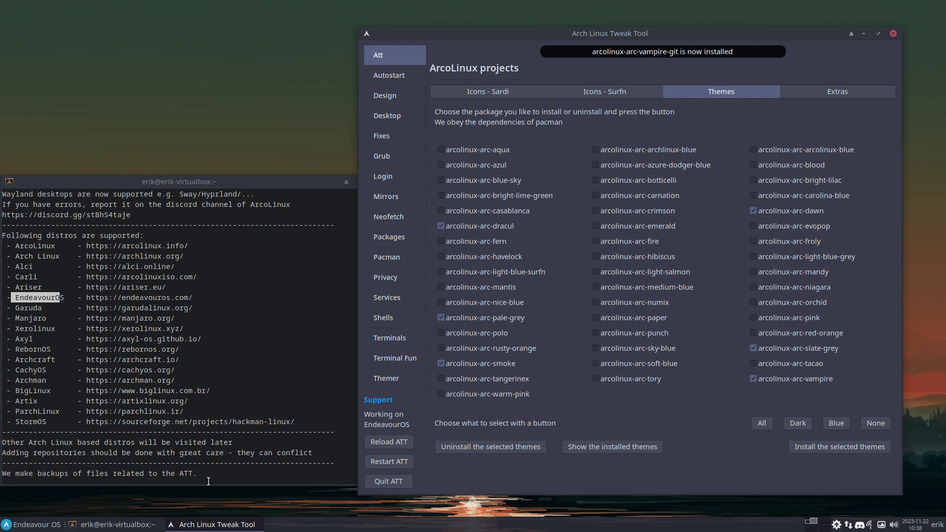
Step: Search the application menu for Sofirem, then clear the search and close the menu
{"action": "left_click", "coordinate": [34, 525]}
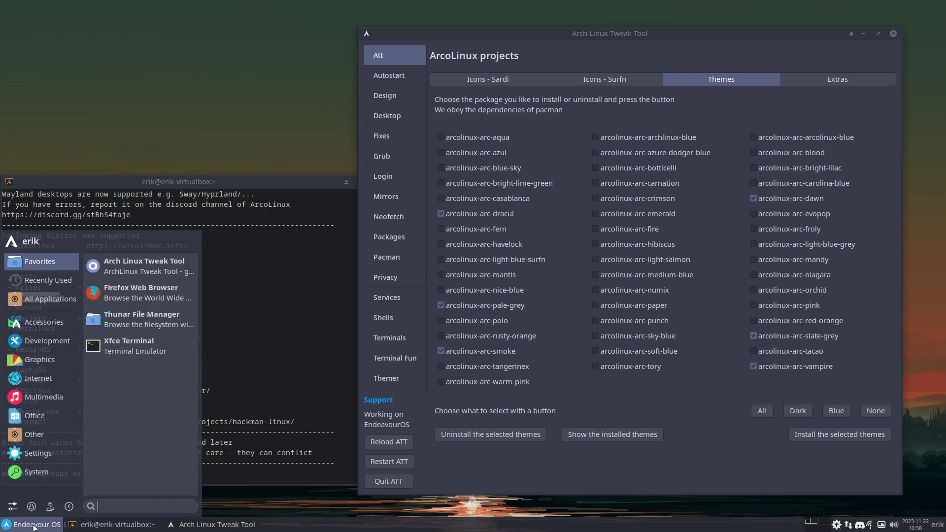
{"action": "type", "text": "sofi"}
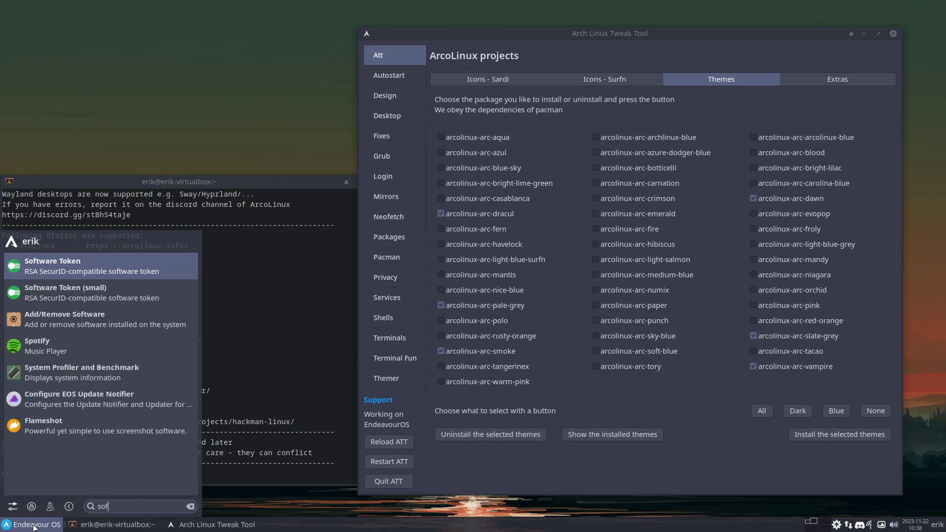
{"action": "key", "text": "BackSpace"}
{"action": "key", "text": "BackSpace"}
{"action": "key", "text": "BackSpace"}
{"action": "key", "text": "BackSpace"}
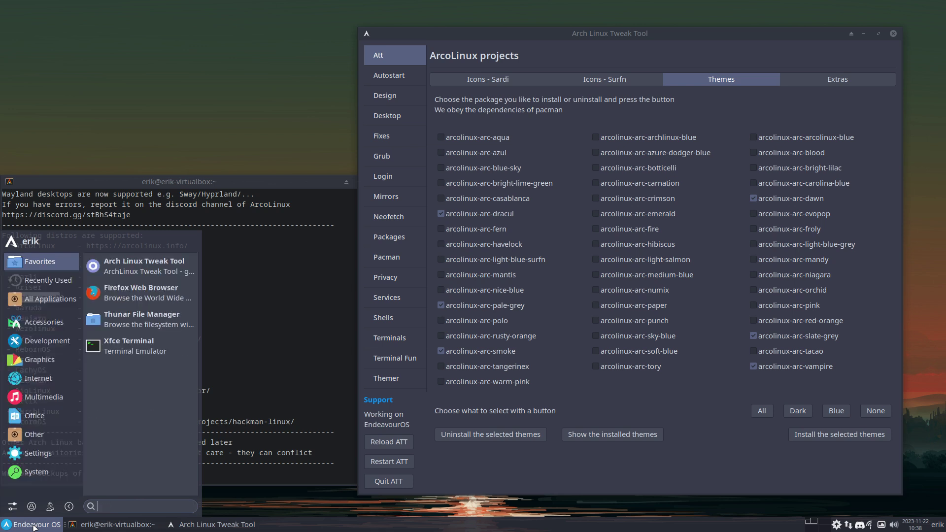
{"action": "left_click", "coordinate": [184, 123]}
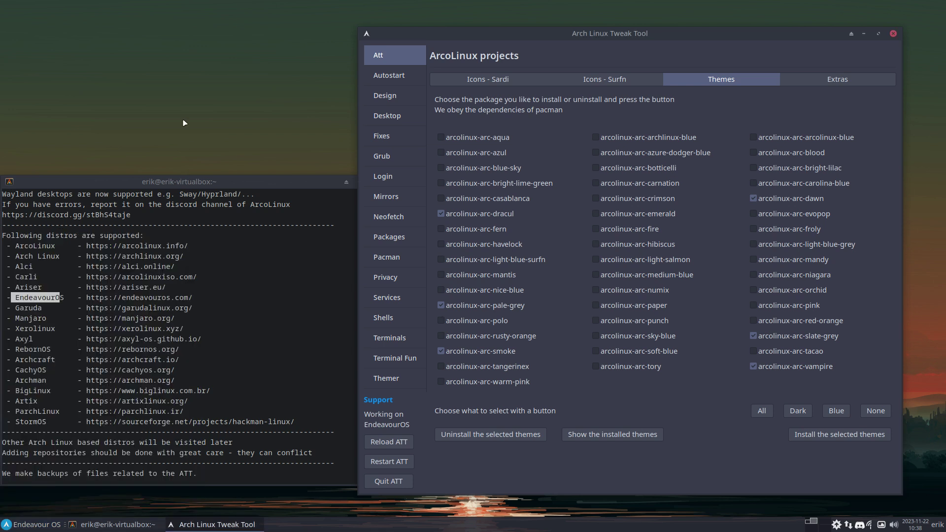
Step: Install sofirem-git from arcolinux_repo (option 2) with yay sofirem, then launch sofirem
{"action": "key", "text": "ctrl+alt+t"}
{"action": "type", "text": "yest"}
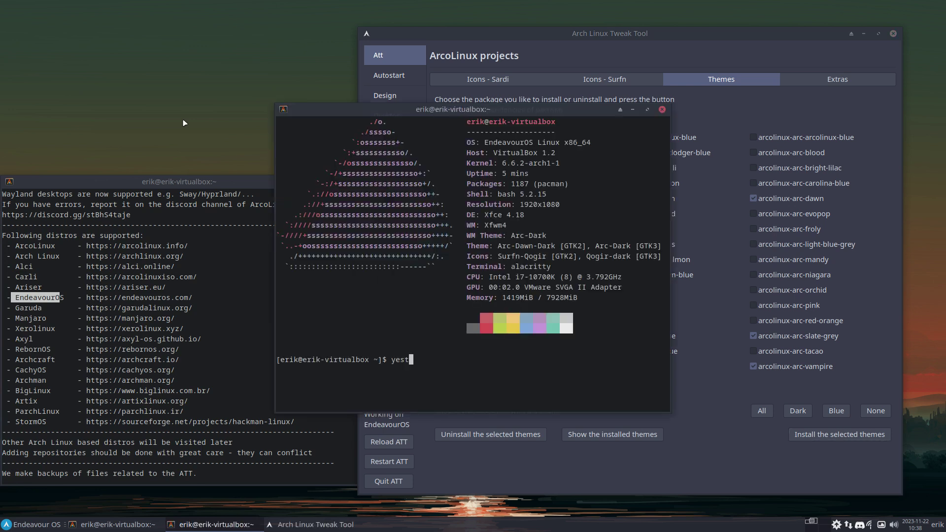
{"action": "key", "text": "BackSpace"}
{"action": "key", "text": "BackSpace"}
{"action": "key", "text": "BackSpace"}
{"action": "type", "text": "ay"}
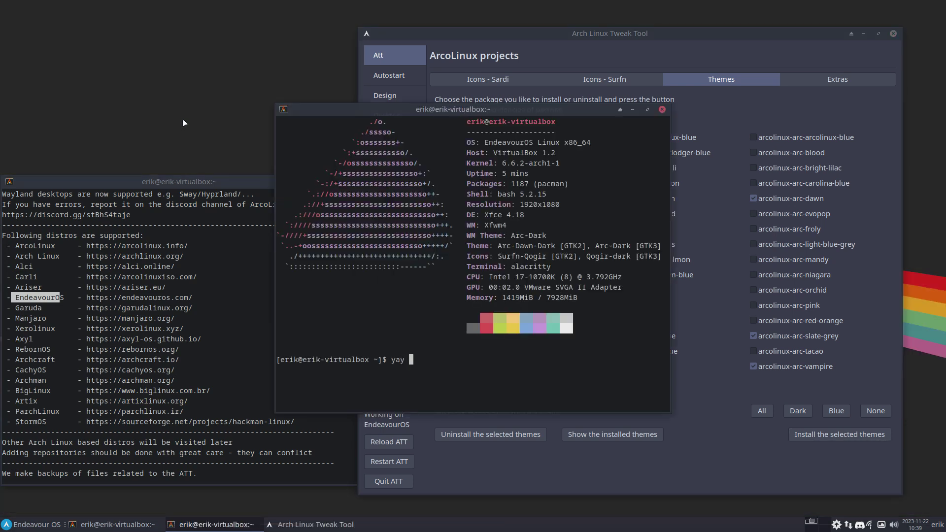
{"action": "type", "text": " sofirem"}
{"action": "key", "text": "Return"}
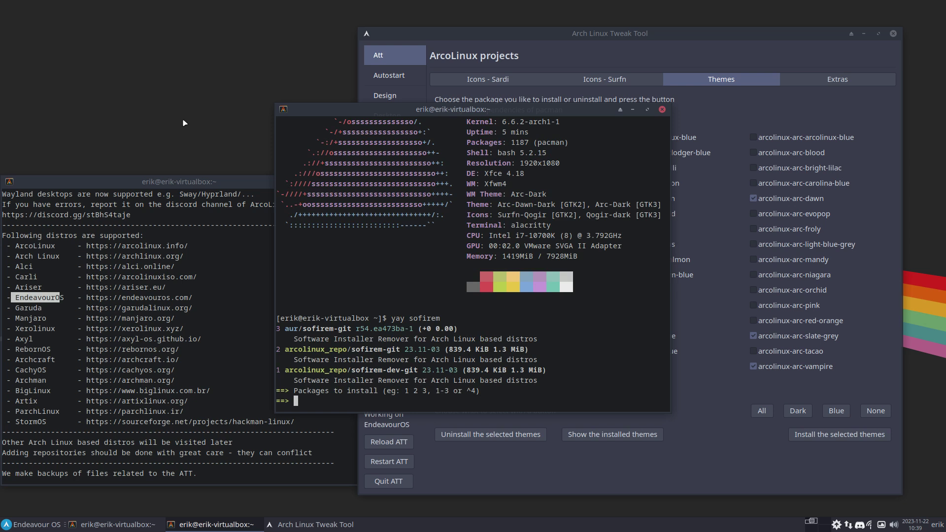
{"action": "type", "text": "2"}
{"action": "key", "text": "Return"}
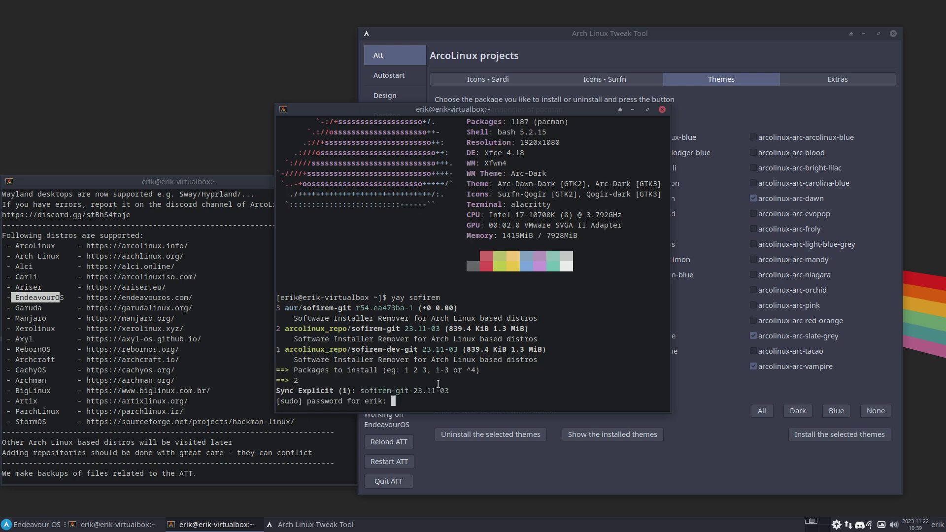
{"action": "key", "text": "Return"}
{"action": "key", "text": "Return"}
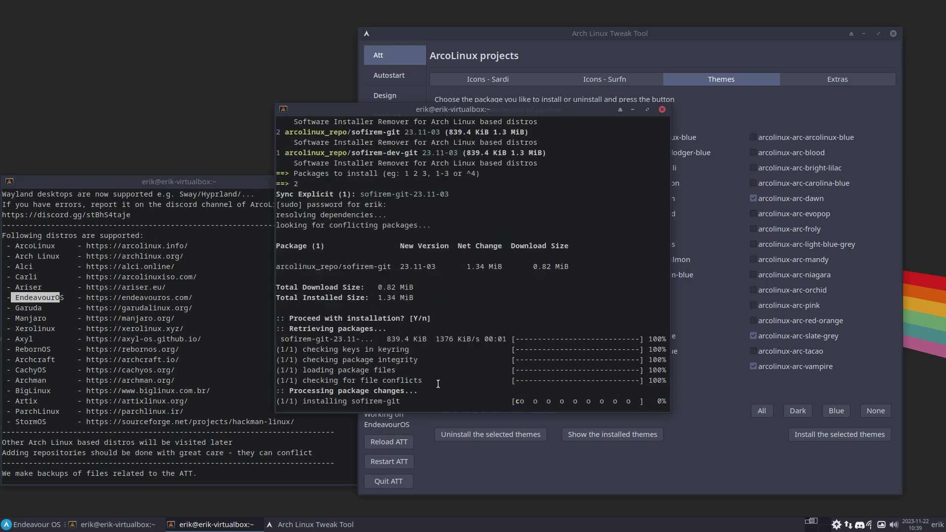
{"action": "type", "text": "s"}
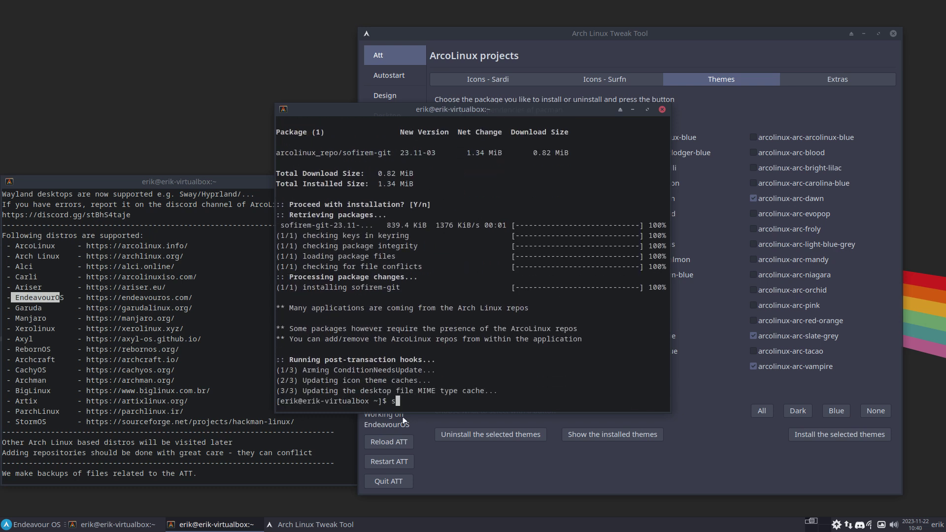
{"action": "type", "text": "ofirem"}
{"action": "key", "text": "Return"}
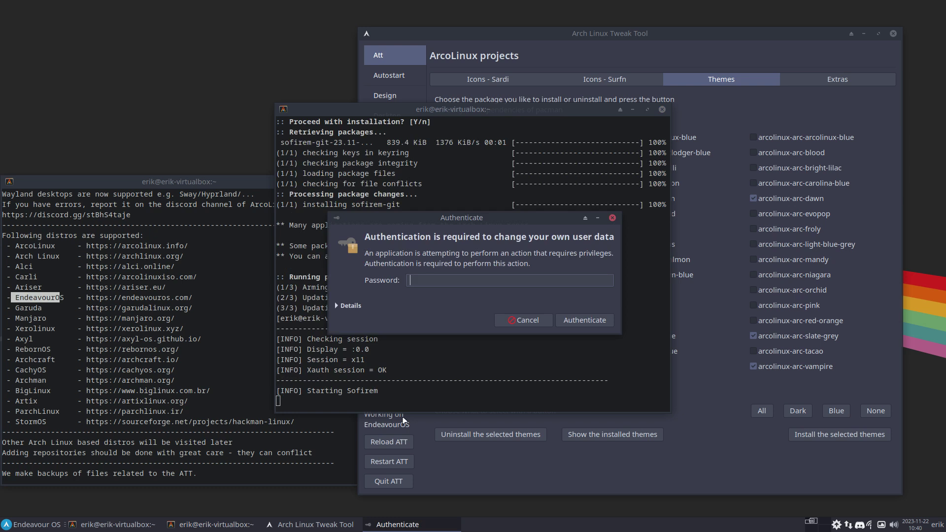
Step: Authenticate Sofirem, move it left, and toggle falkon on in the Internet category
{"action": "key", "text": "Return"}
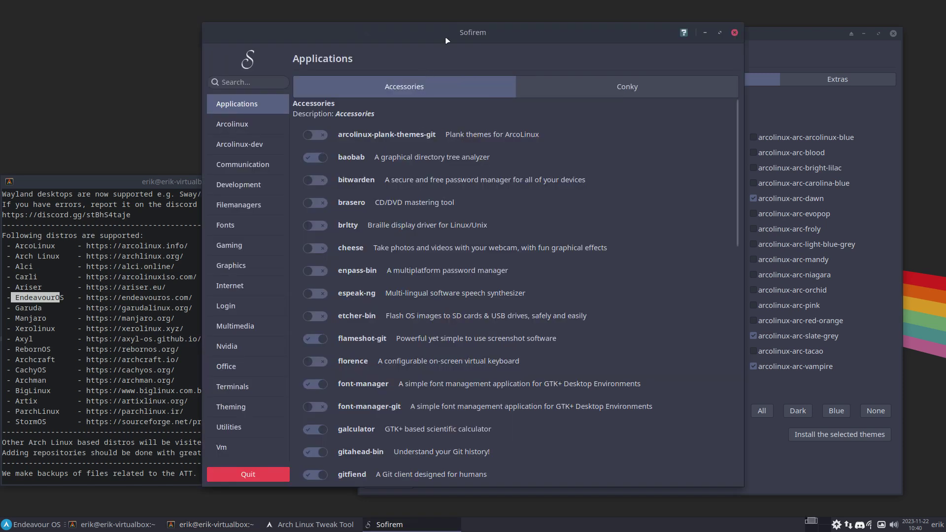
{"action": "left_click_drag", "start_coordinate": [442, 38], "coordinate": [270, 39]}
{"action": "left_click", "coordinate": [69, 186]}
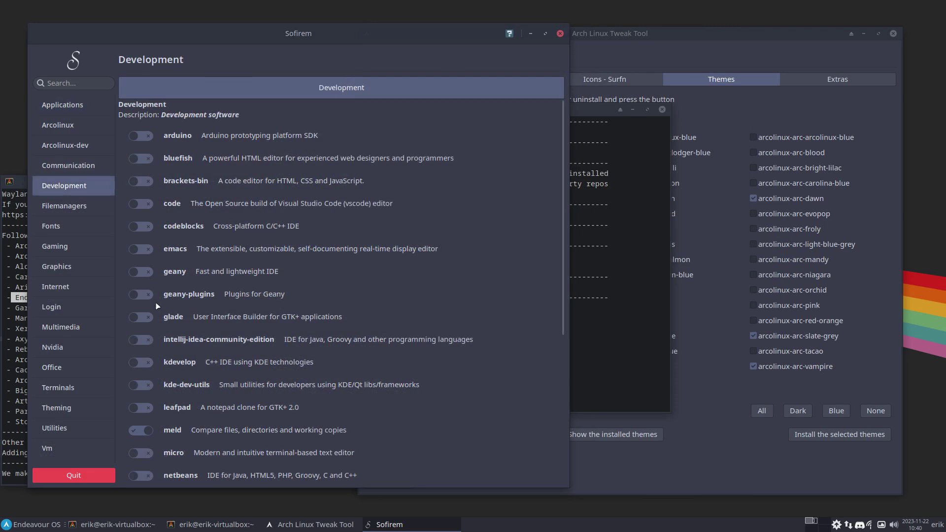
{"action": "scroll", "coordinate": [147, 420], "scroll_direction": "down", "scroll_amount": 5}
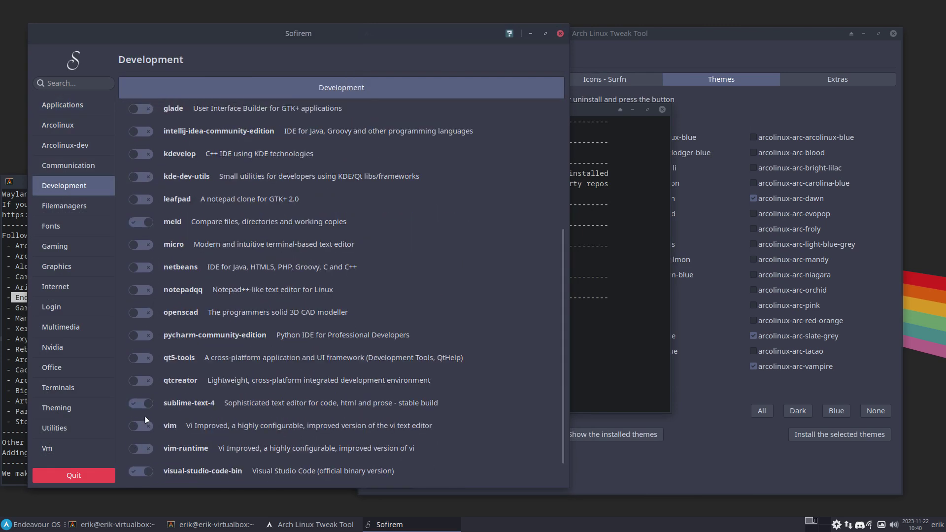
{"action": "left_click", "coordinate": [69, 289]}
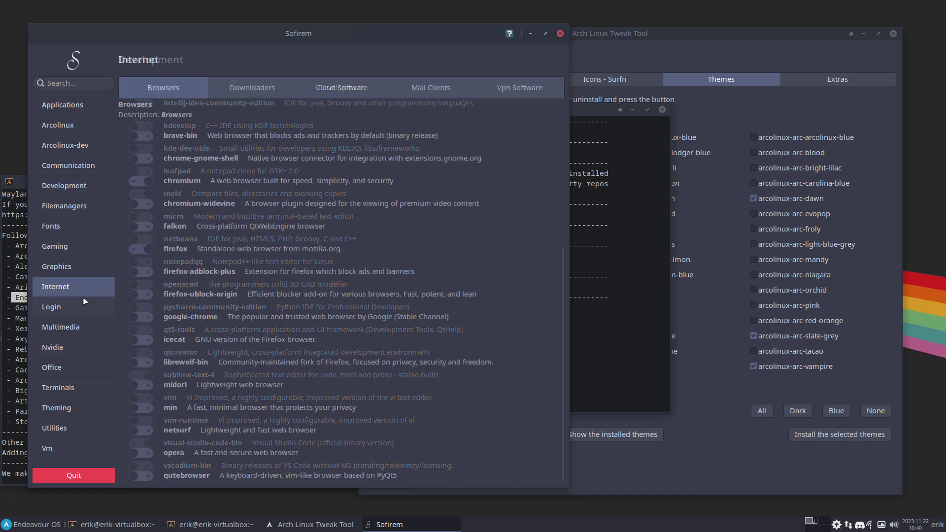
{"action": "left_click", "coordinate": [147, 227]}
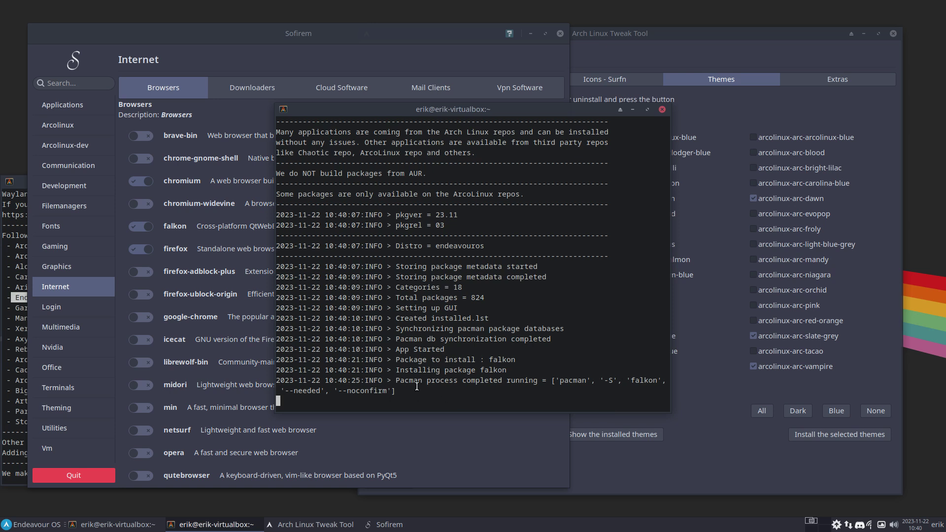
Step: Launch Falkon from the Whisker menu's Internet category
{"action": "left_click", "coordinate": [47, 523]}
{"action": "left_click", "coordinate": [60, 383]}
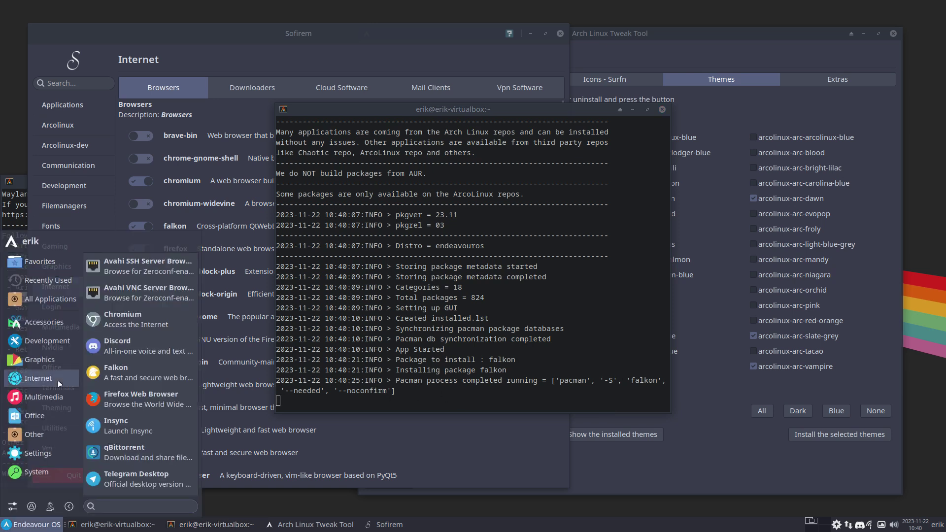
{"action": "left_click", "coordinate": [133, 373]}
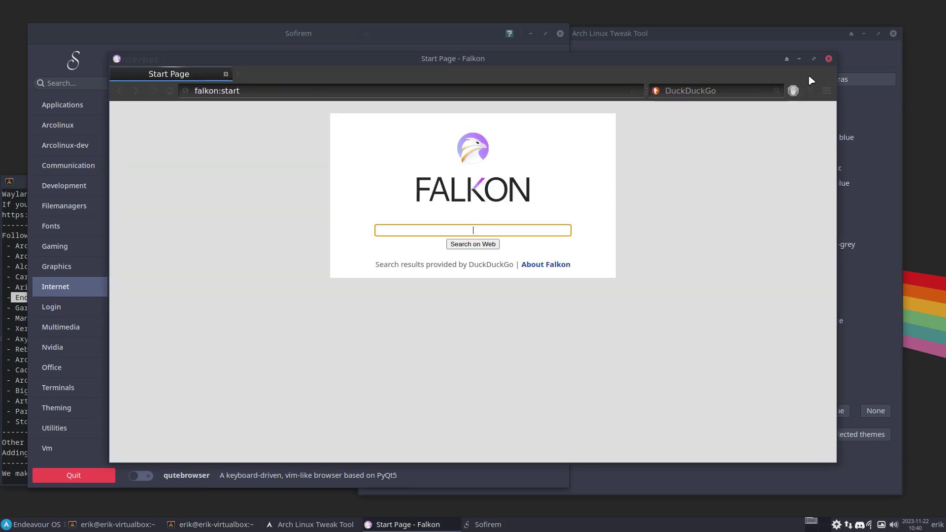
Step: Close Falkon, the installer's log terminal, and Sofirem
{"action": "left_click", "coordinate": [829, 58]}
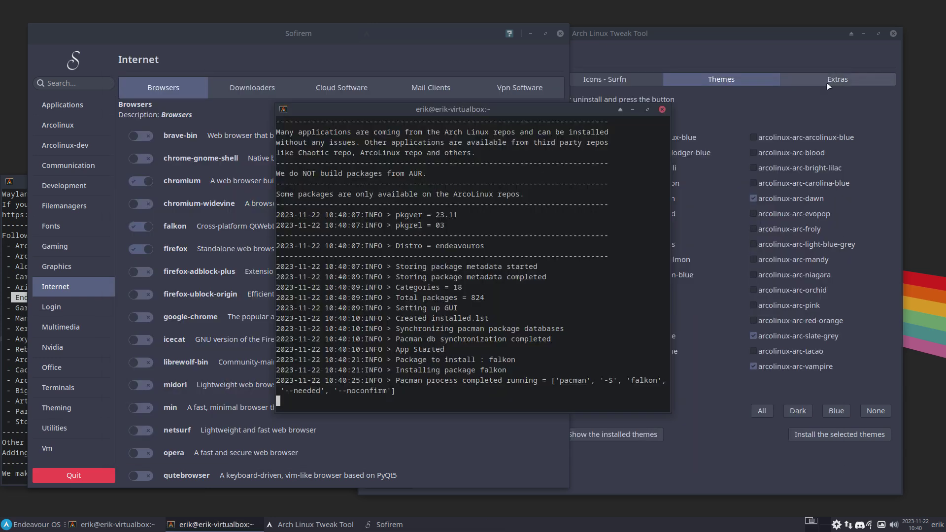
{"action": "left_click", "coordinate": [662, 109]}
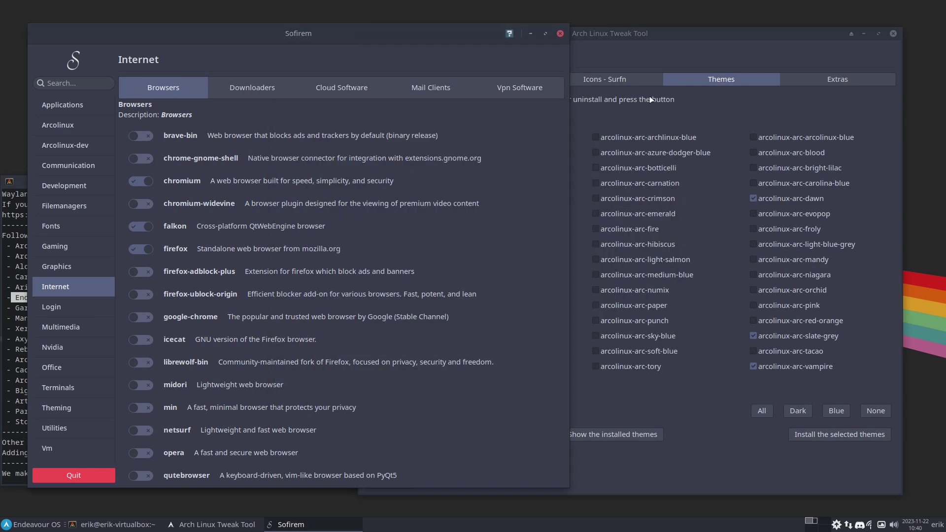
{"action": "left_click", "coordinate": [560, 33]}
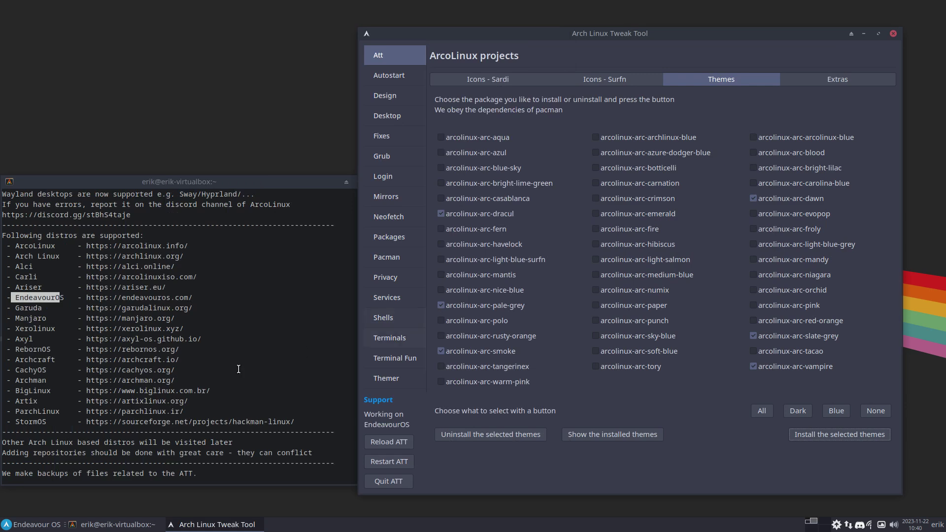
Step: Open a new terminal, type sudo pacman -S arcolinux-app-glade-git, then cancel it with Ctrl+C
{"action": "left_click", "coordinate": [199, 400]}
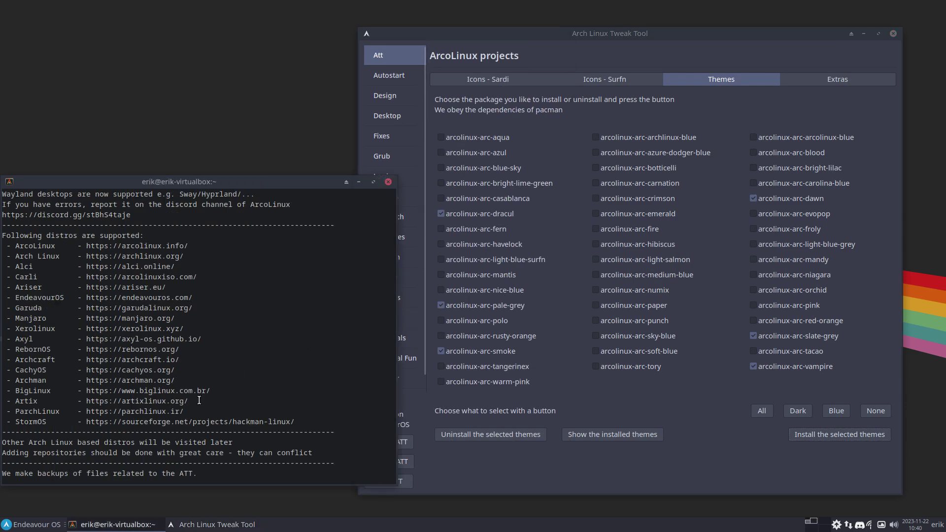
{"action": "key", "text": "ctrl+alt+t"}
{"action": "type", "text": "sudo pacman "}
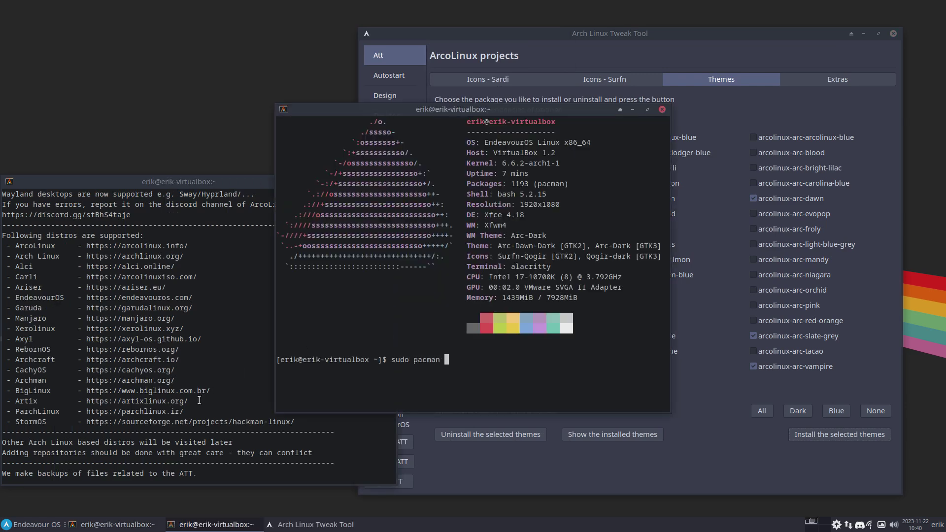
{"action": "type", "text": "-S arcolinux-app-glade-git"}
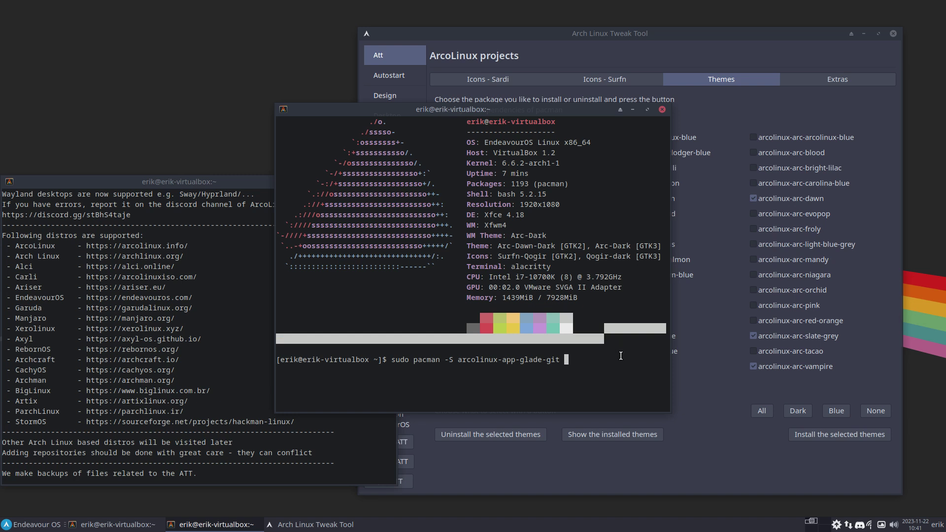
{"action": "key", "text": "ctrl+c"}
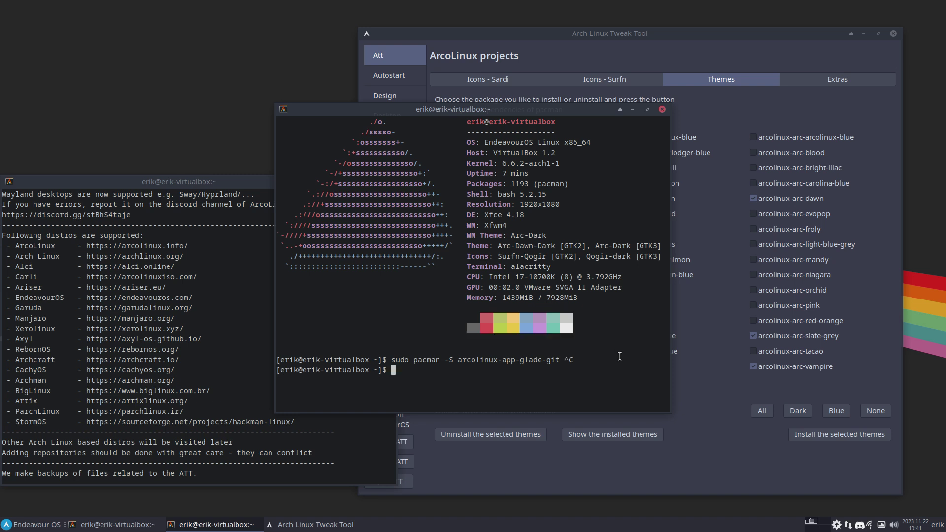
Step: Start ArcoLinux Application Glade with aag and confirm the authentication request
{"action": "type", "text": "aag"}
{"action": "key", "text": "Return"}
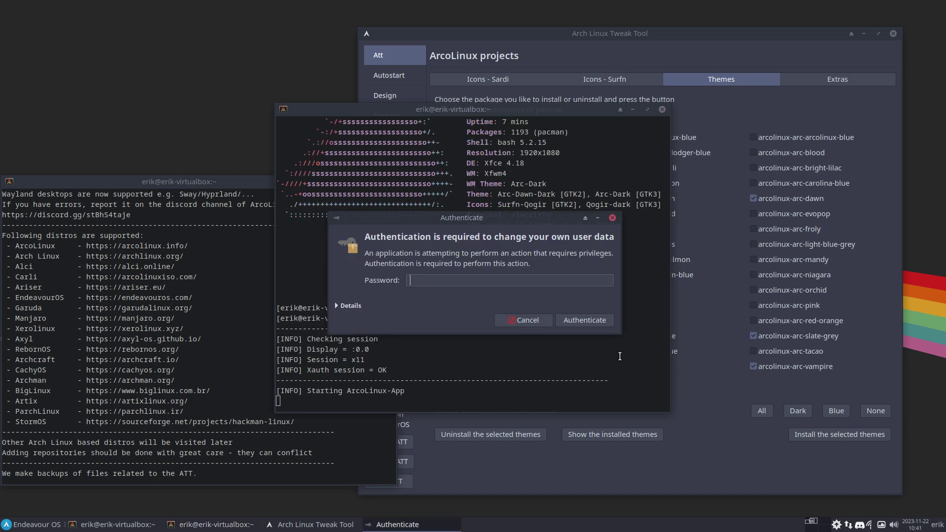
{"action": "key", "text": "Return"}
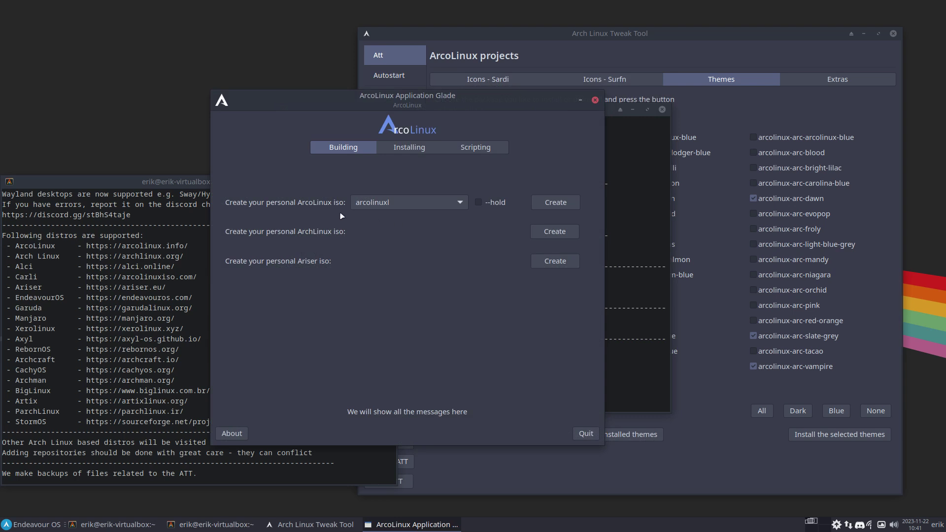
Step: Browse the ISO variant list, Installing and Scripting options unchanged, then quit the app
{"action": "left_click", "coordinate": [380, 206]}
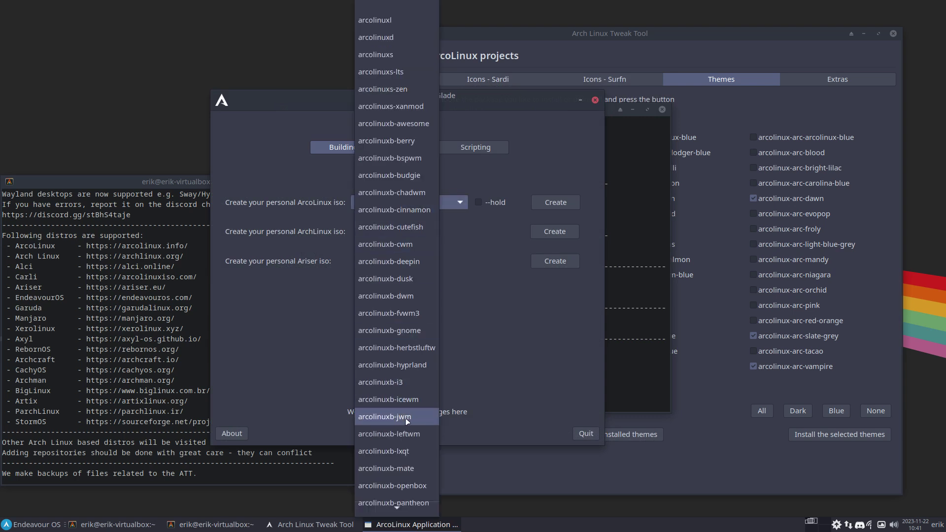
{"action": "scroll", "coordinate": [407, 423], "scroll_direction": "down", "scroll_amount": 2}
{"action": "left_click", "coordinate": [510, 323]}
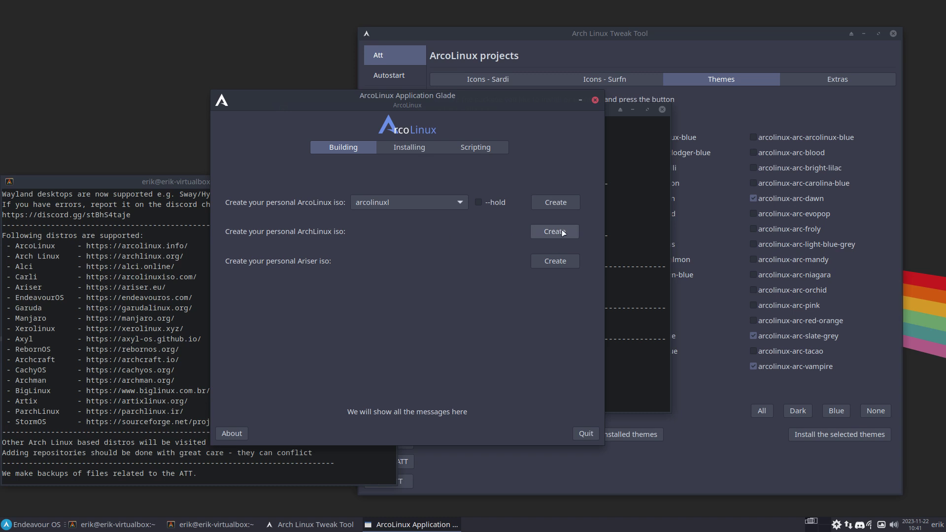
{"action": "left_click", "coordinate": [412, 151]}
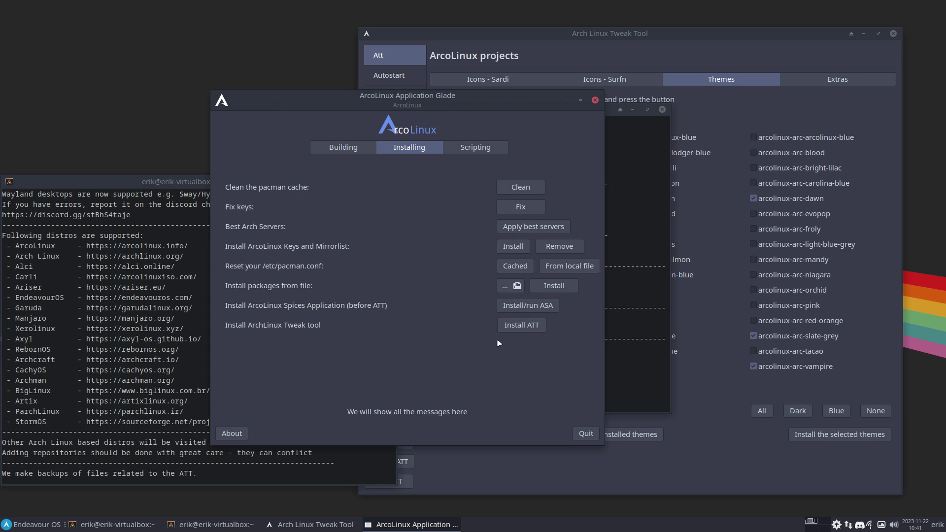
{"action": "left_click", "coordinate": [484, 153]}
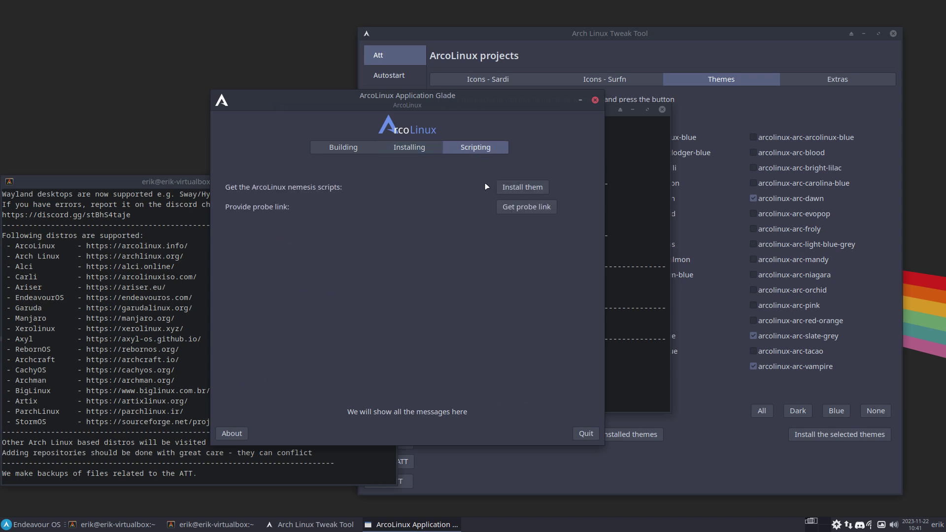
{"action": "left_click", "coordinate": [587, 433]}
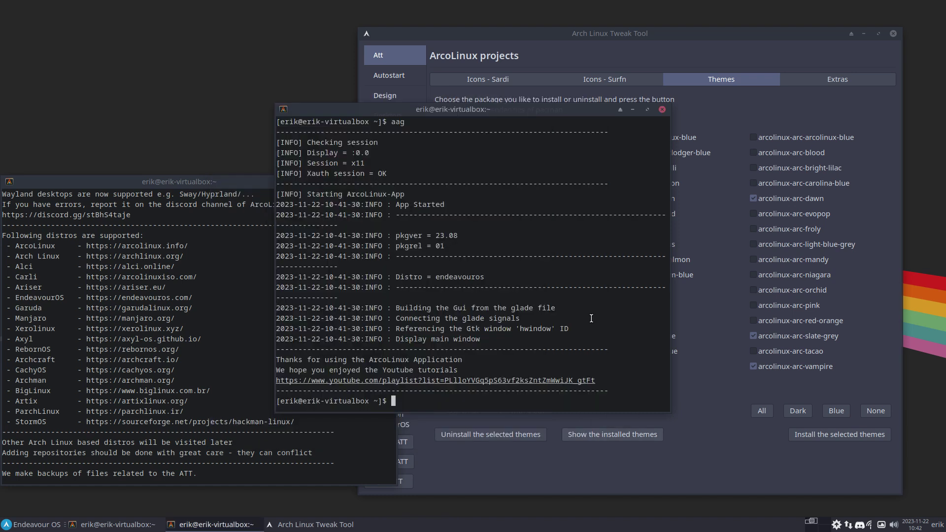
Step: Close the leftover terminal, shift Tweak Tool up-left, and open Settings Manager from the Whisker menu
{"action": "left_click", "coordinate": [662, 110]}
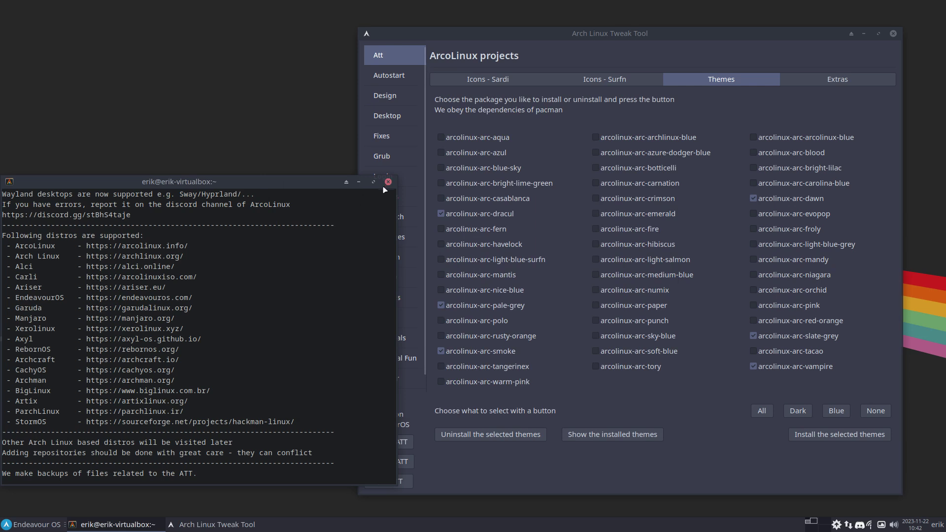
{"action": "left_click_drag", "start_coordinate": [625, 33], "coordinate": [527, 21]}
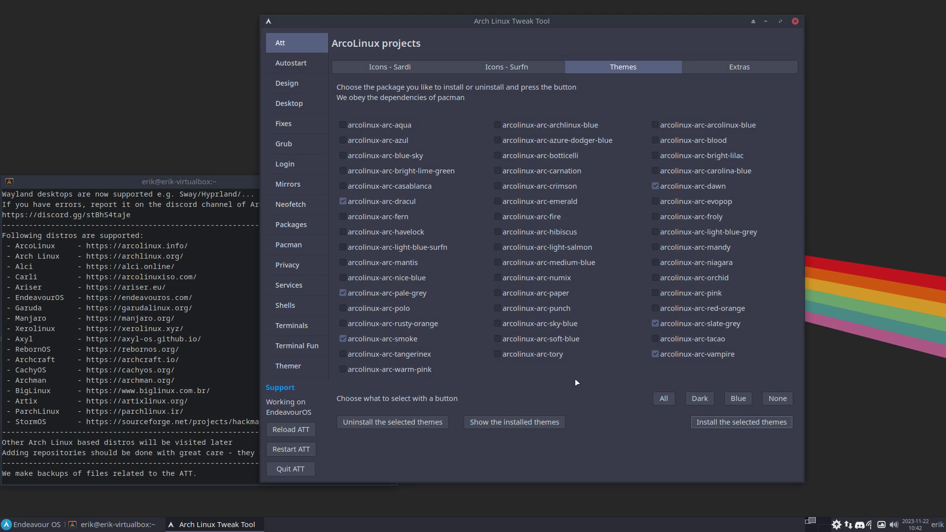
{"action": "left_click", "coordinate": [7, 524]}
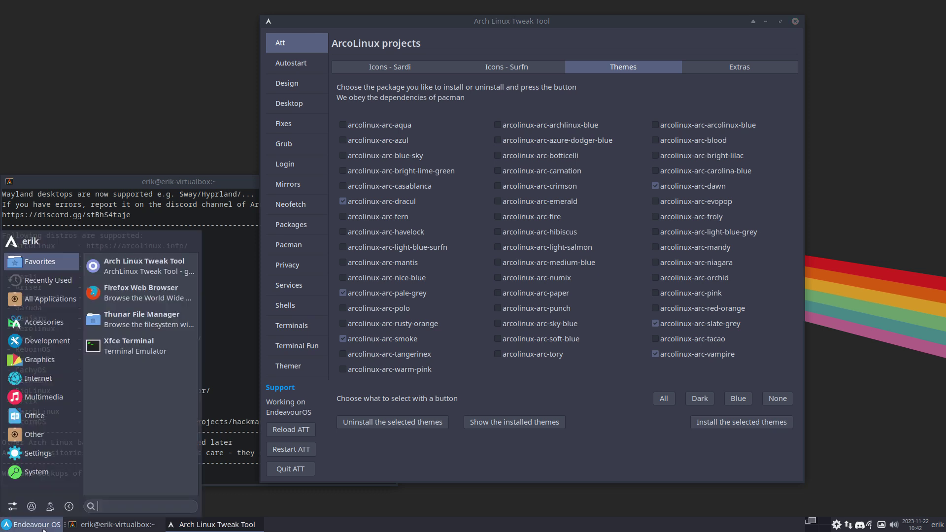
{"action": "left_click", "coordinate": [14, 508]}
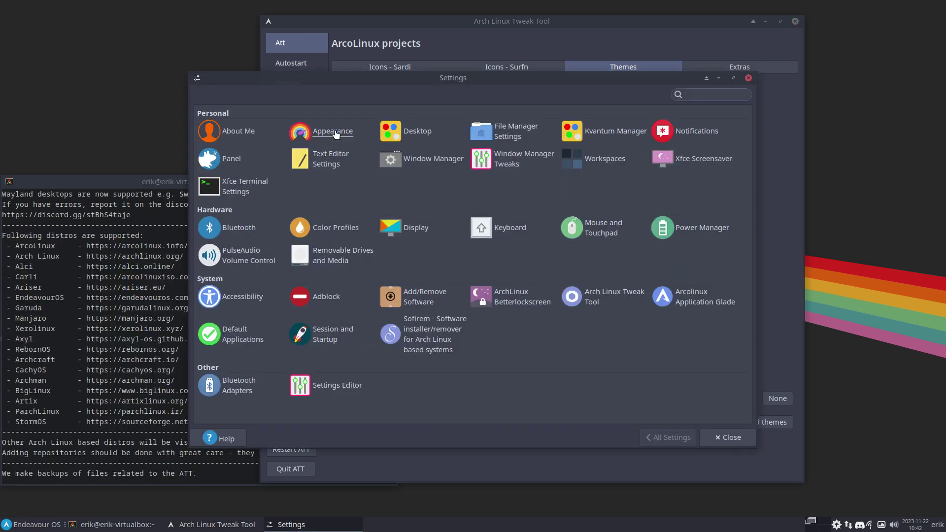
Step: In Appearance > Style, try Arc-Dawn, Arc-Dracul-Dark and Arc-Pale-grey-Dark
{"action": "left_click", "coordinate": [336, 134]}
{"action": "left_click", "coordinate": [254, 242]}
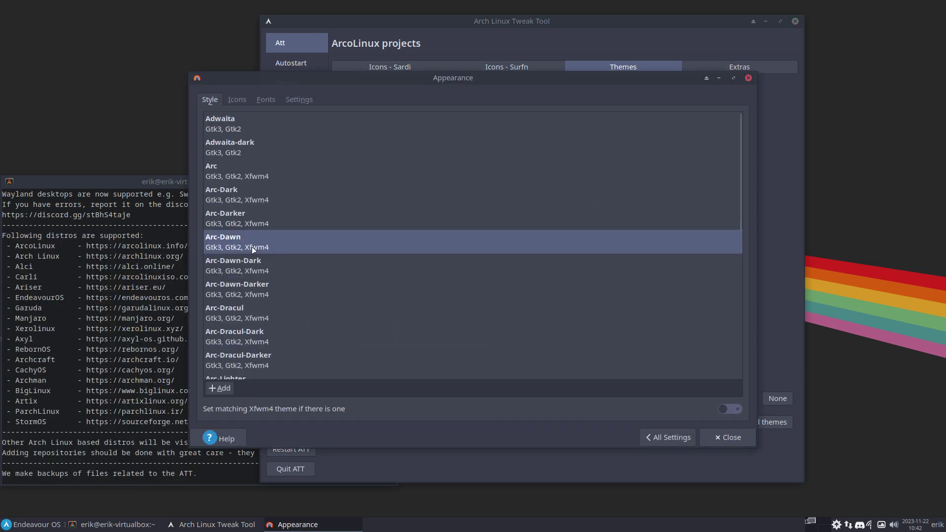
{"action": "scroll", "coordinate": [275, 306], "scroll_direction": "down", "scroll_amount": 3}
{"action": "left_click", "coordinate": [255, 239]}
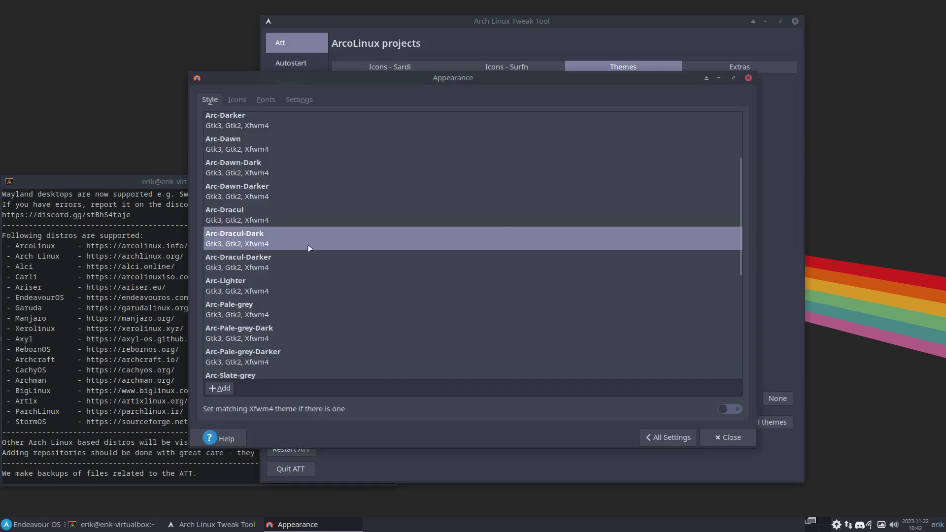
{"action": "left_click", "coordinate": [37, 525]}
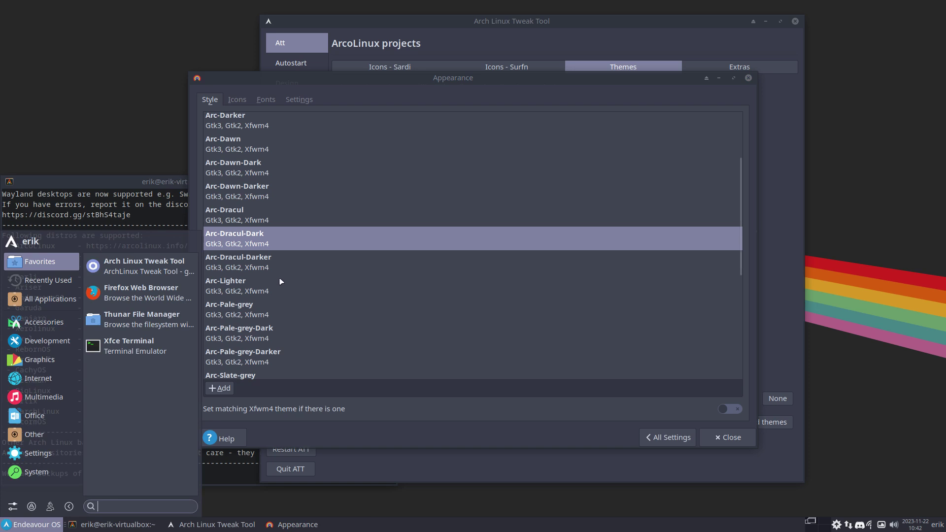
{"action": "left_click", "coordinate": [297, 328]}
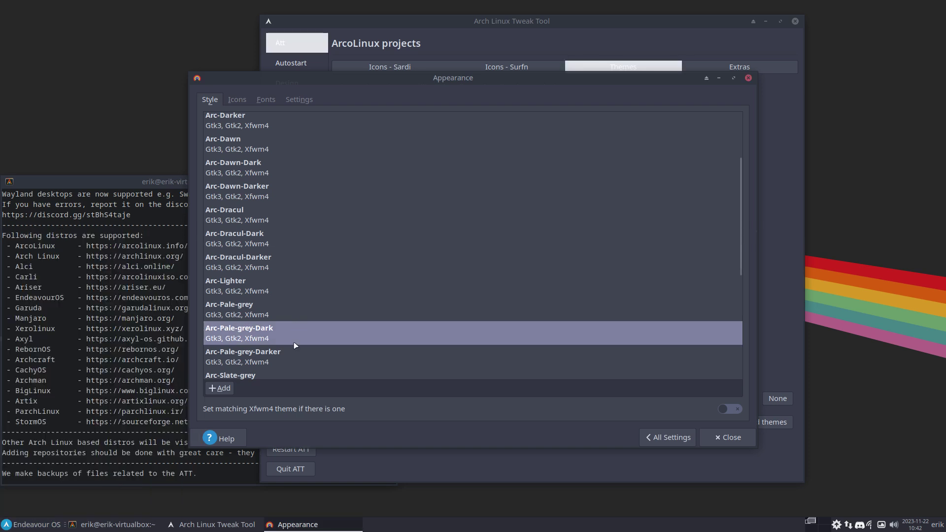
Step: Try Arc-Slate-grey-Dark, Arc-Smoke-Dark and Arc-Vampire, settling on Arc-Vampire-Dark, then raise Tweak Tool
{"action": "scroll", "coordinate": [307, 335], "scroll_direction": "down", "scroll_amount": 3}
{"action": "scroll", "coordinate": [308, 335], "scroll_direction": "down", "scroll_amount": 1}
{"action": "left_click", "coordinate": [285, 278]}
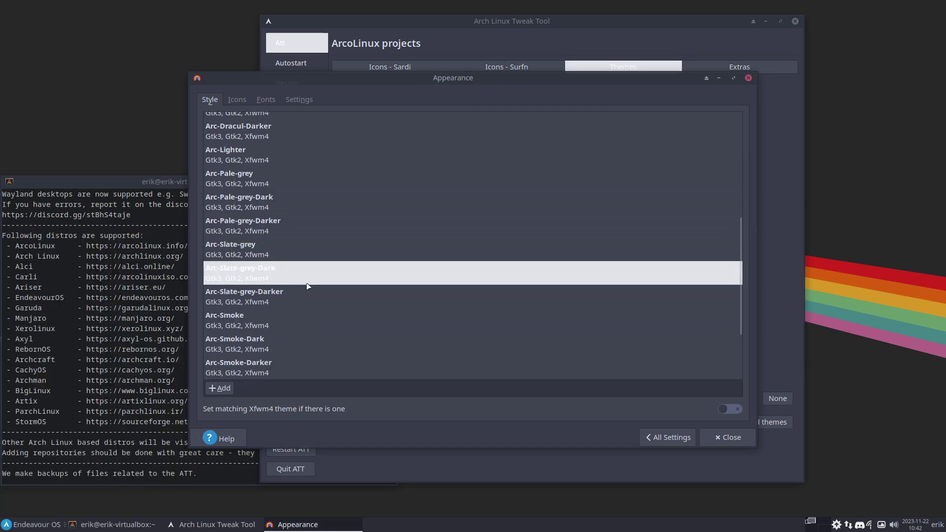
{"action": "scroll", "coordinate": [320, 306], "scroll_direction": "down", "scroll_amount": 2}
{"action": "scroll", "coordinate": [319, 307], "scroll_direction": "down", "scroll_amount": 1}
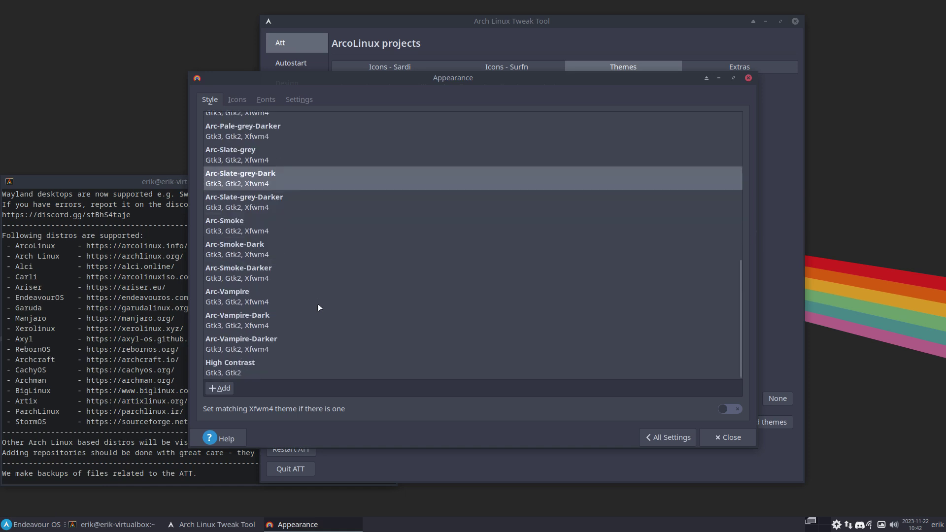
{"action": "left_click", "coordinate": [266, 256]}
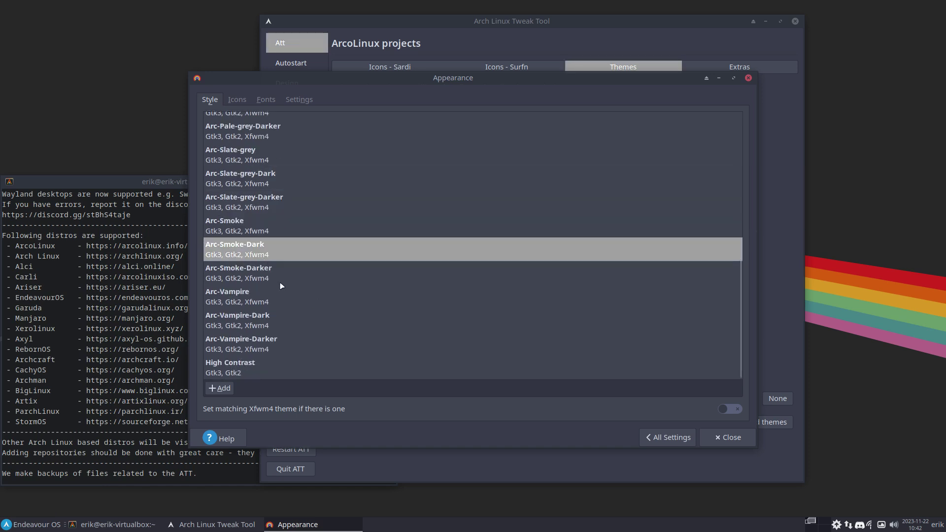
{"action": "left_click", "coordinate": [278, 326]}
{"action": "left_click", "coordinate": [318, 307]}
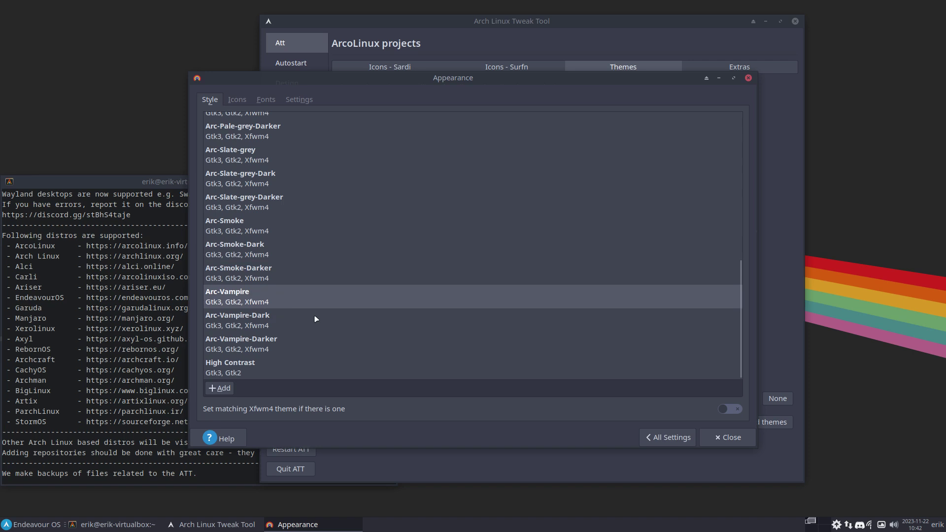
{"action": "left_click", "coordinate": [289, 329]}
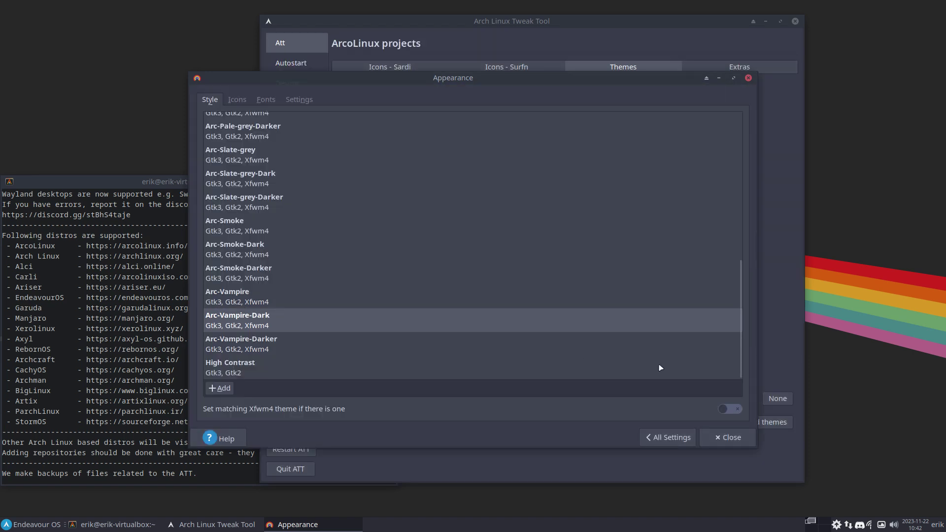
{"action": "left_click", "coordinate": [744, 450]}
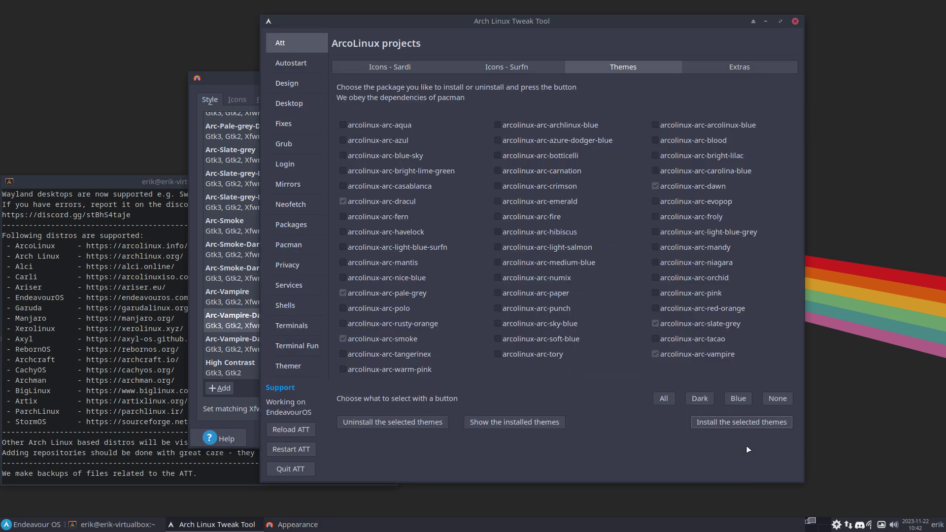
Step: Close Appearance settings and mark installed Sardi icon themes, showing only sardi-icons installed
{"action": "left_click", "coordinate": [225, 79]}
{"action": "left_click", "coordinate": [709, 436]}
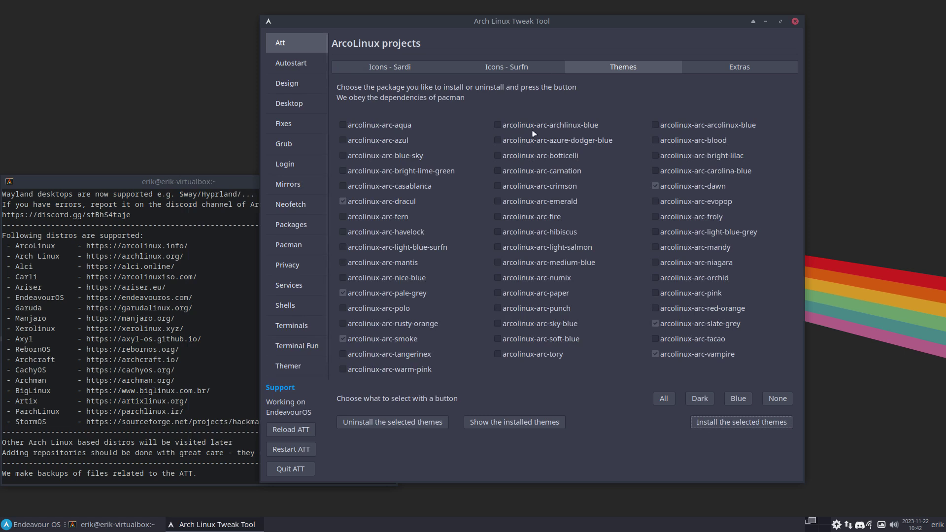
{"action": "left_click", "coordinate": [499, 73]}
{"action": "left_click", "coordinate": [390, 69]}
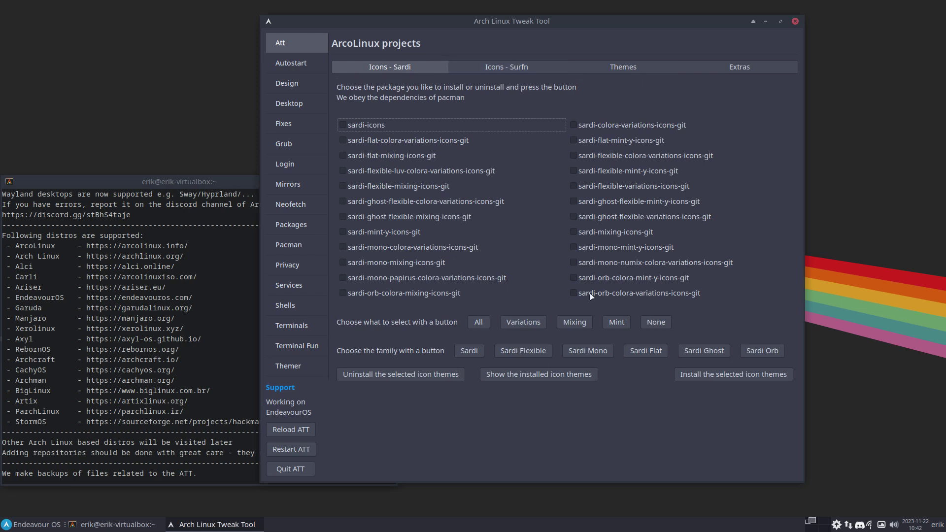
{"action": "left_click", "coordinate": [561, 379]}
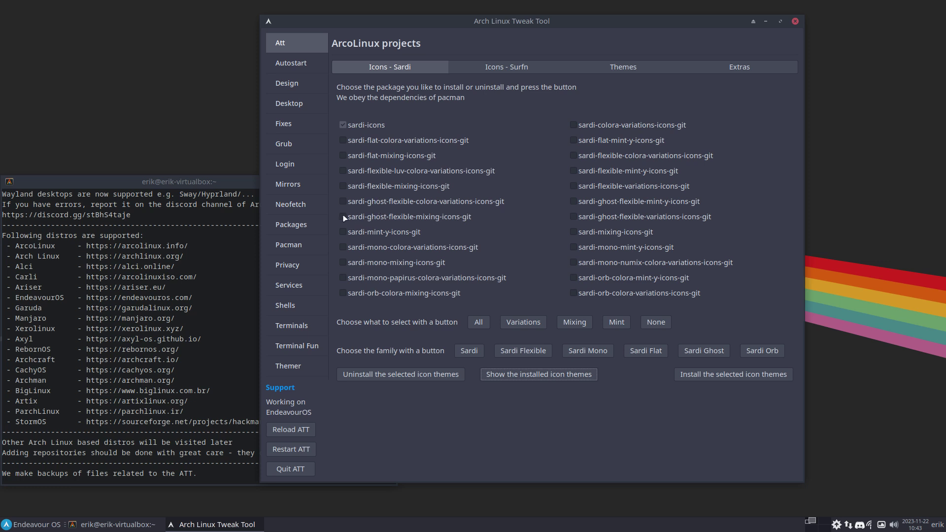
{"action": "left_click", "coordinate": [9, 527]}
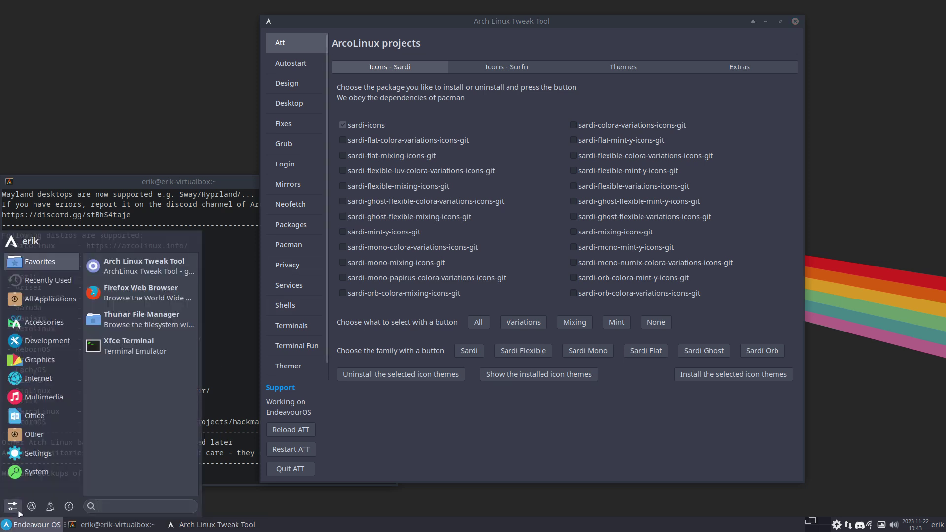
Step: Set the Xfce icon theme to Sardi Ghost Flexible Colora in Appearance settings
{"action": "left_click", "coordinate": [12, 506]}
{"action": "left_click", "coordinate": [339, 129]}
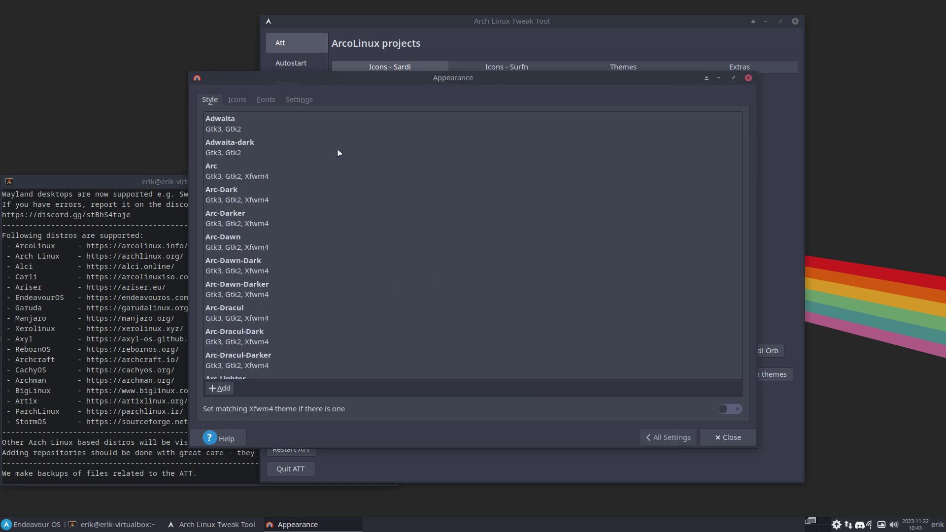
{"action": "left_click", "coordinate": [237, 100]}
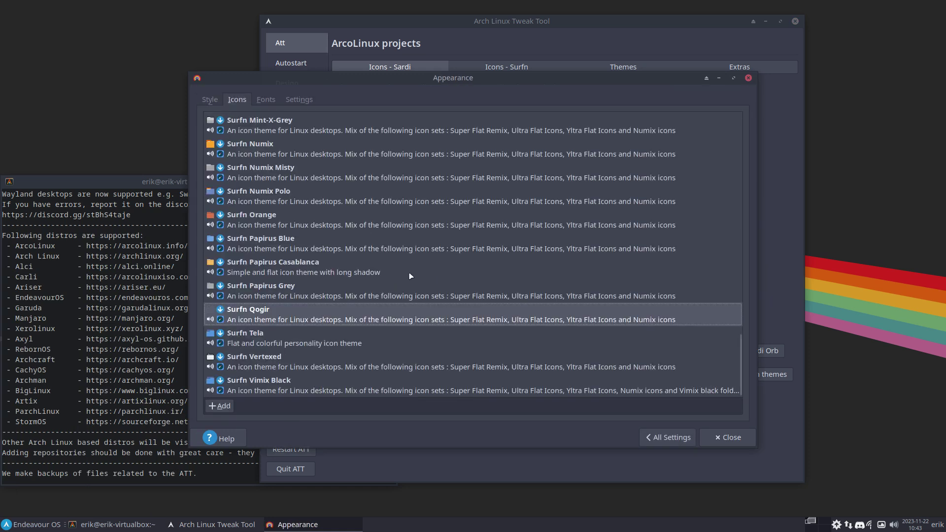
{"action": "scroll", "coordinate": [420, 288], "scroll_direction": "up", "scroll_amount": 15}
{"action": "scroll", "coordinate": [420, 288], "scroll_direction": "up", "scroll_amount": 1}
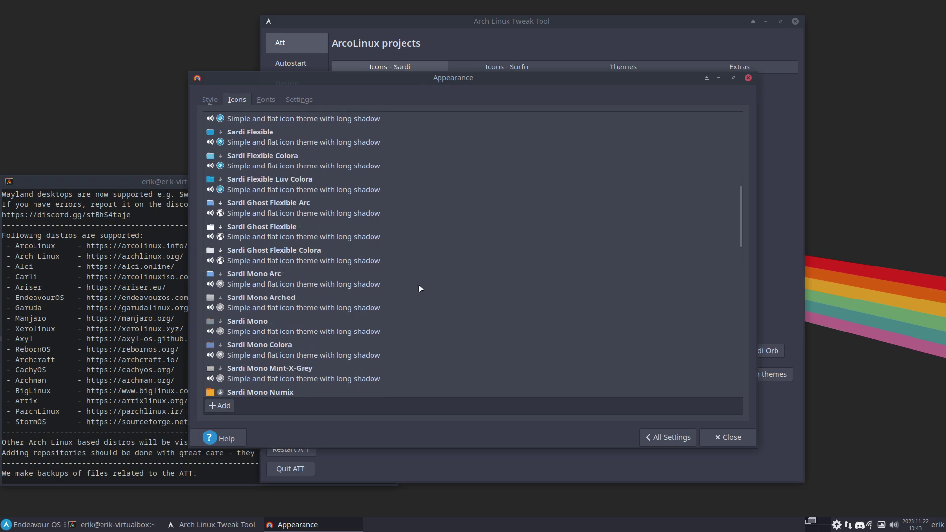
{"action": "left_click", "coordinate": [297, 236]}
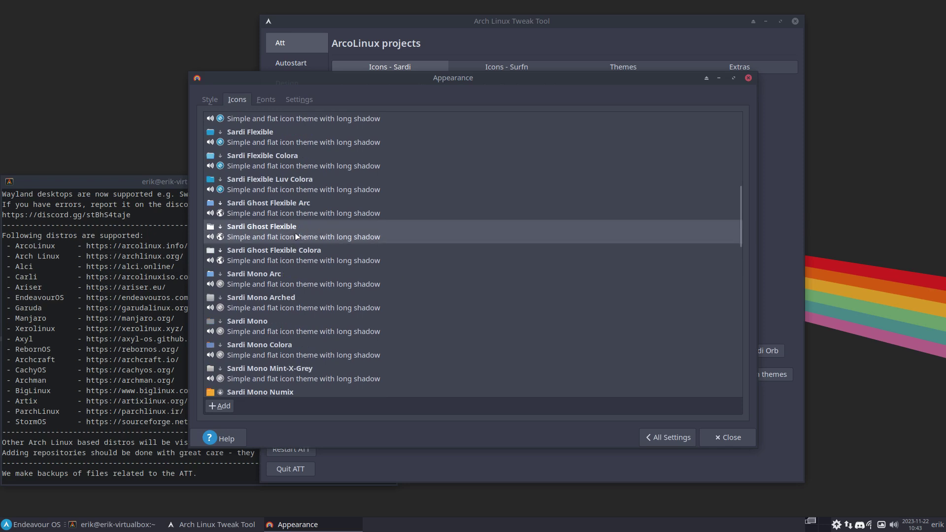
{"action": "left_click", "coordinate": [323, 261]}
Step: Browse the applications menu, then return to the full Settings Manager overview
{"action": "left_click", "coordinate": [30, 526]}
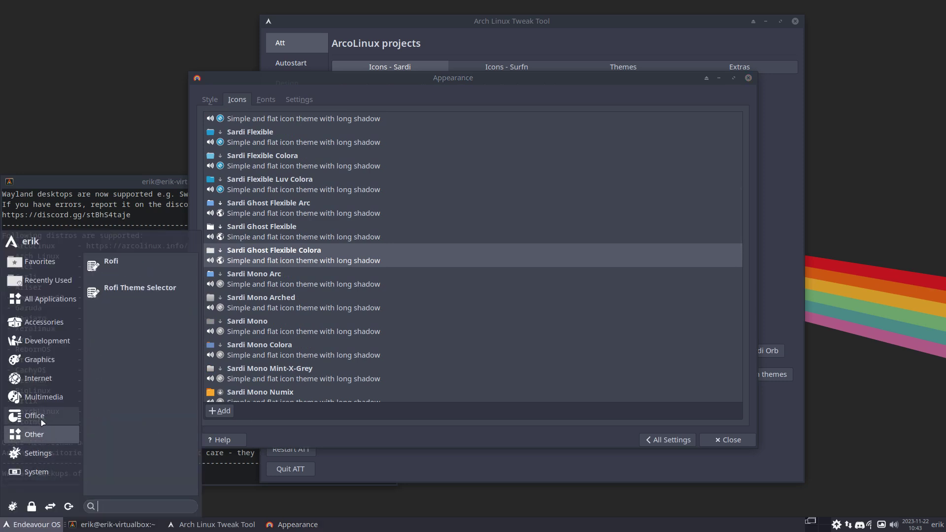
{"action": "mouse_move", "coordinate": [48, 363]}
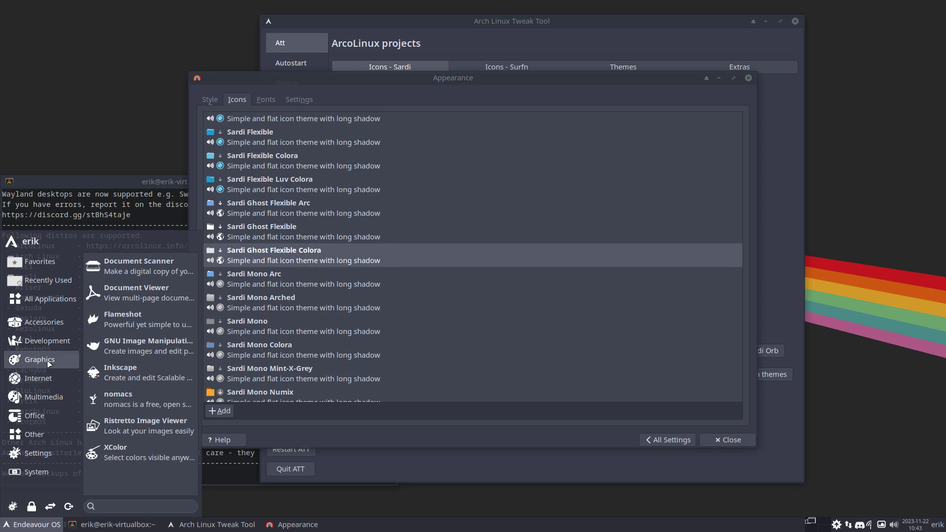
{"action": "mouse_move", "coordinate": [61, 288]}
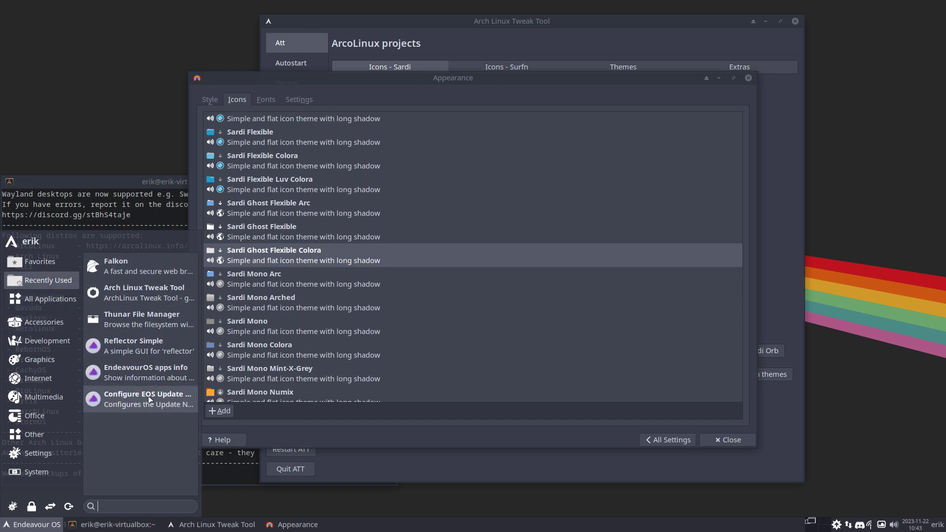
{"action": "left_click", "coordinate": [606, 443]}
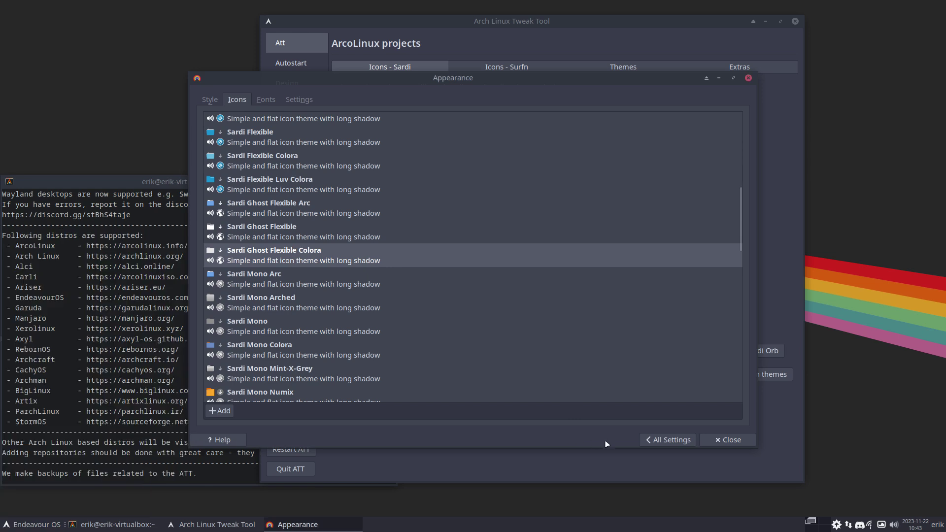
{"action": "left_click", "coordinate": [669, 441]}
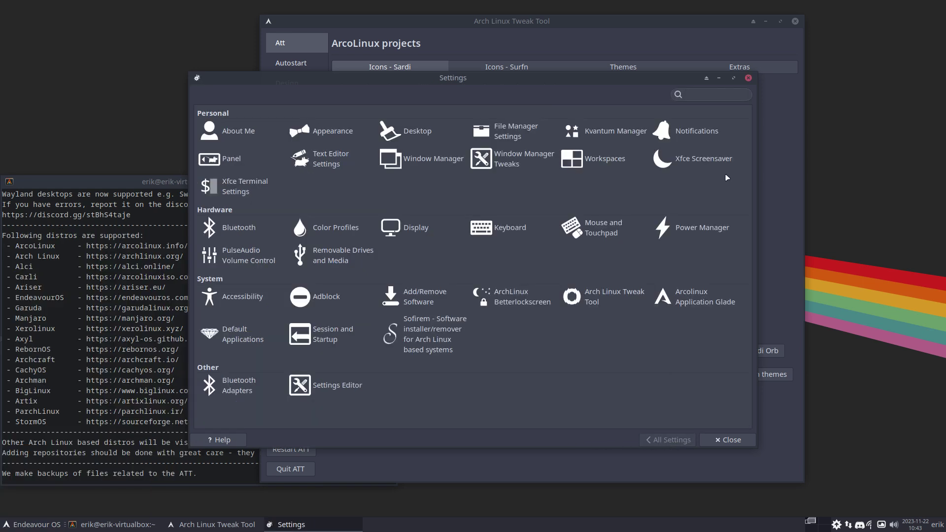
Step: Close Settings Manager and delete firewall-applet from ATT's Autostart entries
{"action": "left_click", "coordinate": [749, 78]}
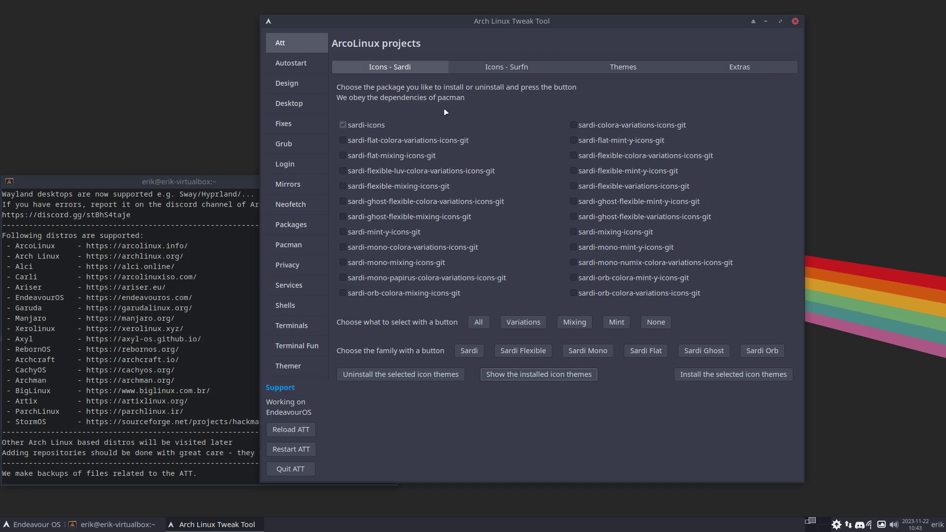
{"action": "left_click", "coordinate": [744, 69]}
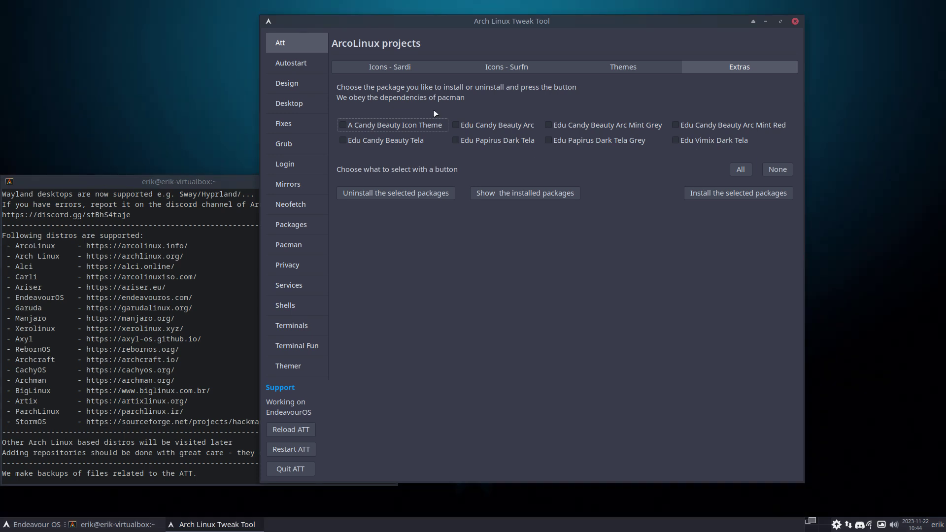
{"action": "left_click", "coordinate": [301, 64]}
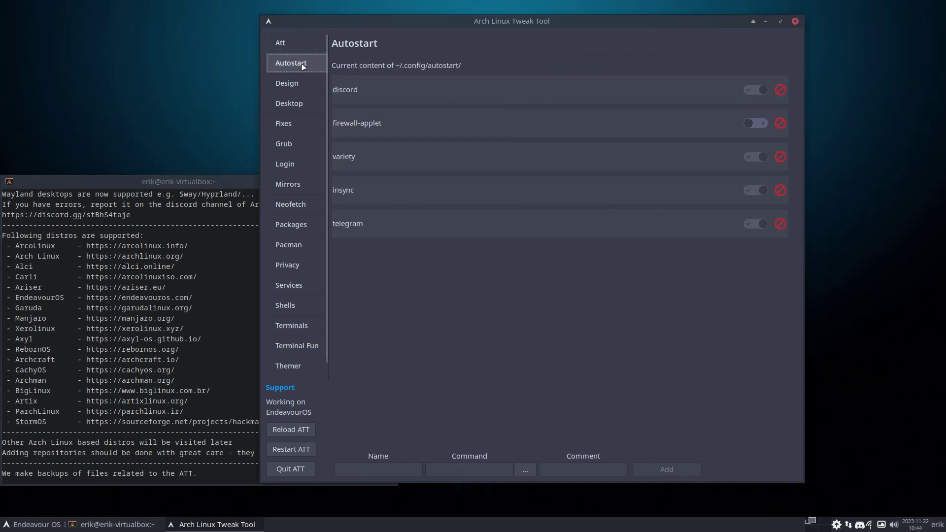
{"action": "left_click", "coordinate": [780, 124]}
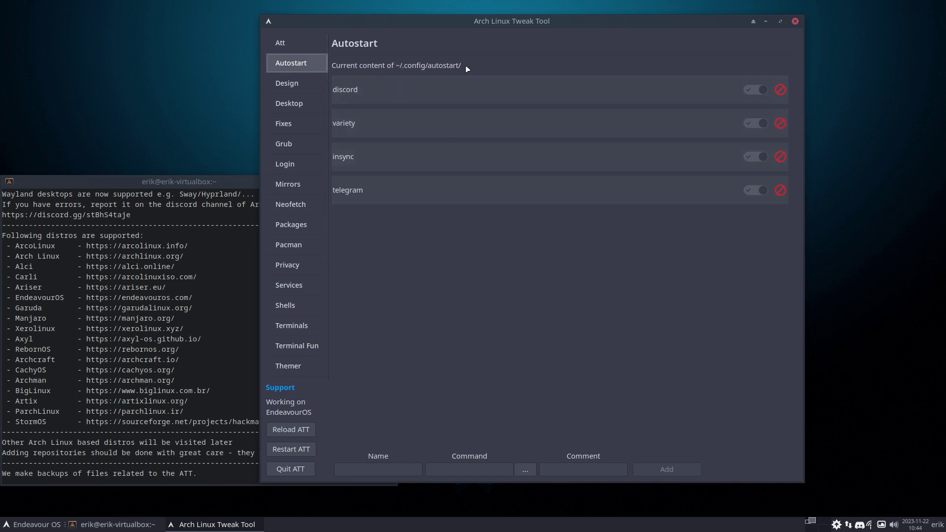
Step: Browse the Design Icons, Cursors and Fonts tabs, mark installed fonts, then show Desktop Installer
{"action": "left_click", "coordinate": [296, 87]}
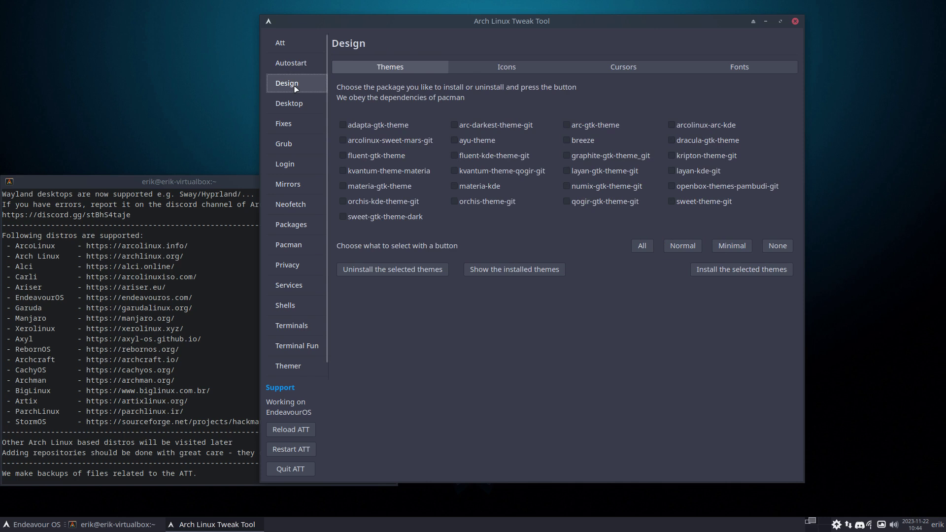
{"action": "left_click", "coordinate": [505, 70]}
{"action": "left_click", "coordinate": [645, 72]}
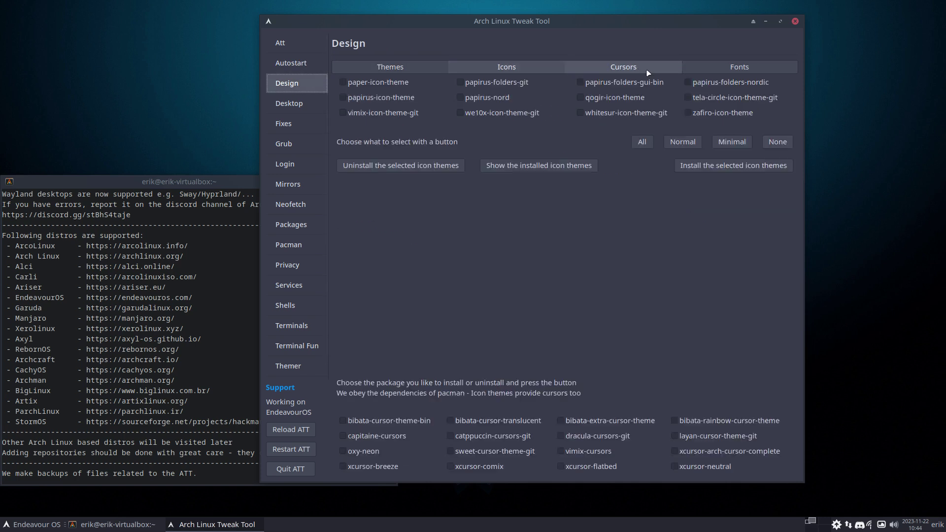
{"action": "left_click", "coordinate": [749, 73]}
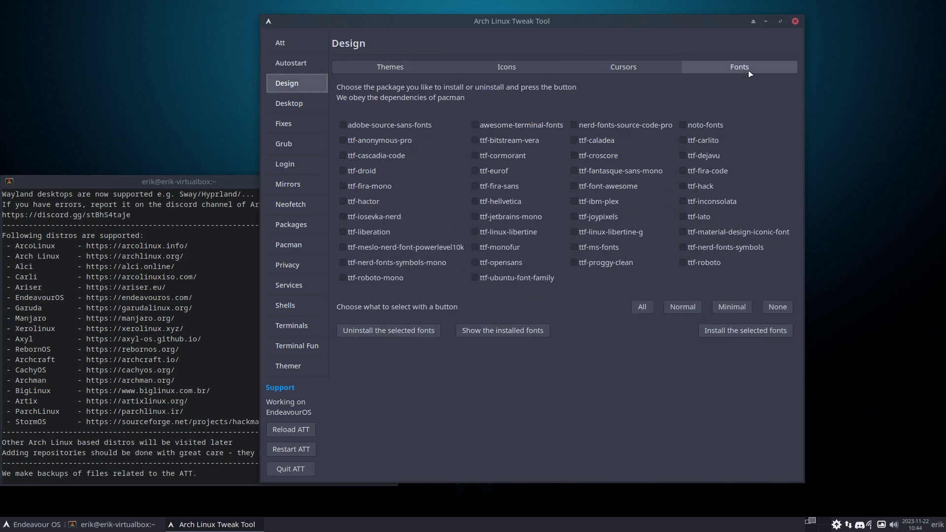
{"action": "left_click", "coordinate": [293, 112]}
{"action": "left_click", "coordinate": [296, 83]}
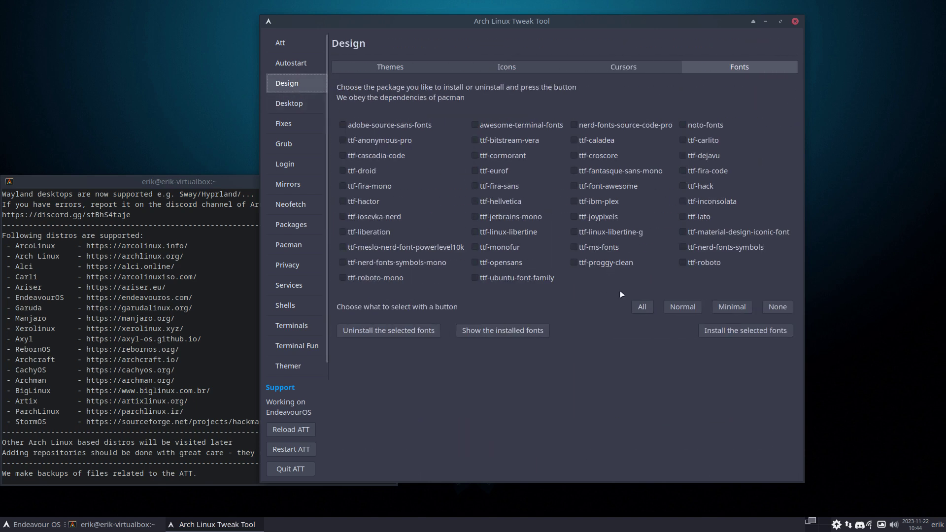
{"action": "left_click", "coordinate": [505, 332]}
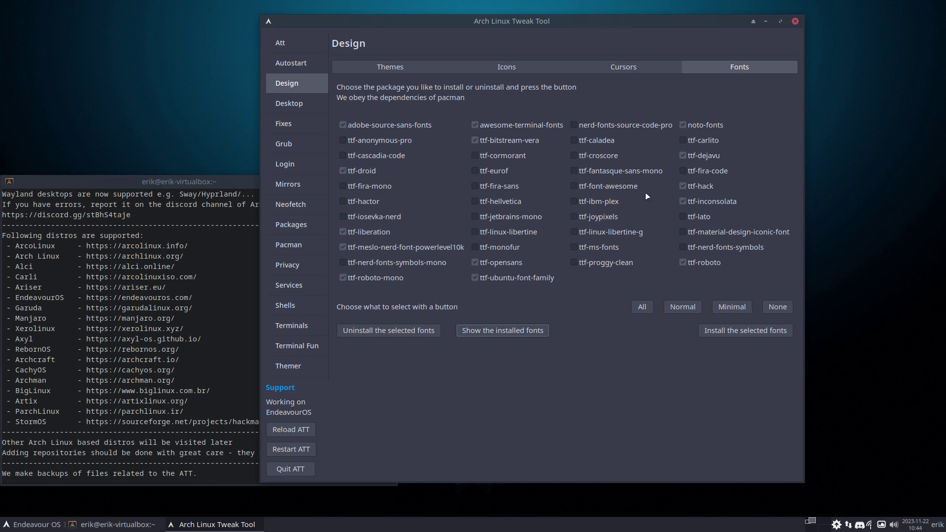
{"action": "left_click", "coordinate": [294, 105]}
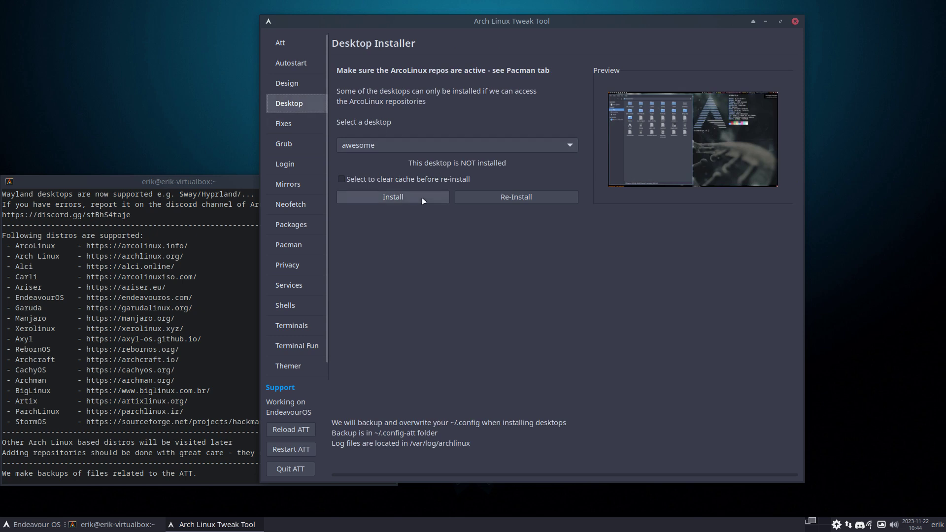
Step: Select the dk desktop, confirm it shows as installed, and quit ATT
{"action": "left_click", "coordinate": [422, 147]}
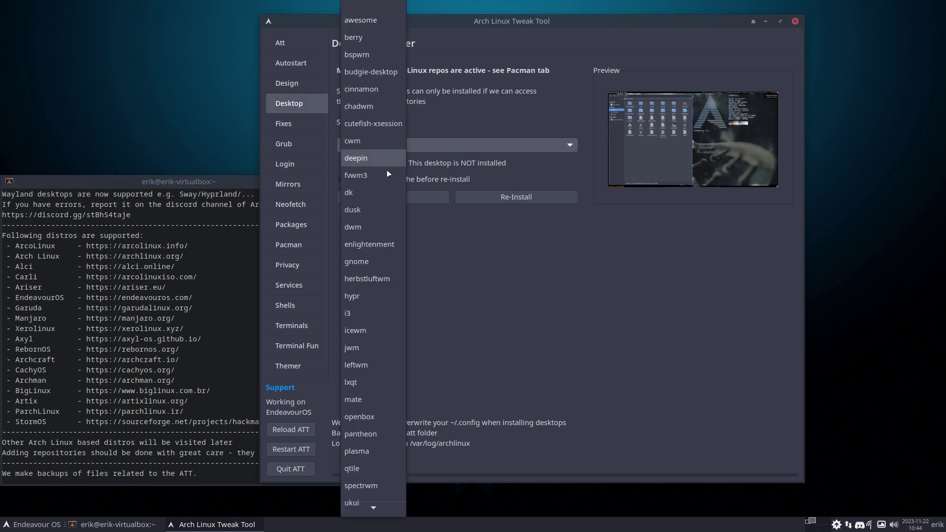
{"action": "left_click", "coordinate": [359, 195]}
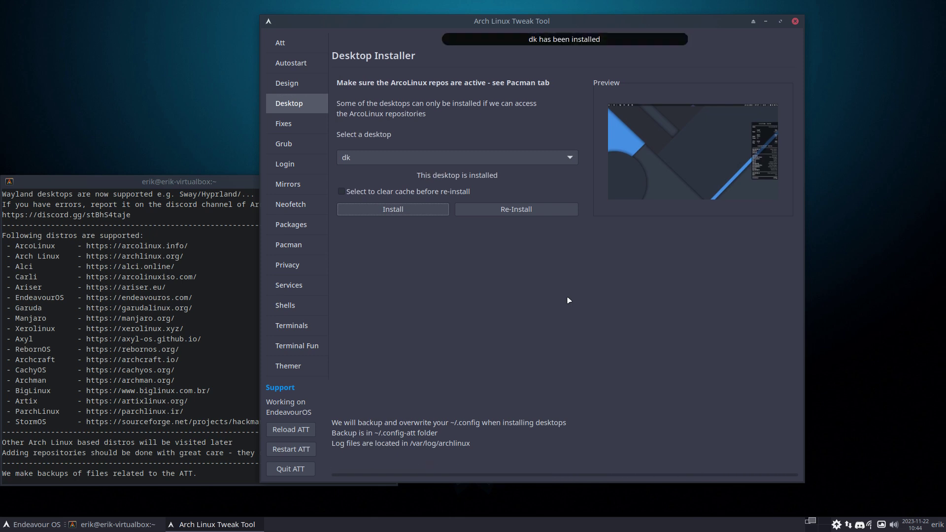
{"action": "left_click", "coordinate": [472, 162]}
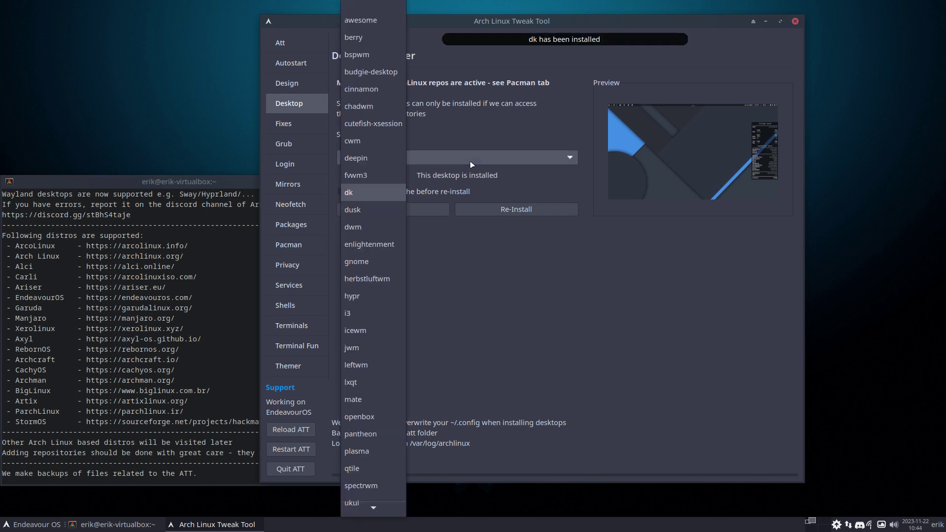
{"action": "left_click", "coordinate": [497, 327]}
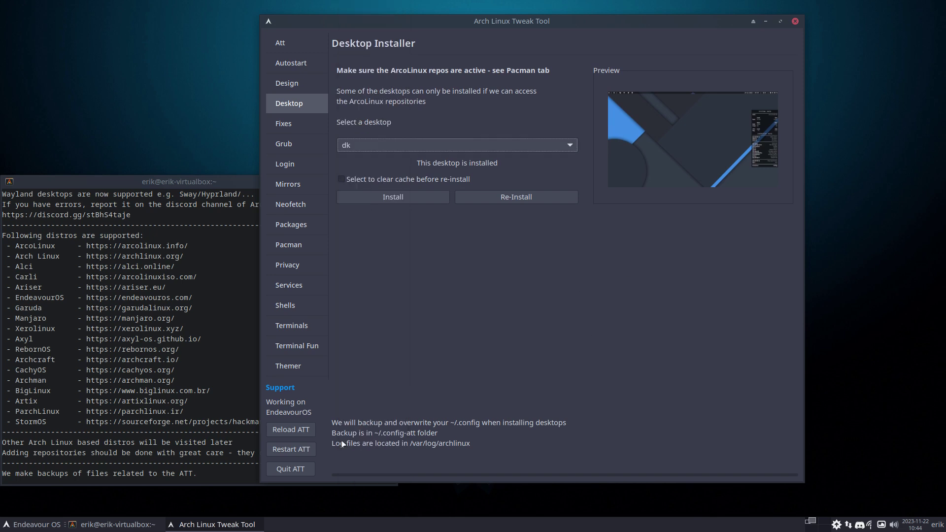
{"action": "left_click", "coordinate": [290, 468]}
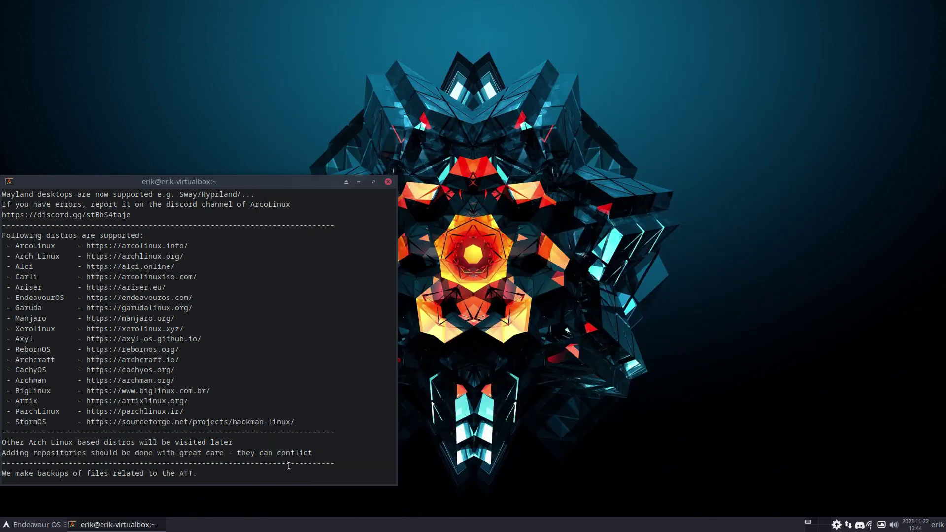
Step: Close the terminal, log out, and pick the dk session at the LightDM screen
{"action": "left_click", "coordinate": [388, 182]}
{"action": "left_click", "coordinate": [45, 525]}
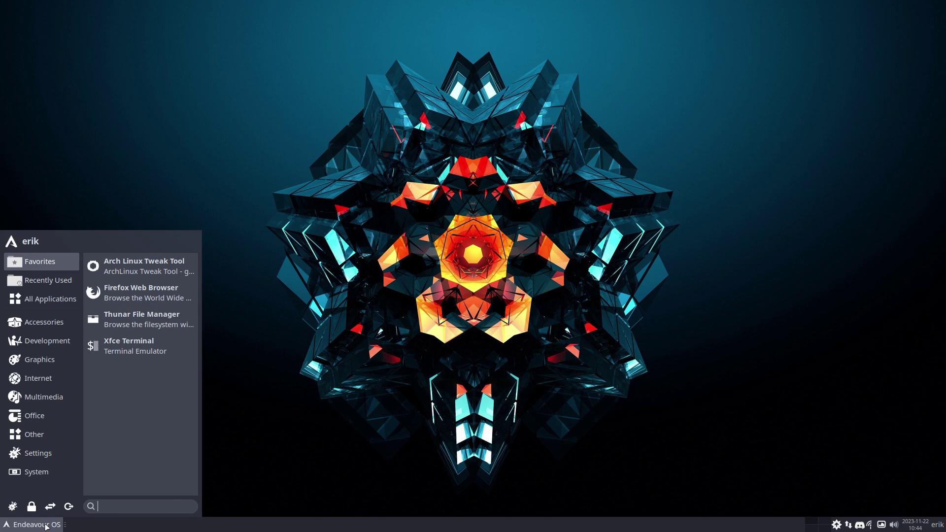
{"action": "left_click", "coordinate": [68, 506]}
{"action": "left_click", "coordinate": [394, 225]}
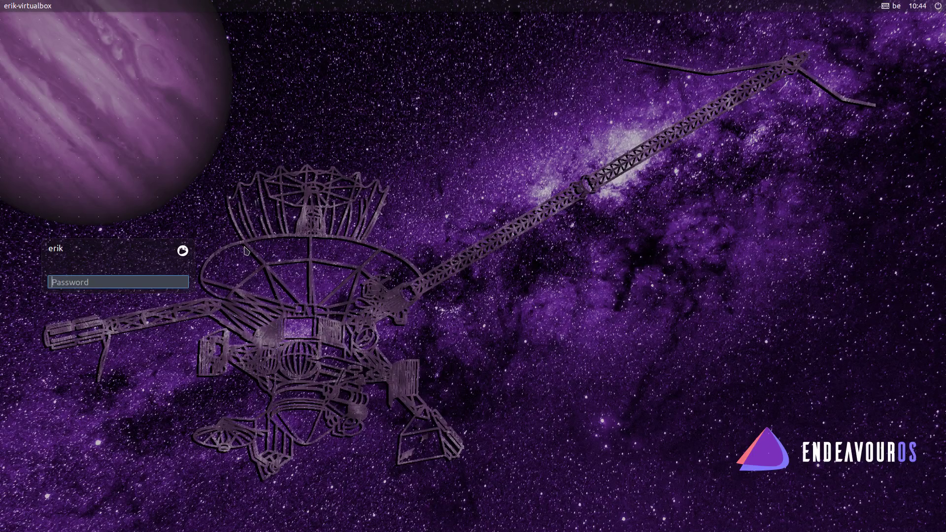
{"action": "left_click", "coordinate": [190, 253]}
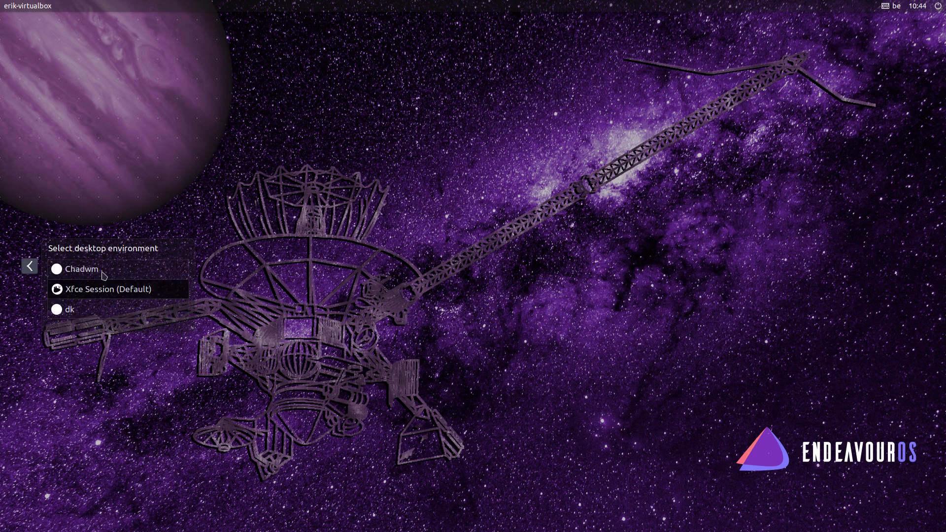
{"action": "left_click", "coordinate": [107, 311]}
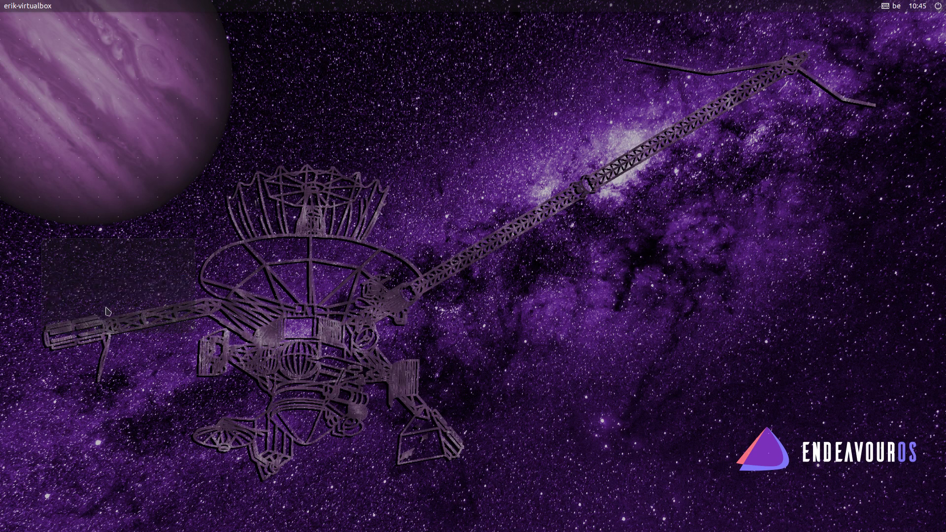
Step: Log in with the account password and try dk keybindings for file manager, power menu and launchers
{"action": "key", "text": "Return"}
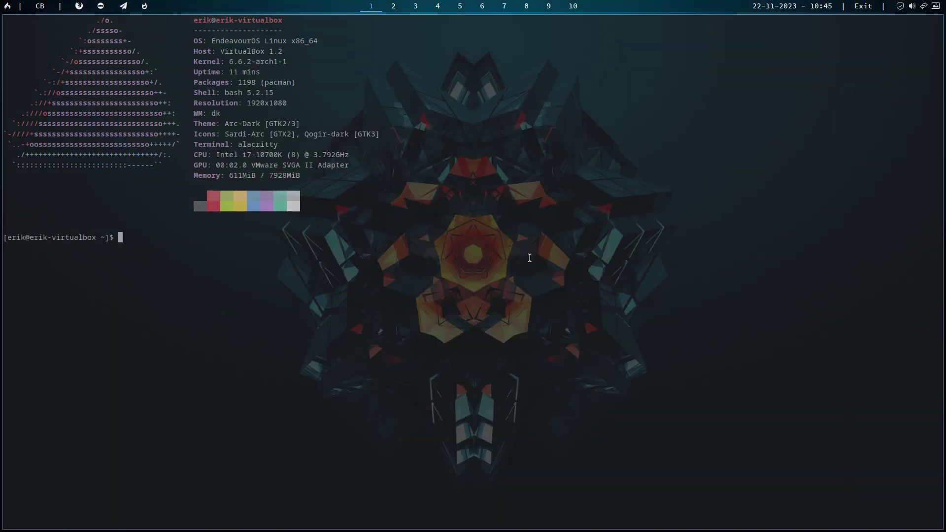
{"action": "key", "text": "super+shift+Return"}
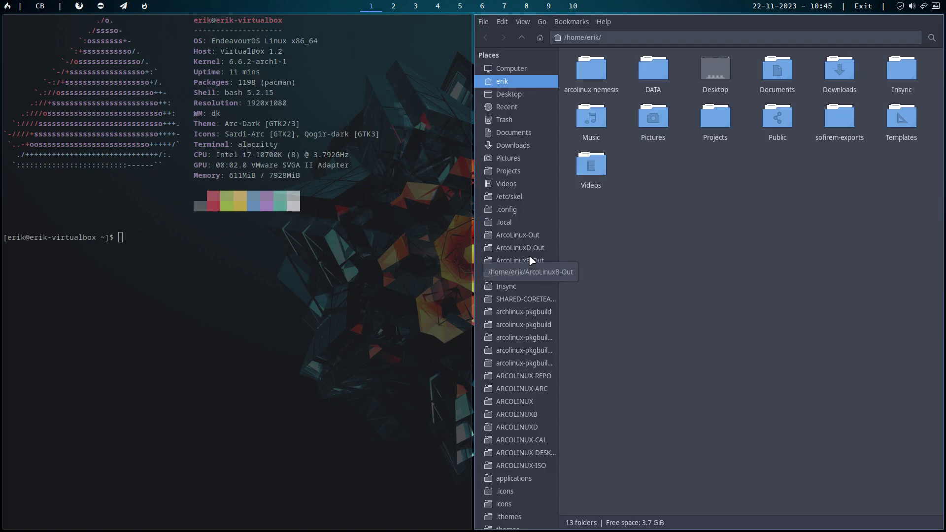
{"action": "key", "text": "super+x"}
{"action": "key", "text": "Escape"}
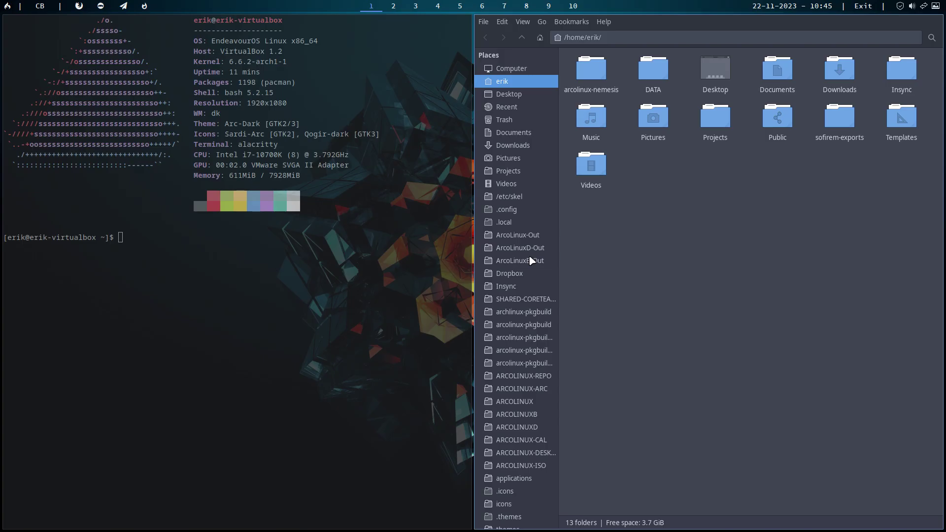
{"action": "key", "text": "super+d"}
{"action": "key", "text": "Escape"}
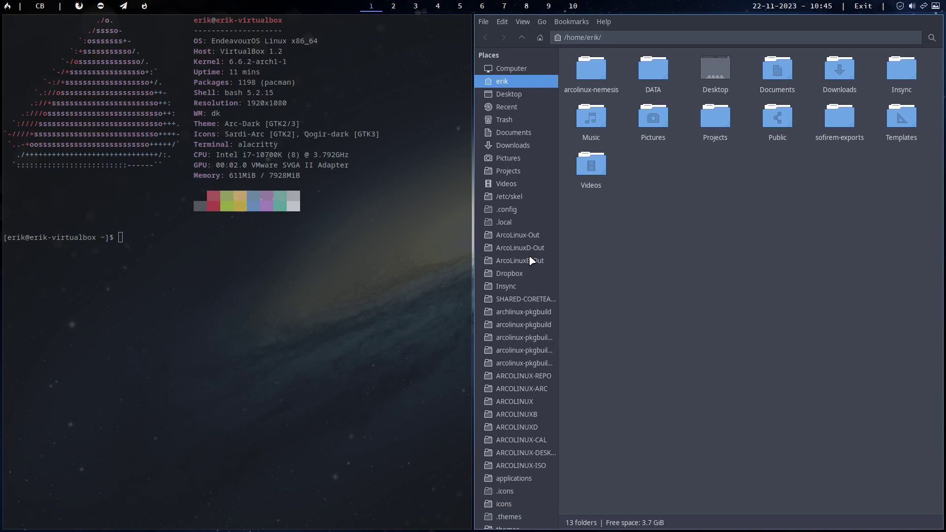
{"action": "key", "text": "super+shift+d"}
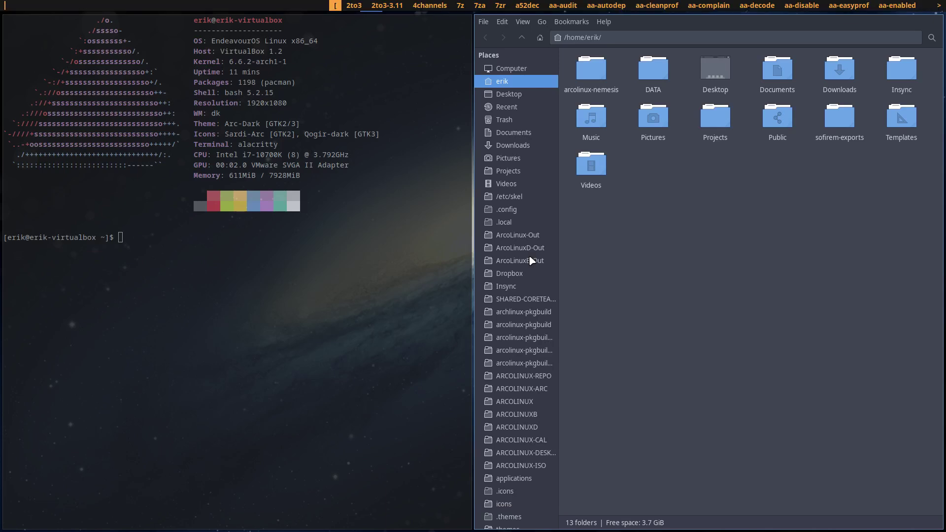
{"action": "key", "text": "Escape"}
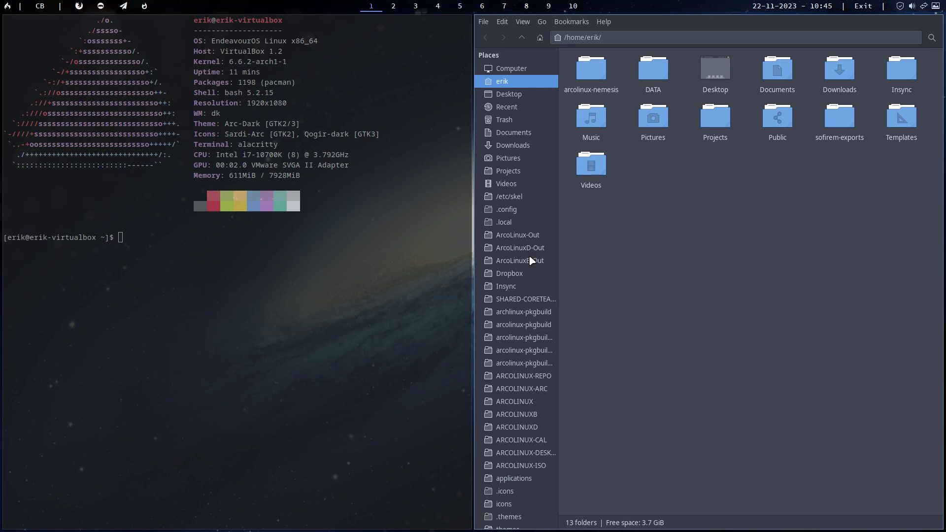
Step: Close the terminal and file manager and cycle the wallpaper to the hoverbike dock painting
{"action": "left_click", "coordinate": [7, 7]}
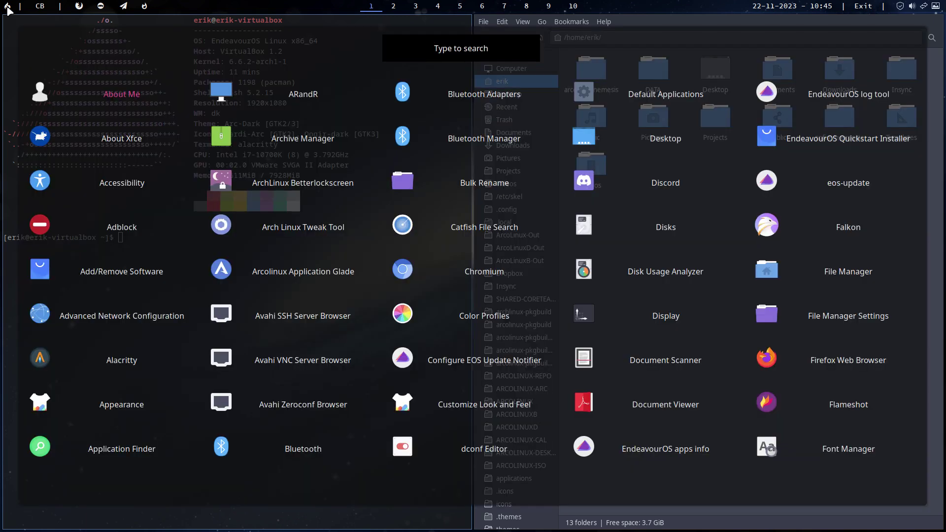
{"action": "left_click", "coordinate": [8, 7]}
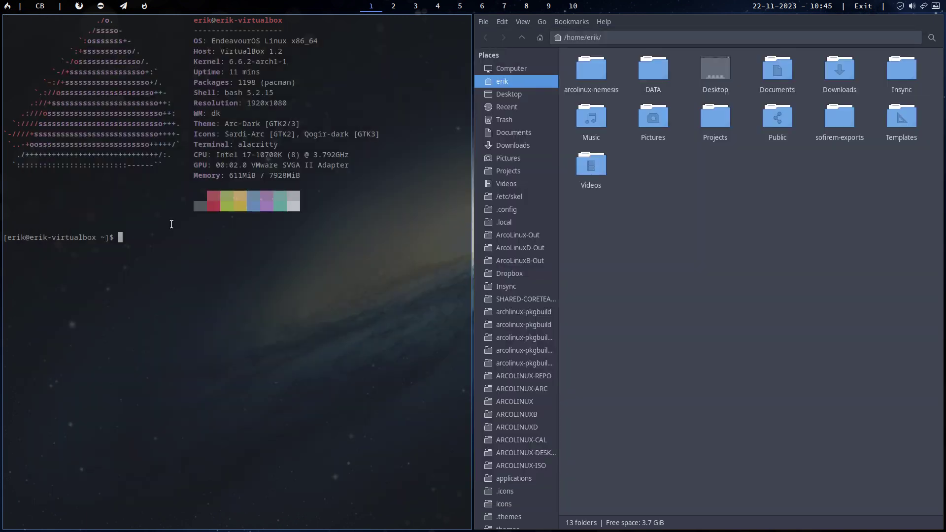
{"action": "key", "text": "super+q"}
{"action": "key", "text": "super+q"}
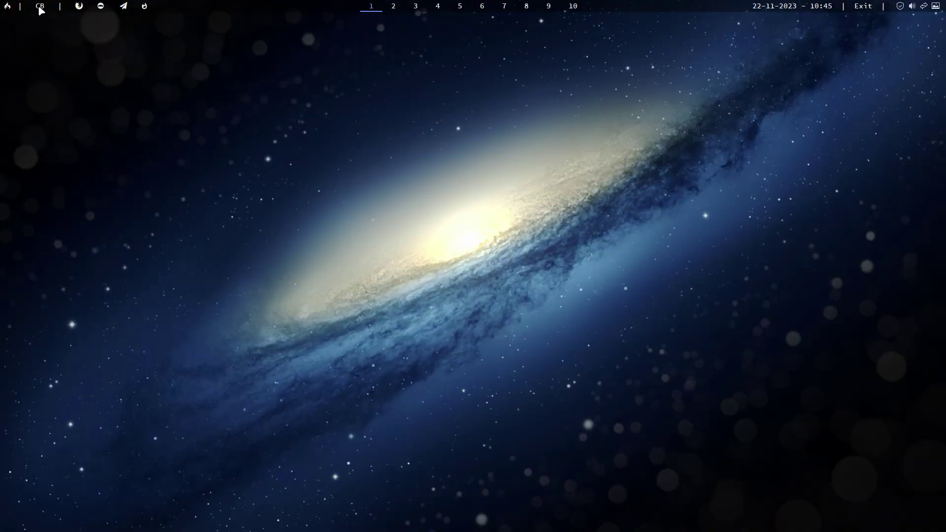
{"action": "left_click", "coordinate": [39, 6]}
{"action": "left_click", "coordinate": [40, 6]}
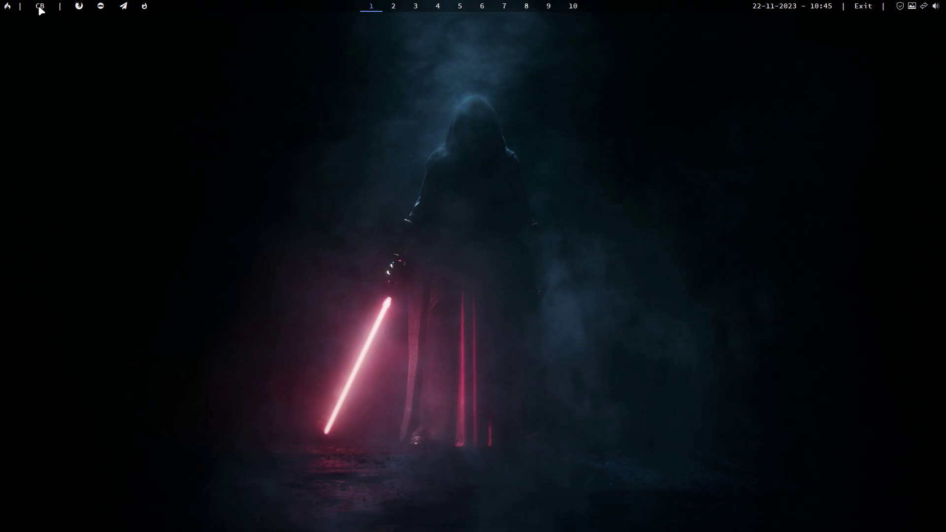
{"action": "left_click", "coordinate": [39, 7]}
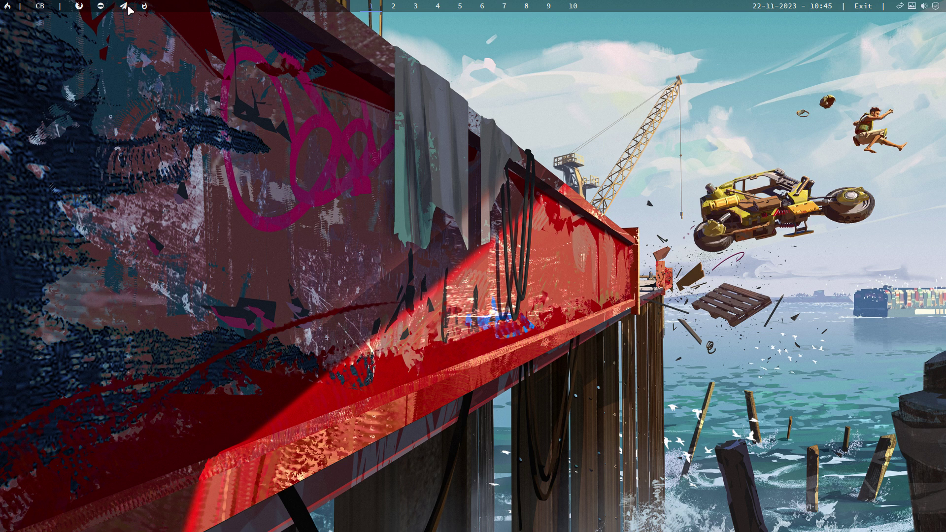
Step: Check USB Image Writer and the power menu, then bring up the full-screen application launcher
{"action": "left_click", "coordinate": [144, 7]}
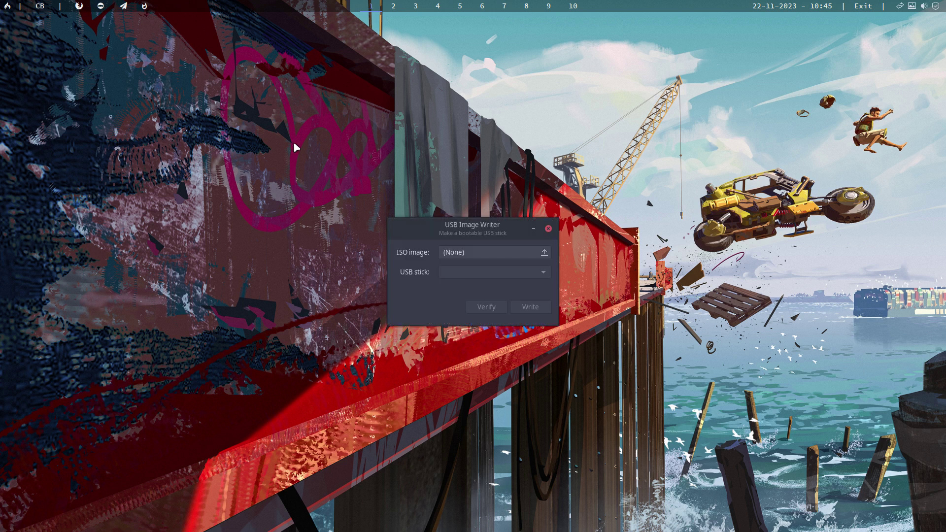
{"action": "left_click", "coordinate": [548, 228]}
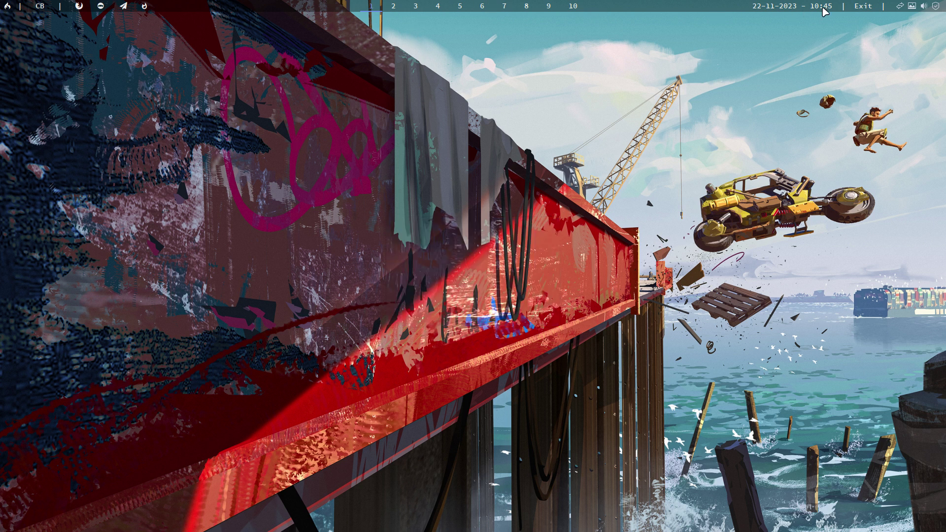
{"action": "left_click", "coordinate": [863, 6]}
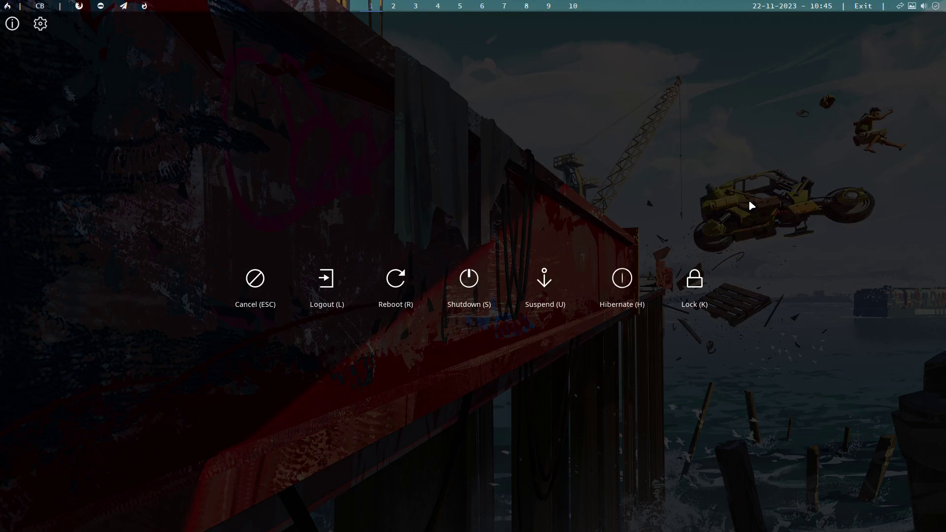
{"action": "key", "text": "Escape"}
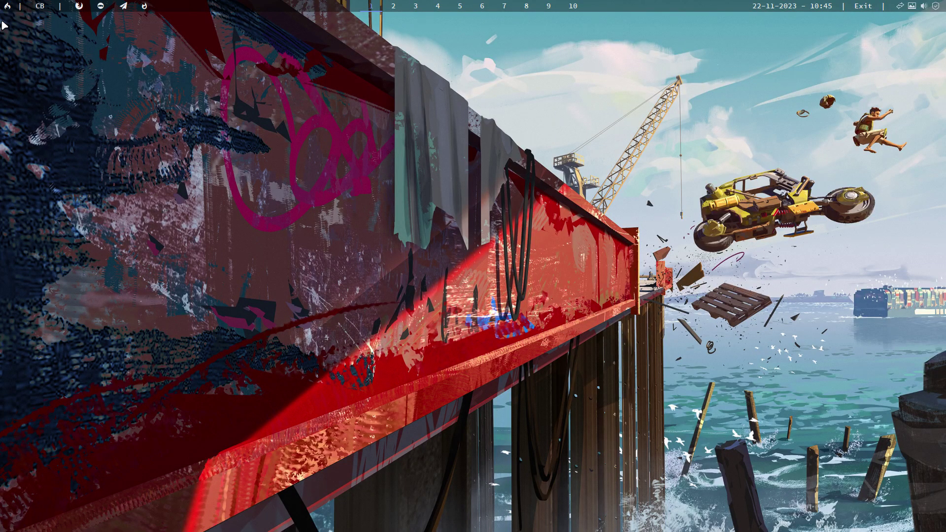
{"action": "left_click", "coordinate": [11, 8]}
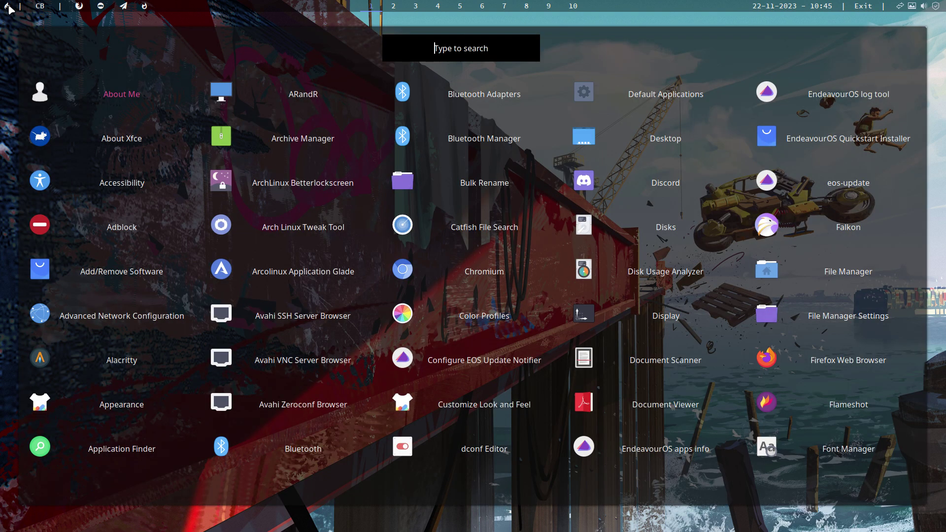
Step: Launch Arch Linux Tweak Tool with the att command in a new terminal and authenticate
{"action": "left_click", "coordinate": [535, 20]}
{"action": "key", "text": "super+Return"}
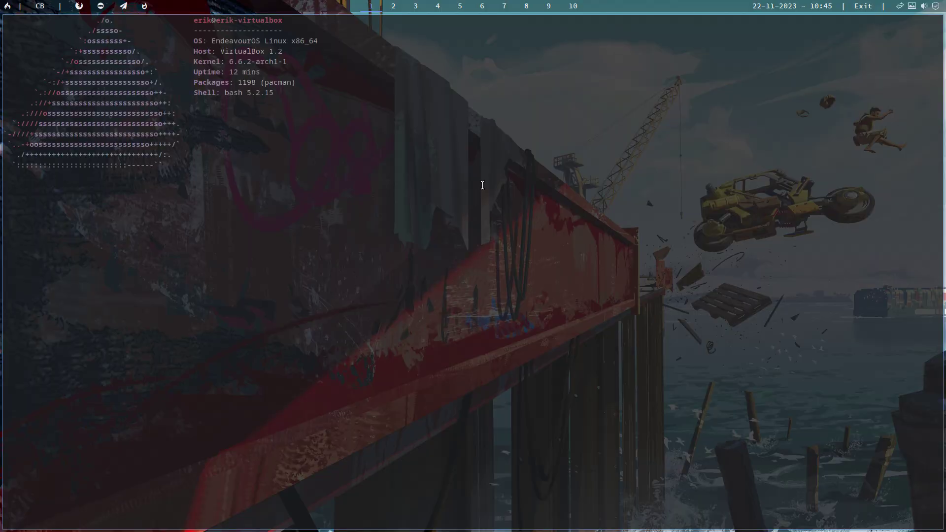
{"action": "type", "text": "att"}
{"action": "key", "text": "Return"}
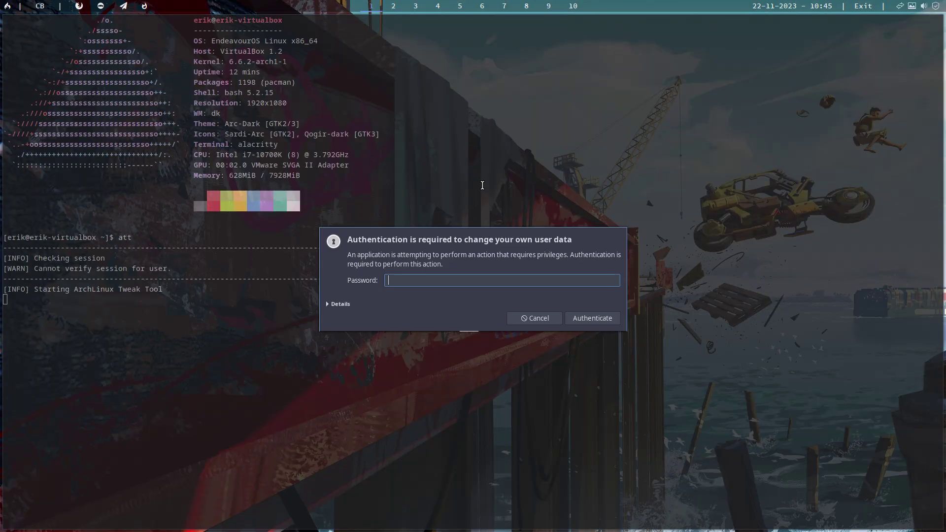
{"action": "key", "text": "Return"}
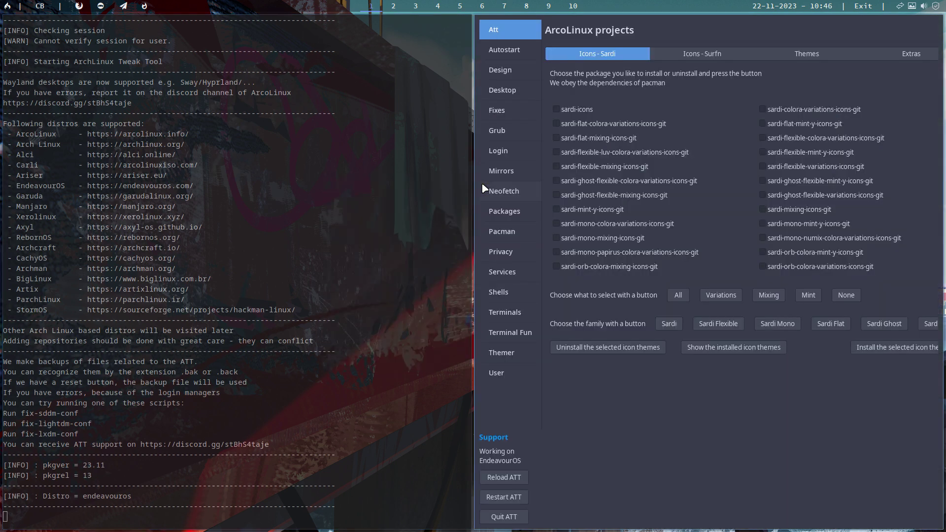
Step: Browse the installable desktops list on the Desktop Installer page without changing it
{"action": "left_click", "coordinate": [503, 91]}
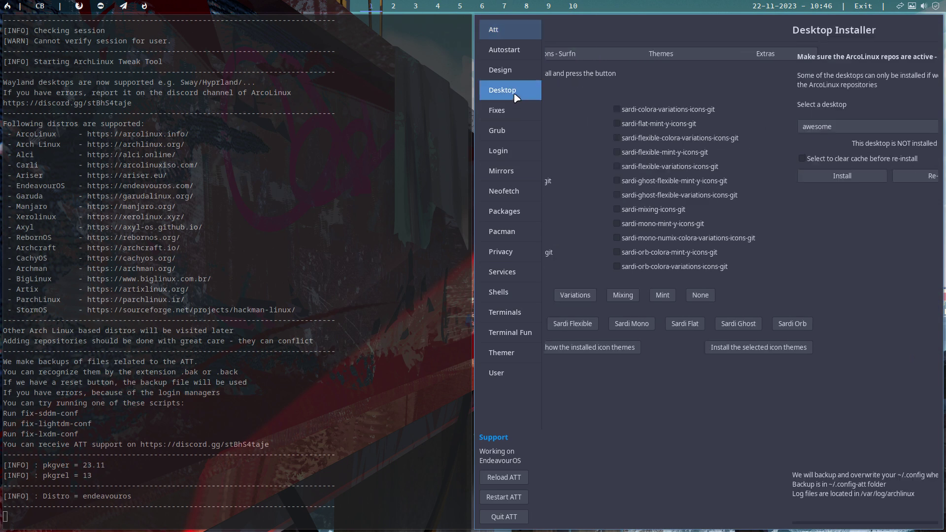
{"action": "left_click", "coordinate": [582, 128]}
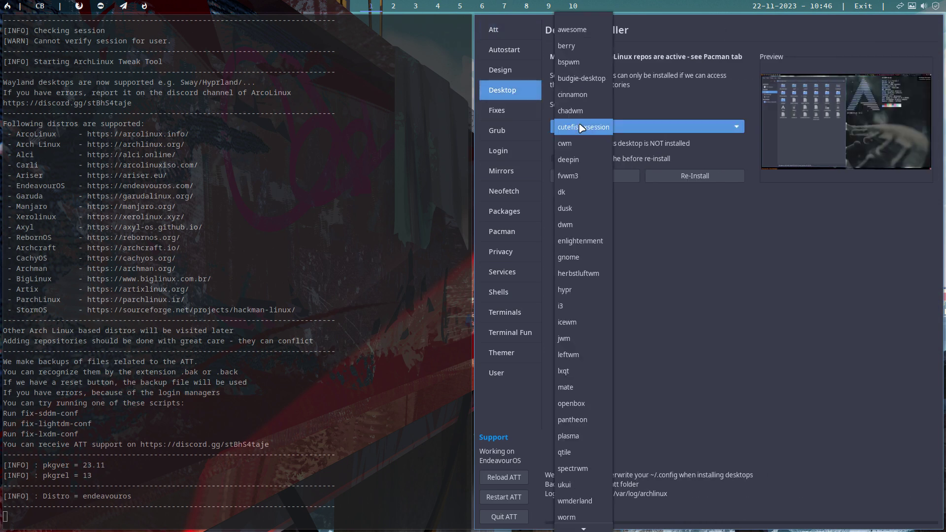
{"action": "scroll", "coordinate": [577, 330], "scroll_direction": "down", "scroll_amount": 1}
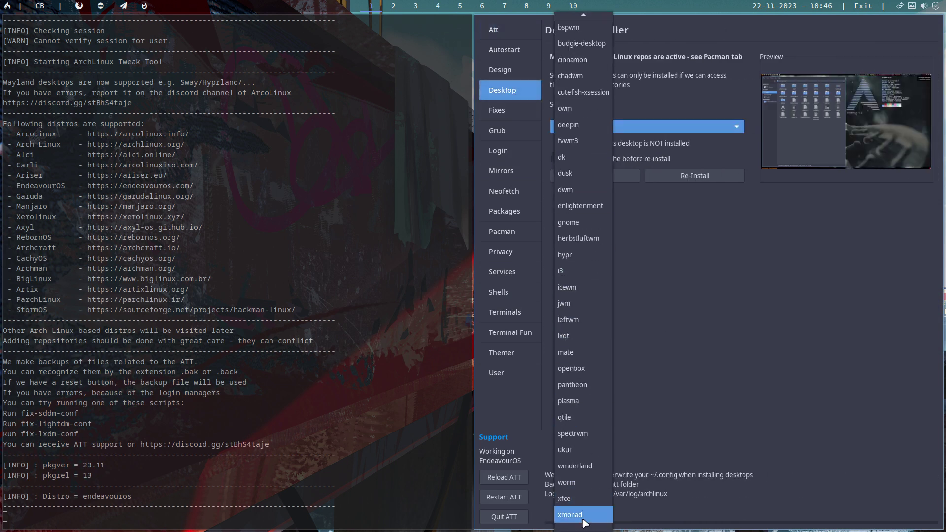
{"action": "scroll", "coordinate": [581, 143], "scroll_direction": "up", "scroll_amount": 1}
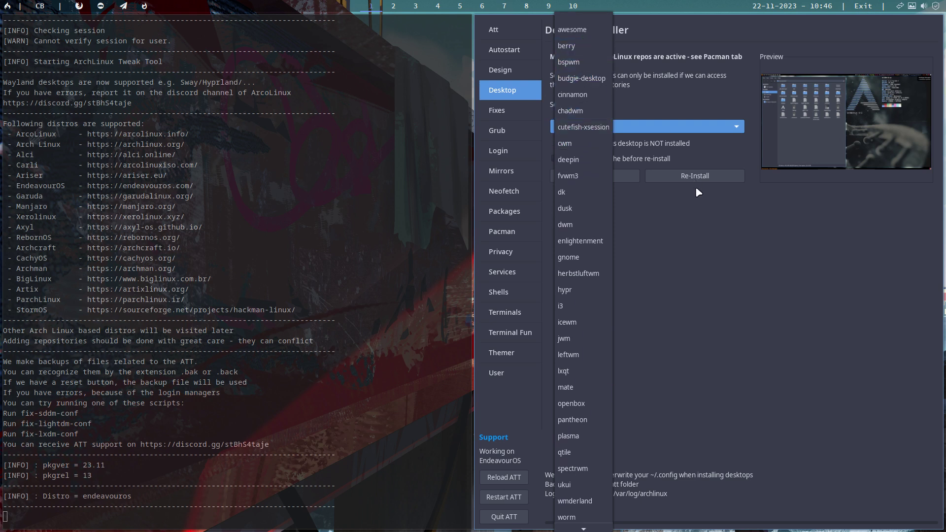
{"action": "left_click", "coordinate": [706, 242]}
Step: Look over the Fixes page, keeping Bibata-Modern-Ice as cursor theme, then the Grub page
{"action": "left_click", "coordinate": [503, 117]}
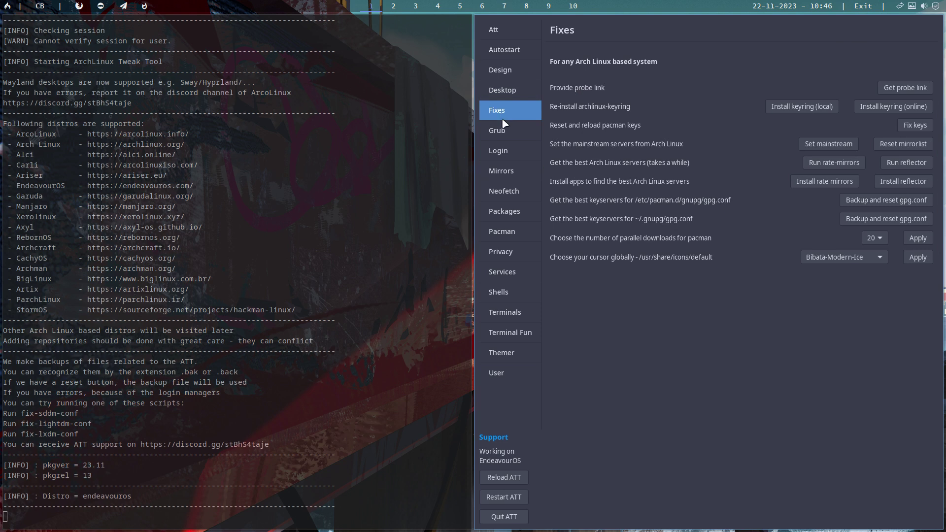
{"action": "left_click", "coordinate": [843, 257]}
{"action": "left_click", "coordinate": [844, 256]}
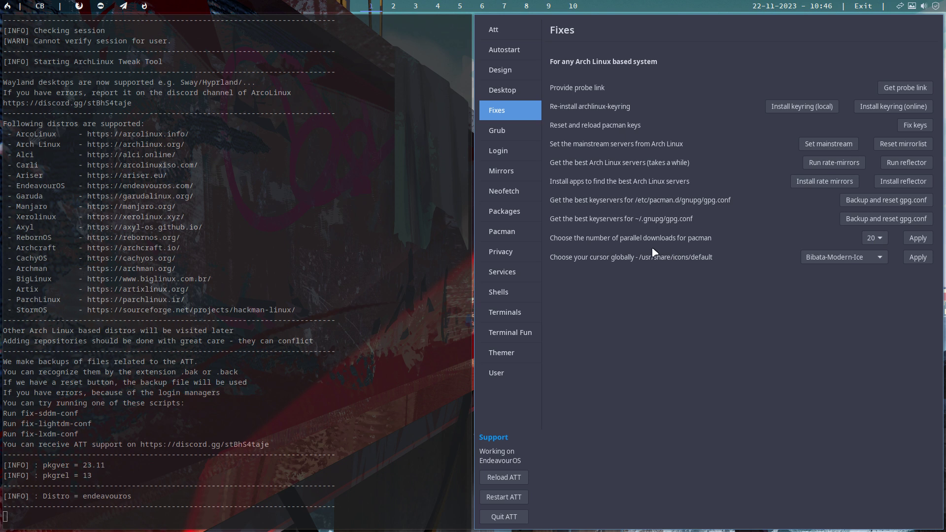
{"action": "left_click", "coordinate": [524, 134]}
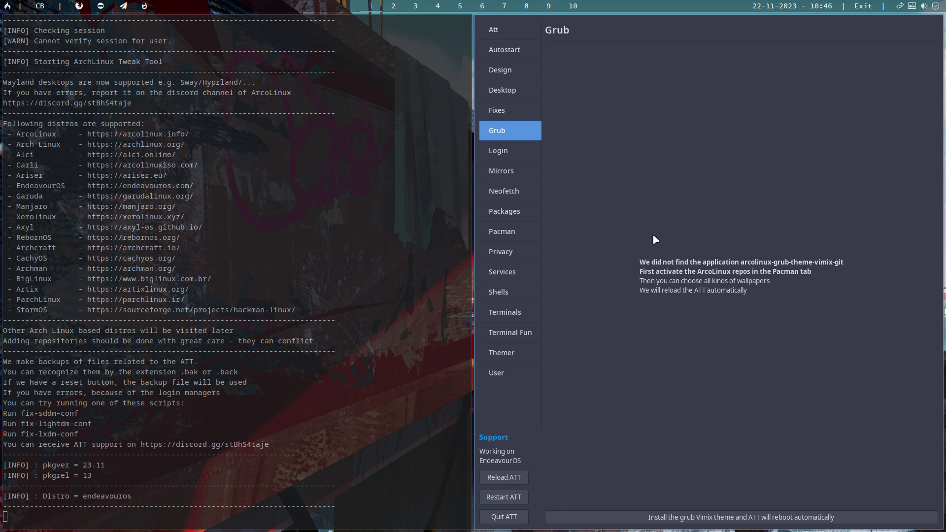
Step: Browse the SDDM, LightDM and WALL login manager tabs, then show the Mirrors page
{"action": "left_click", "coordinate": [509, 151]}
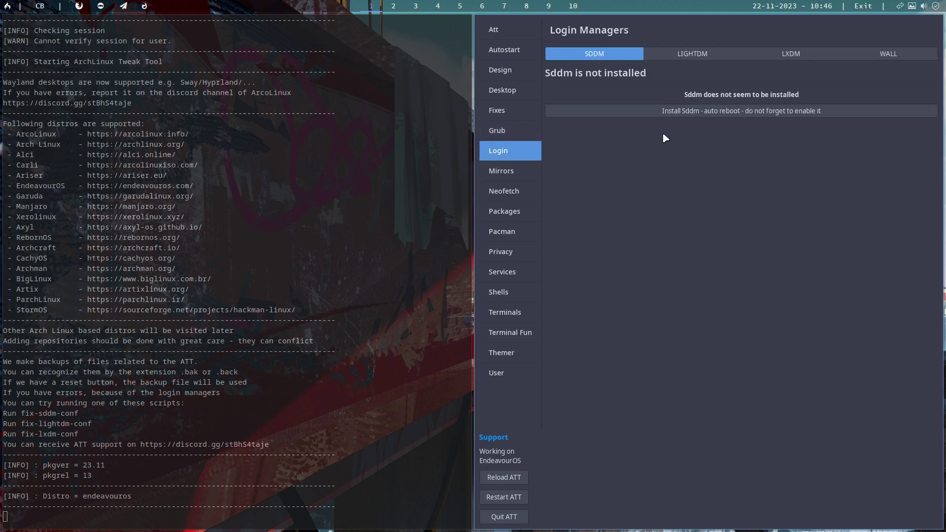
{"action": "left_click", "coordinate": [698, 55]}
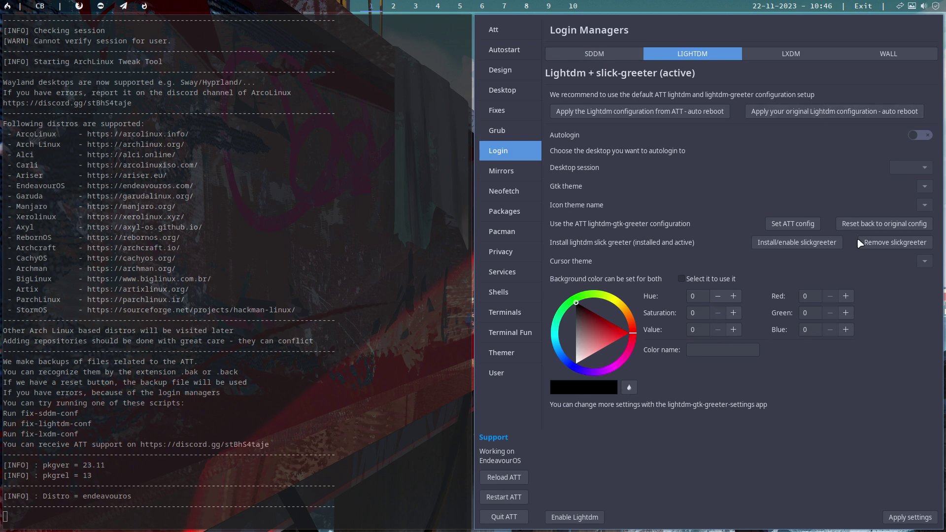
{"action": "left_click", "coordinate": [884, 54]}
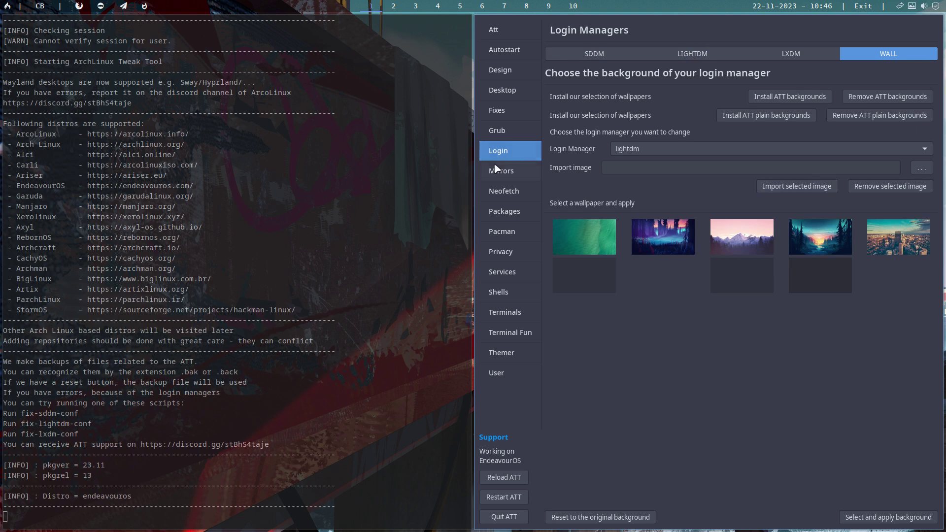
{"action": "left_click", "coordinate": [512, 175]}
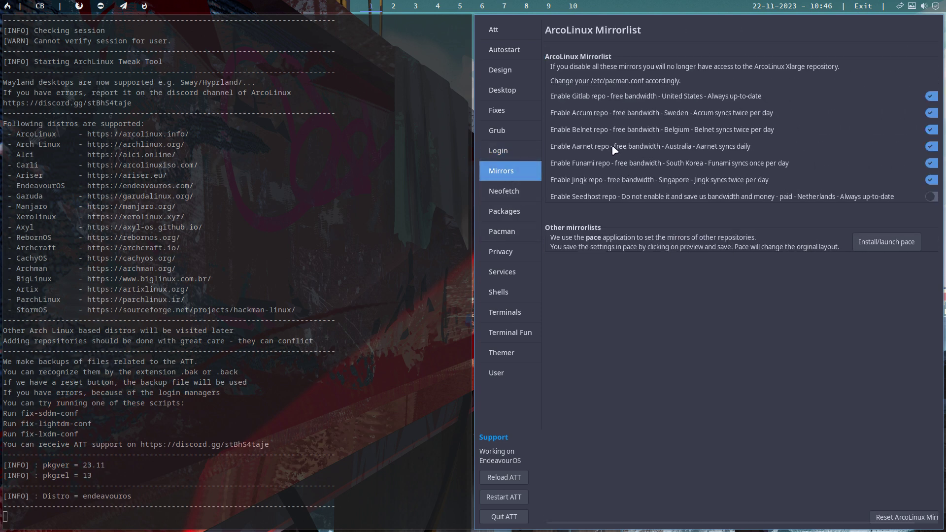
Step: Apply the Chakra neofetch logo and preview it in a terminal
{"action": "left_click", "coordinate": [520, 189]}
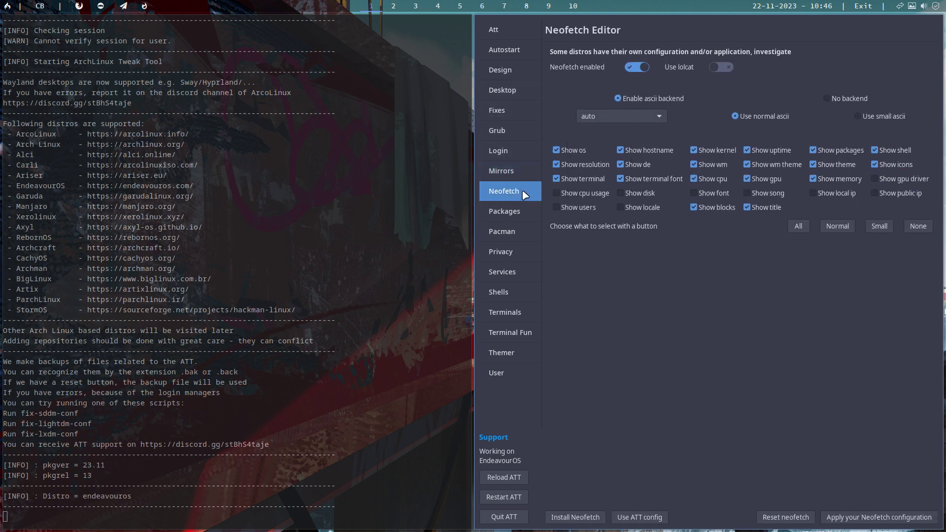
{"action": "left_click", "coordinate": [645, 117]}
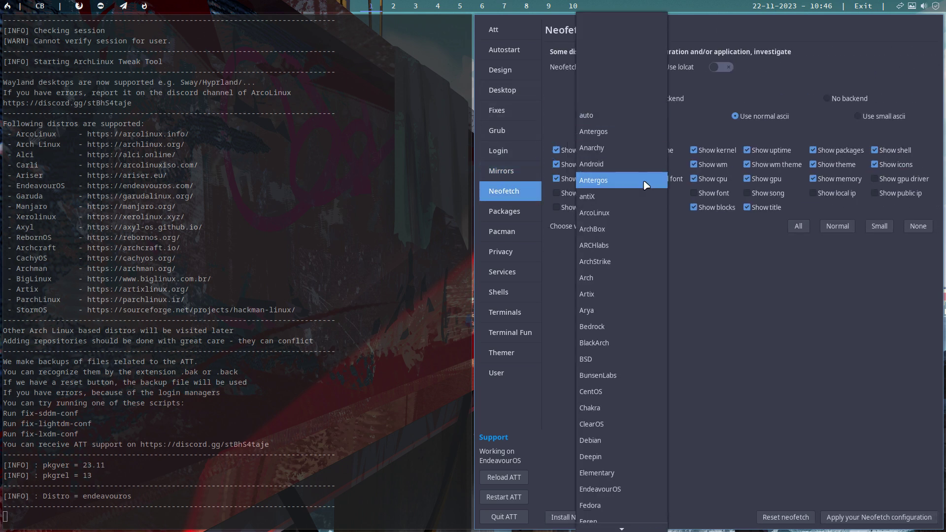
{"action": "left_click", "coordinate": [631, 412]}
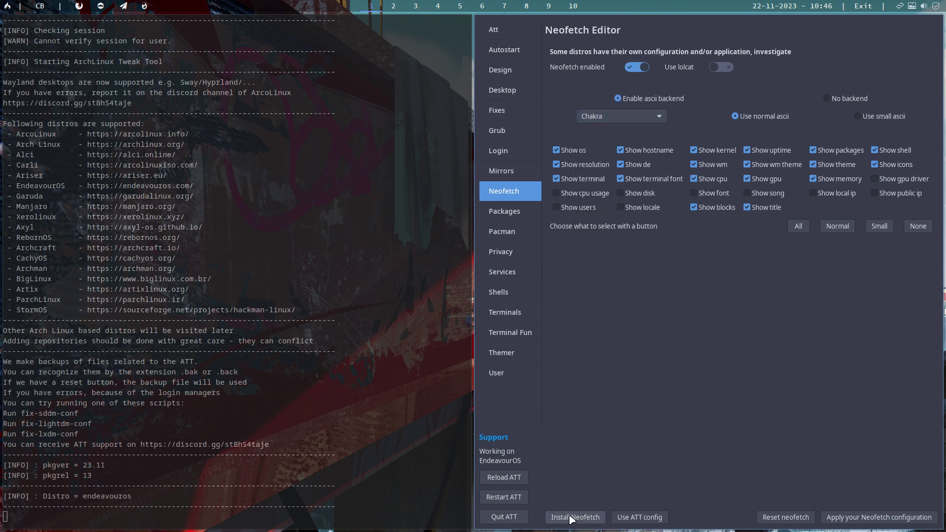
{"action": "left_click", "coordinate": [879, 517]}
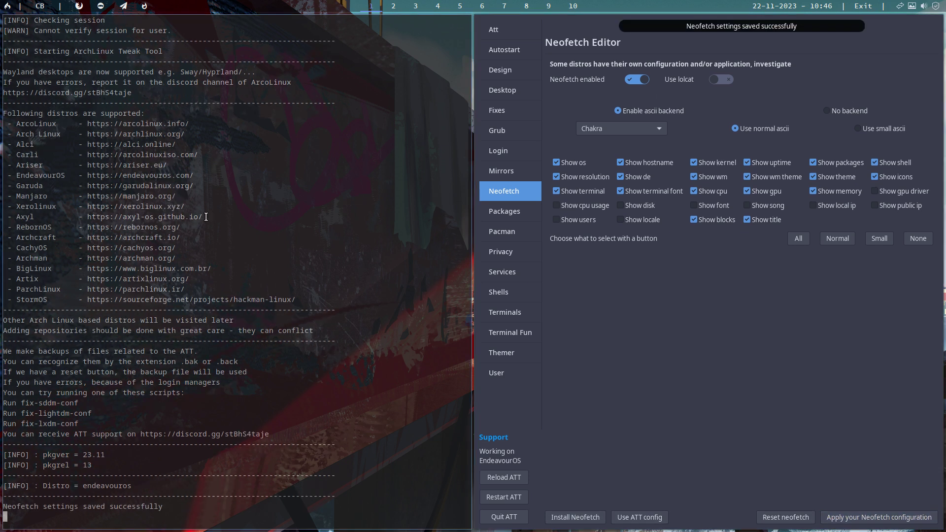
{"action": "key", "text": "super+Return"}
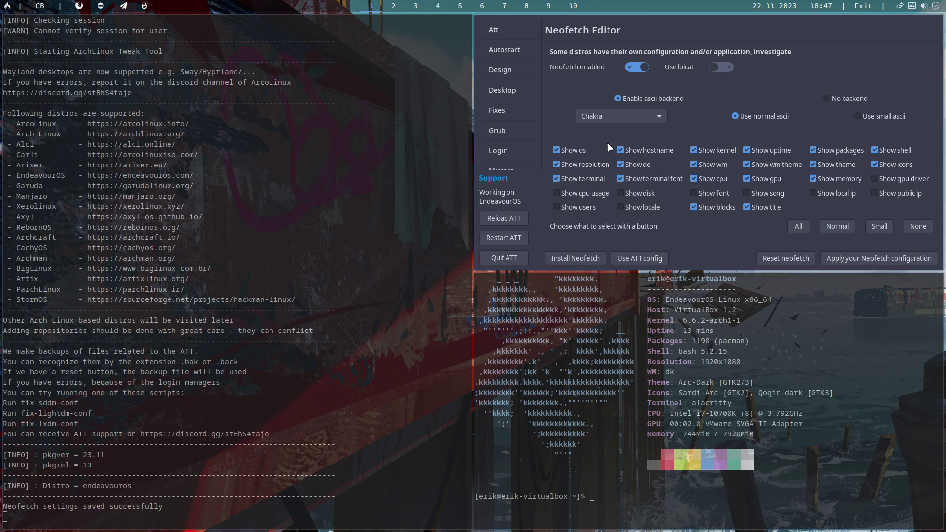
Step: Switch the neofetch logo to macos, save the configuration, and close the preview terminal
{"action": "left_click", "coordinate": [622, 118]}
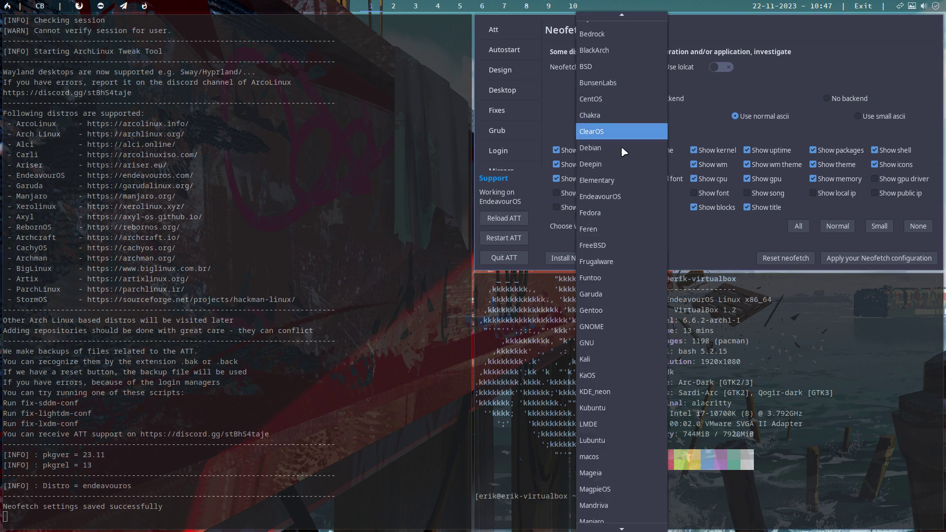
{"action": "scroll", "coordinate": [629, 320], "scroll_direction": "down", "scroll_amount": 5}
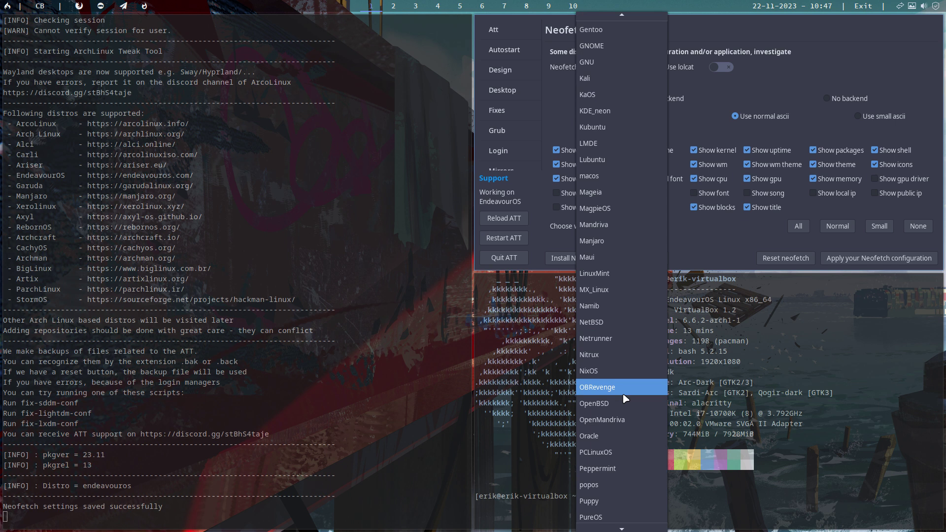
{"action": "left_click", "coordinate": [622, 176]}
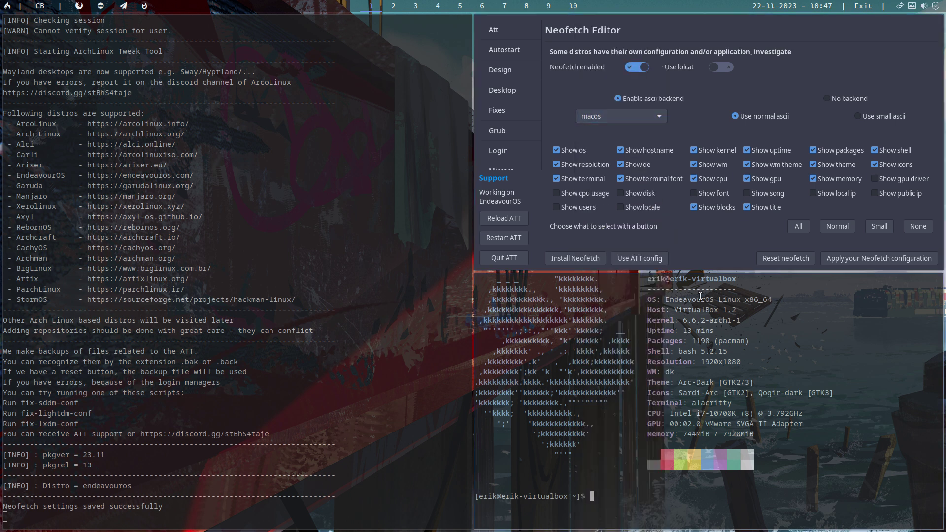
{"action": "left_click", "coordinate": [853, 259]}
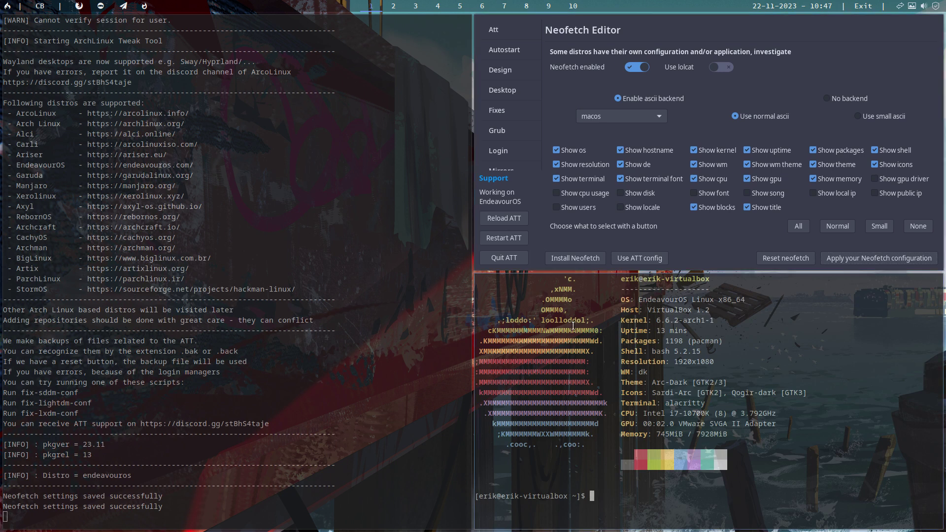
{"action": "key", "text": "super+q"}
Step: Export the explicitly installed packages from the Packages page to packages-x86_64.txt in the home folder
{"action": "left_click", "coordinate": [514, 215]}
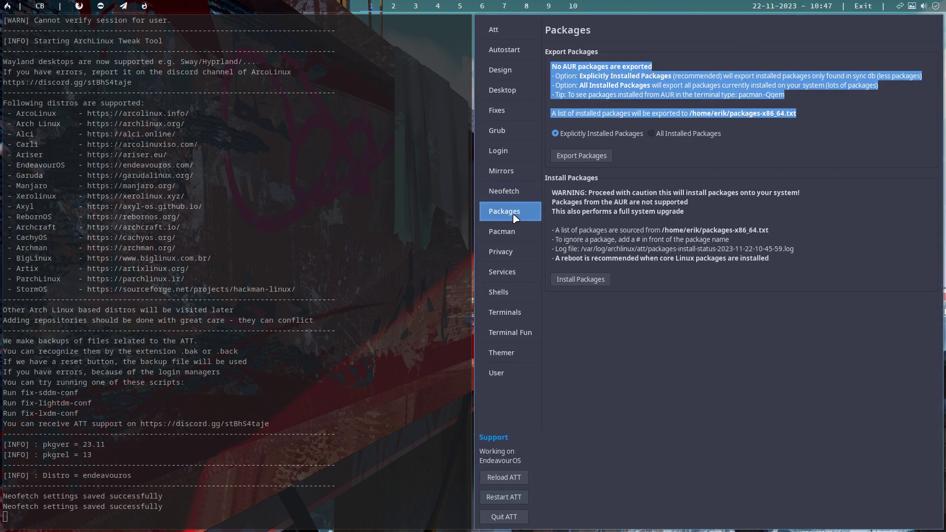
{"action": "left_click", "coordinate": [709, 102]}
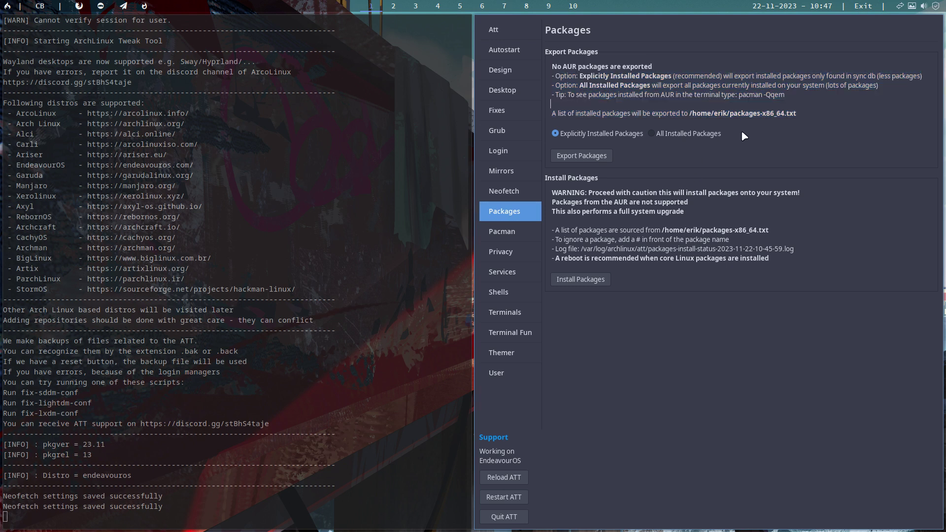
{"action": "left_click", "coordinate": [582, 156]}
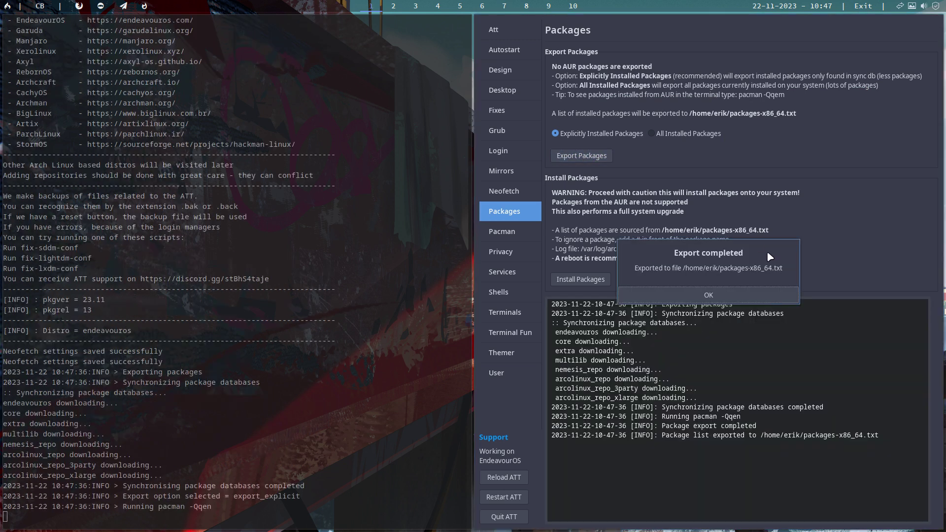
{"action": "left_click", "coordinate": [746, 292]}
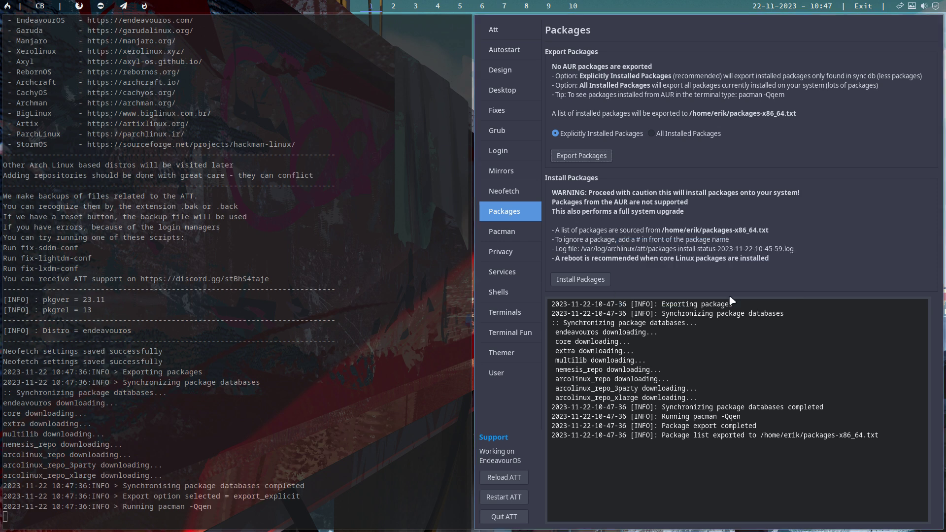
Step: On workspace 2, open packages-x86_64.txt from the home folder and review its 341 package names
{"action": "left_click", "coordinate": [393, 6]}
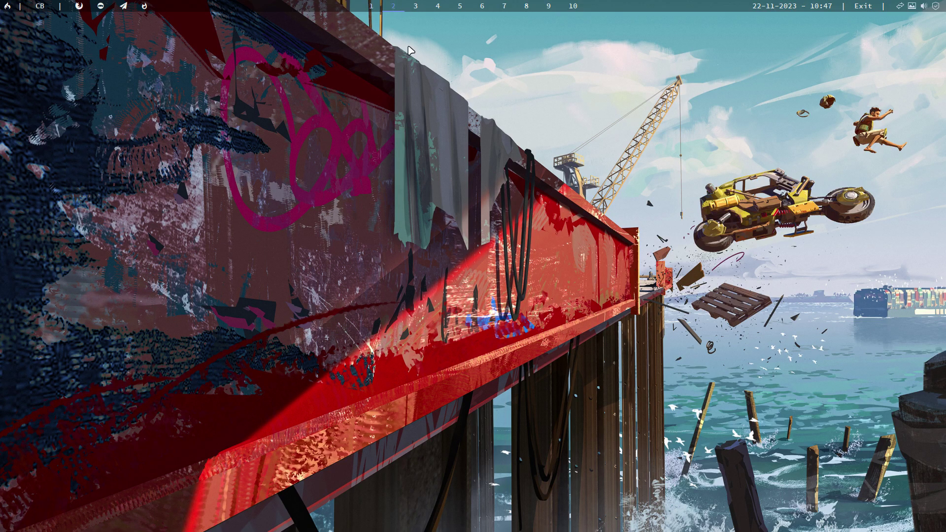
{"action": "key", "text": "super+shift+Return"}
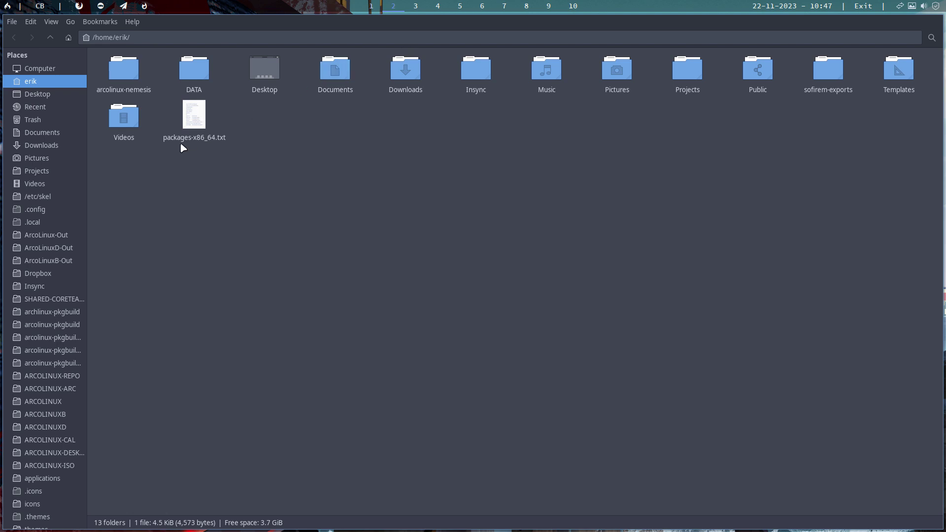
{"action": "left_click", "coordinate": [194, 118]}
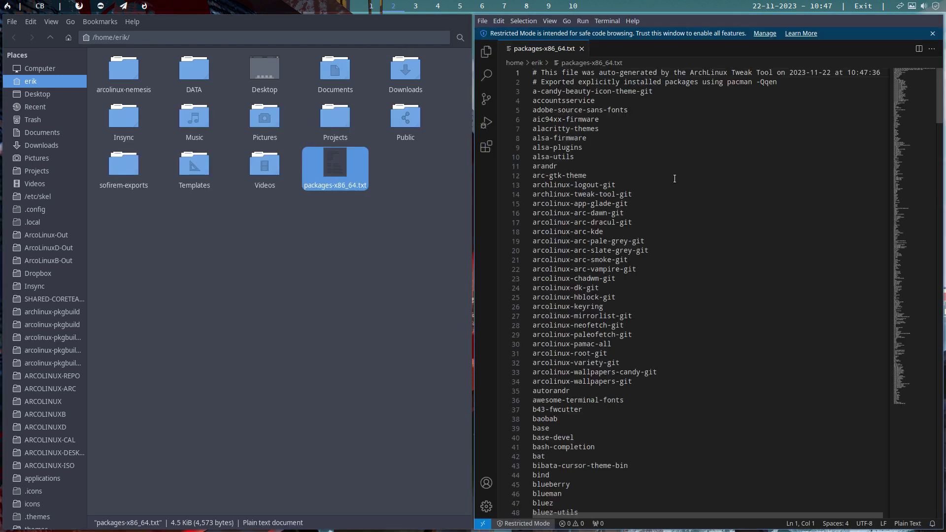
{"action": "scroll", "coordinate": [674, 178], "scroll_direction": "down", "scroll_amount": 20}
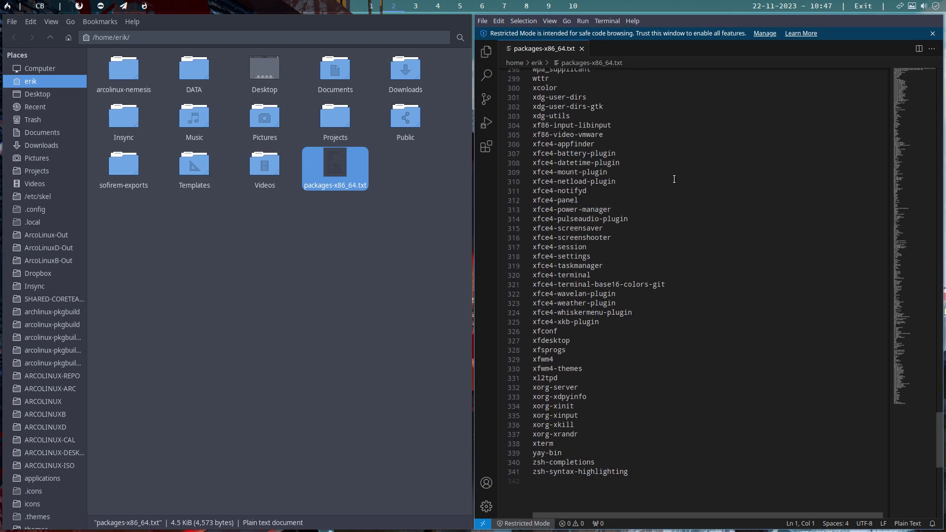
{"action": "scroll", "coordinate": [673, 178], "scroll_direction": "down", "scroll_amount": 5}
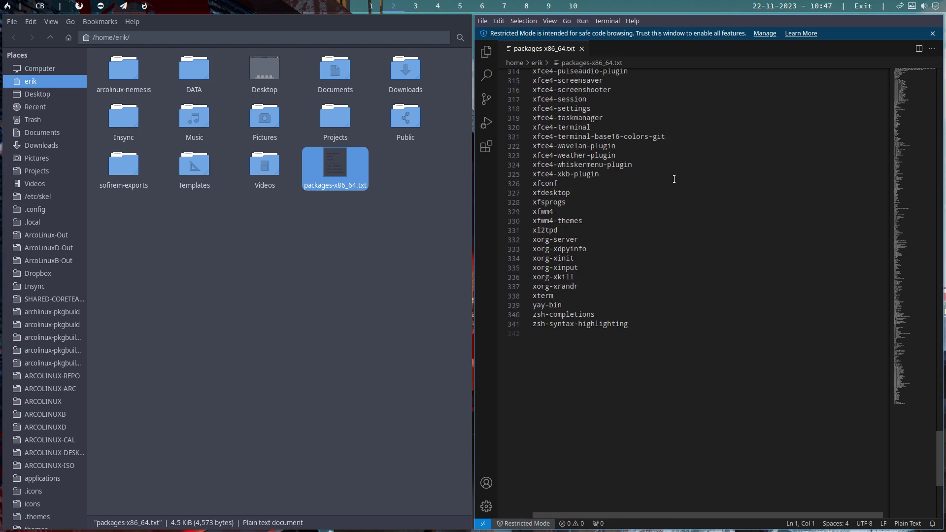
{"action": "left_click", "coordinate": [551, 354]}
{"action": "left_click_drag", "start_coordinate": [529, 192], "coordinate": [529, 168]}
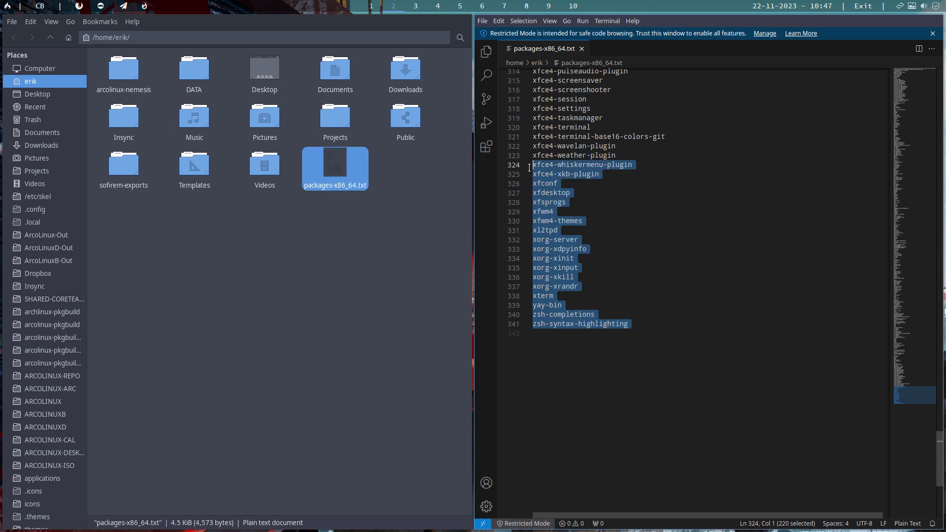
{"action": "scroll", "coordinate": [529, 168], "scroll_direction": "up", "scroll_amount": 20}
{"action": "scroll", "coordinate": [529, 168], "scroll_direction": "up", "scroll_amount": 13}
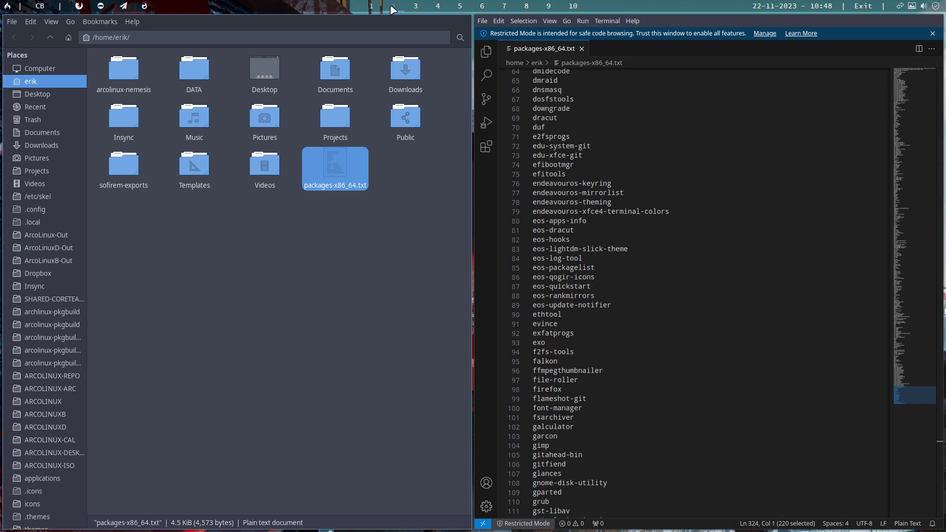
Step: Back on workspace 1, reinstall the 339 packages from the exported list, then quit ATT
{"action": "left_click", "coordinate": [370, 7]}
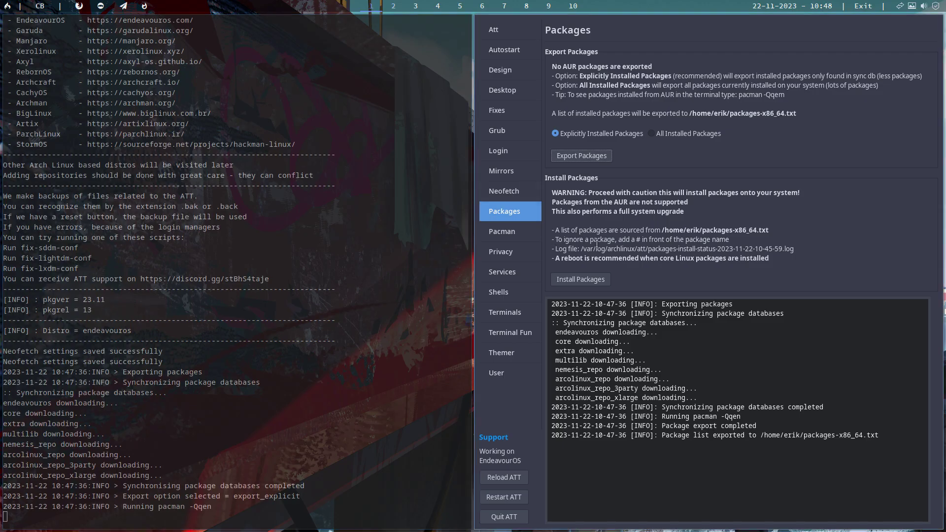
{"action": "left_click", "coordinate": [595, 281]}
{"action": "left_click", "coordinate": [308, 418]}
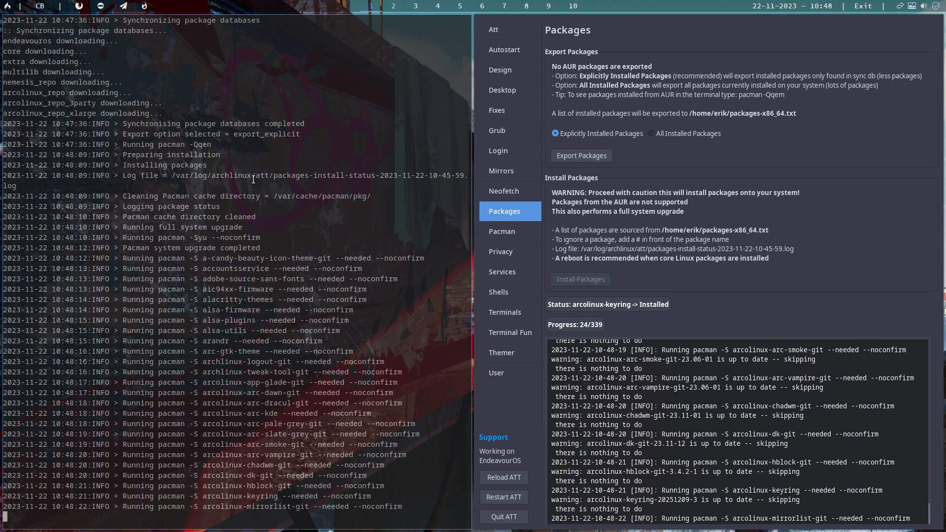
{"action": "scroll", "coordinate": [259, 222], "scroll_direction": "up", "scroll_amount": 7}
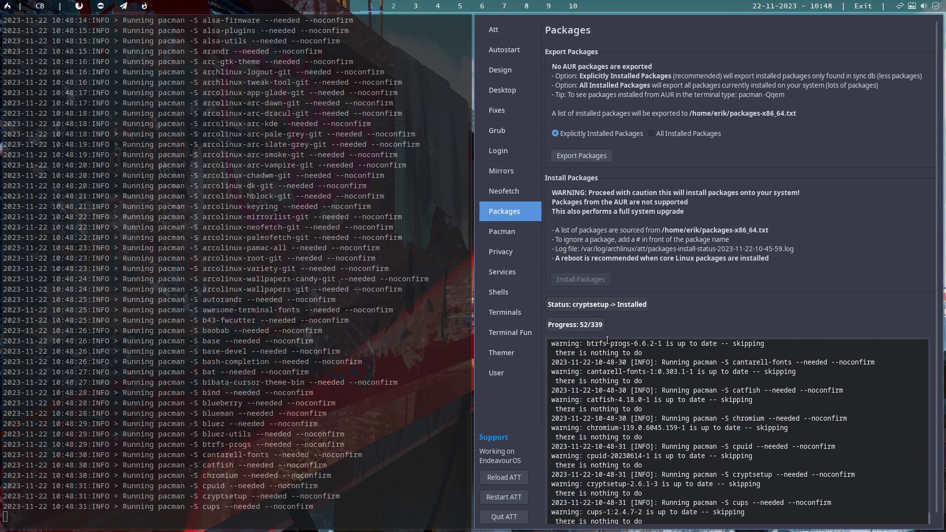
{"action": "left_click", "coordinate": [503, 516]}
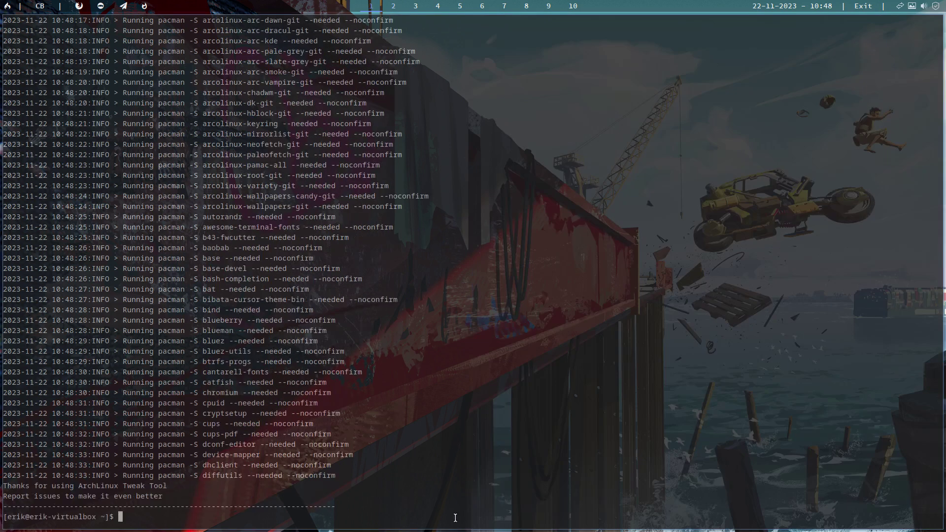
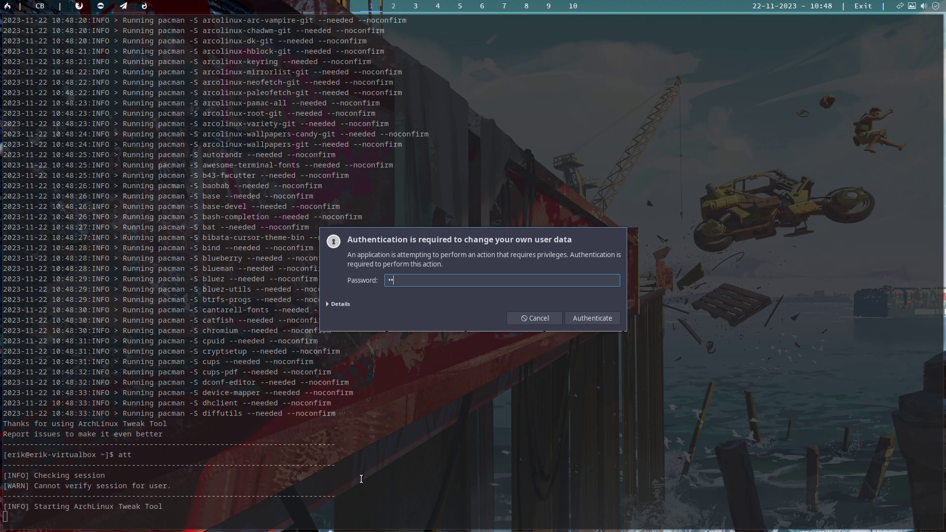
Step: Authenticate to launch ATT and open the Packages > Pacman repository editor
{"action": "key", "text": "Return"}
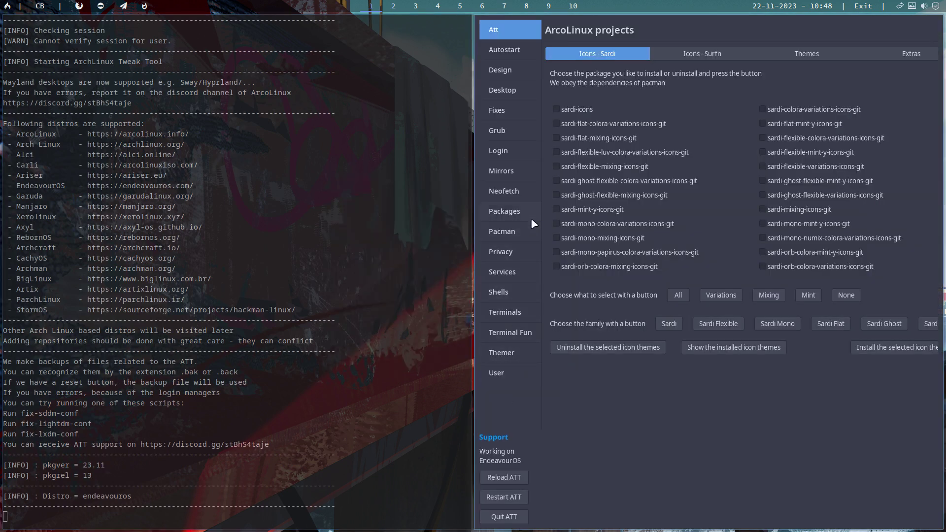
{"action": "left_click", "coordinate": [523, 218]}
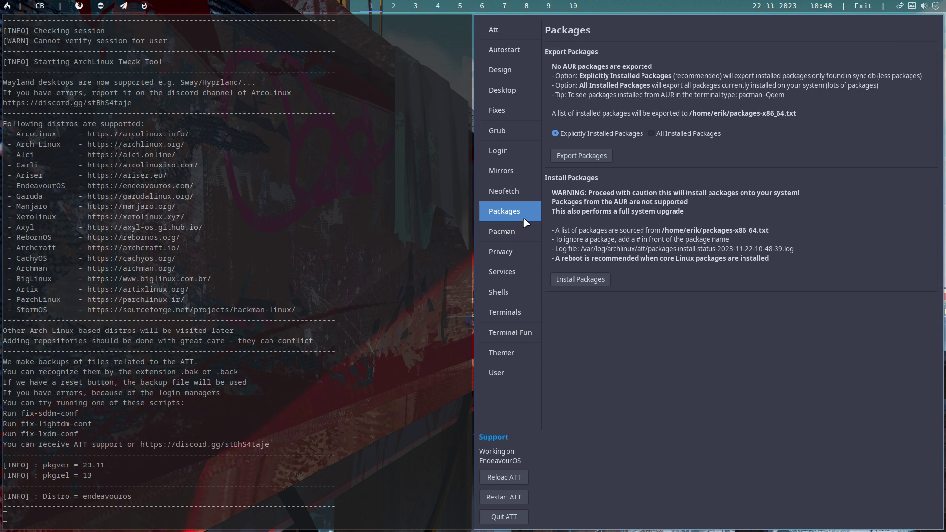
{"action": "left_click", "coordinate": [514, 237]}
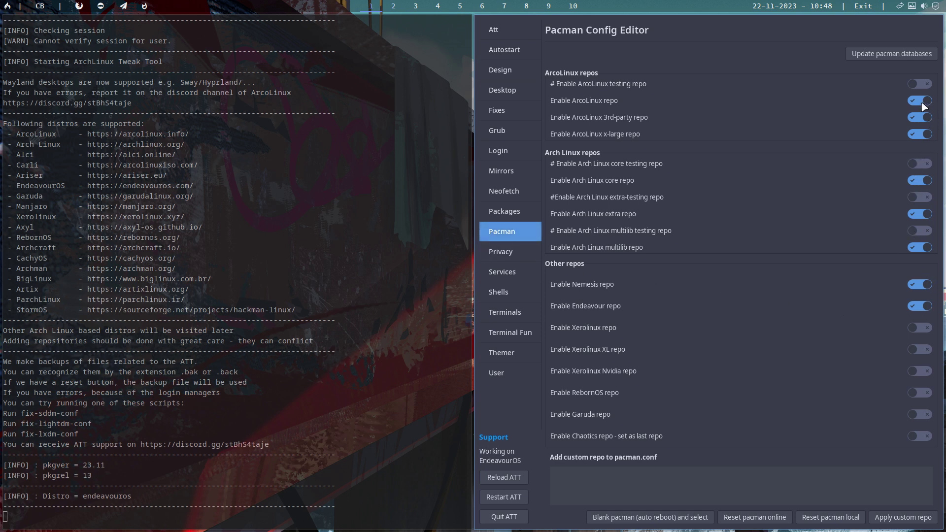
Step: Disable the ArcoLinux, 3rd-party and x-large repos and run the 'udpate' sync in a terminal
{"action": "left_click", "coordinate": [919, 101]}
{"action": "left_click", "coordinate": [919, 117]}
{"action": "left_click", "coordinate": [920, 134]}
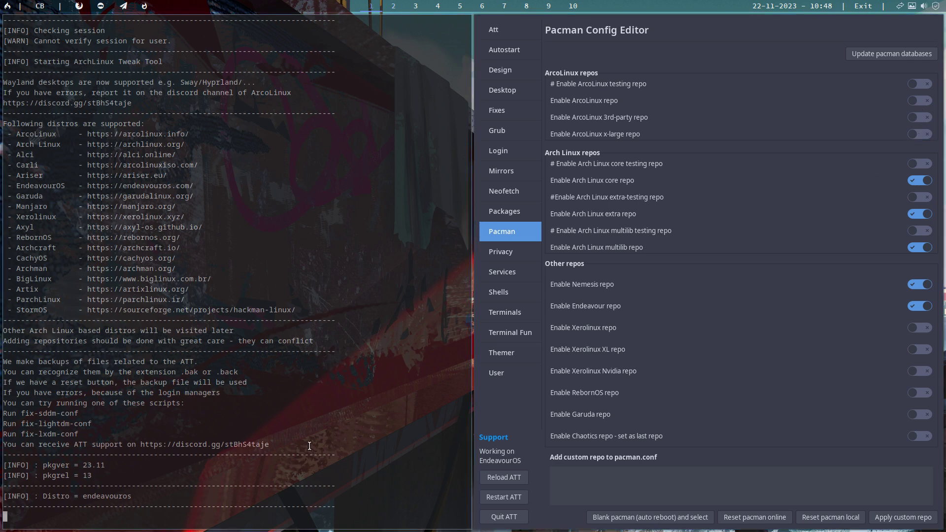
{"action": "key", "text": "super+Return"}
{"action": "type", "text": "udpate"}
{"action": "key", "text": "Return"}
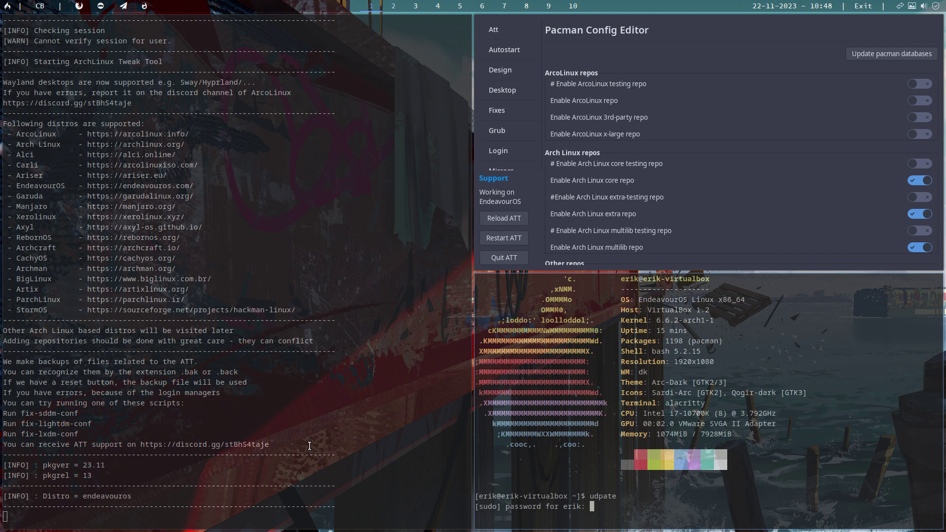
{"action": "key", "text": "Return"}
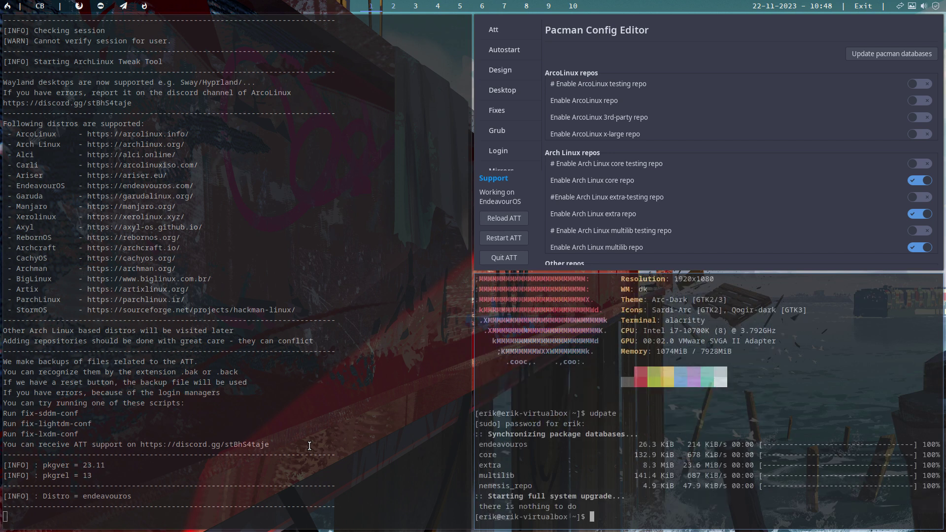
{"action": "left_click_drag", "start_coordinate": [550, 487], "coordinate": [476, 457]}
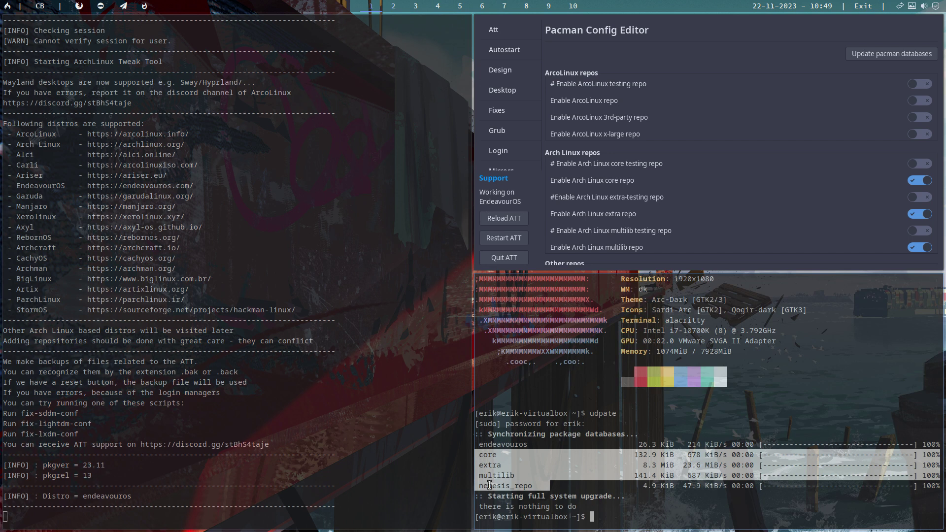
{"action": "left_click", "coordinate": [504, 485]}
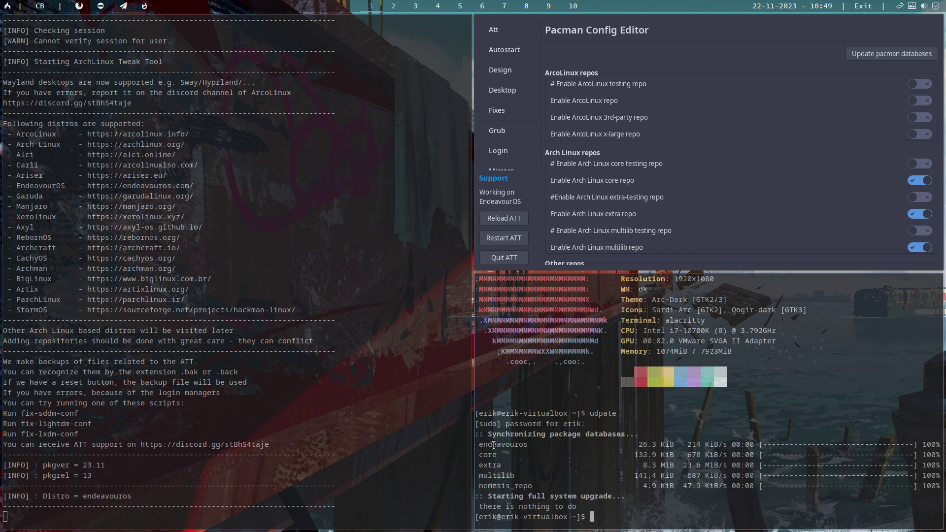
{"action": "left_click_drag", "start_coordinate": [476, 454], "coordinate": [526, 487]}
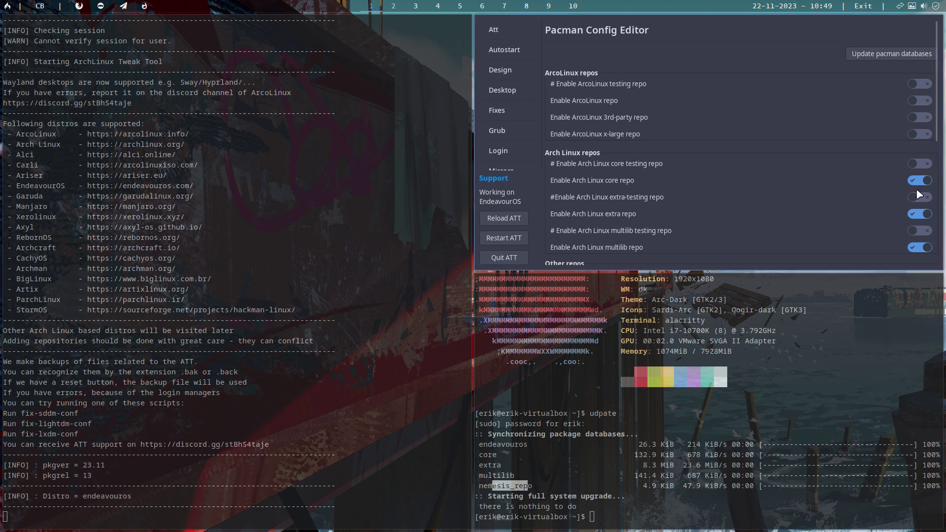
{"action": "scroll", "coordinate": [924, 195], "scroll_direction": "down", "scroll_amount": 5}
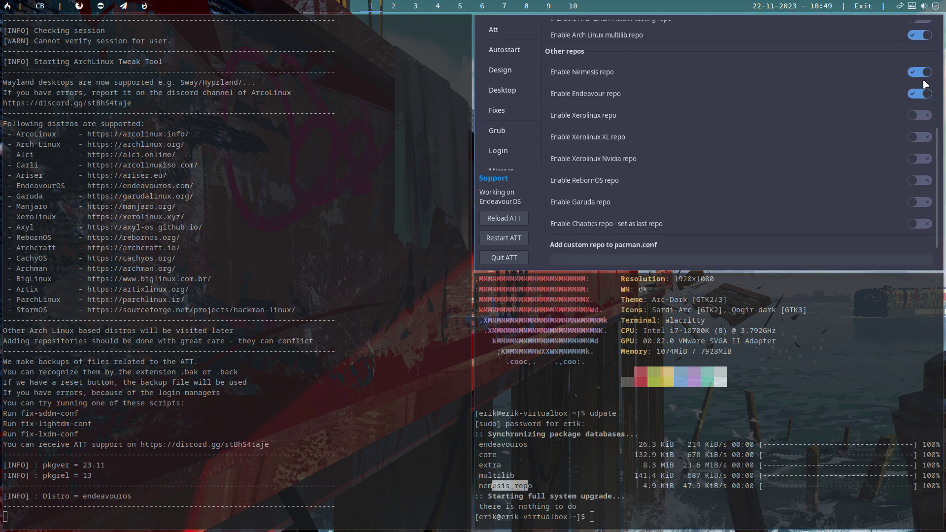
Step: Disable the Nemesis repo, rerun 'udpate', then close the terminal
{"action": "left_click", "coordinate": [918, 72]}
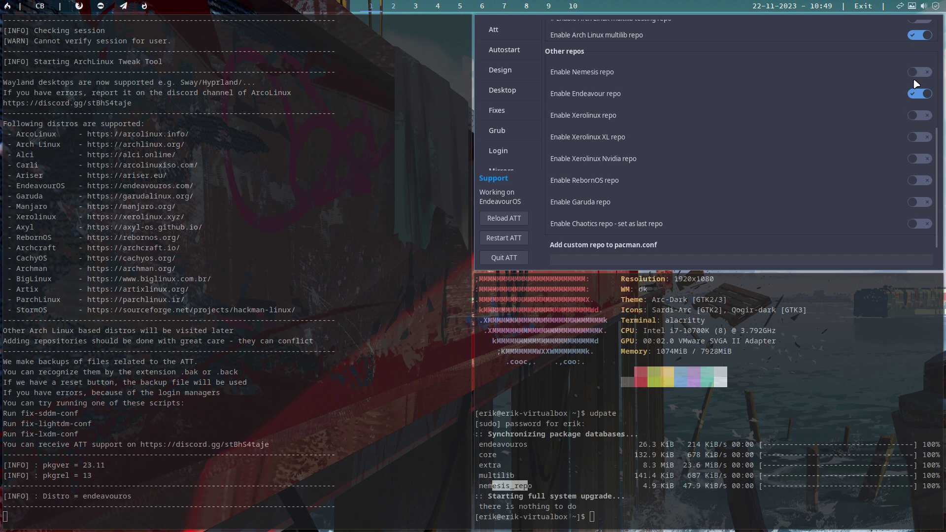
{"action": "left_click", "coordinate": [690, 326]}
{"action": "type", "text": "udpate"}
{"action": "key", "text": "Return"}
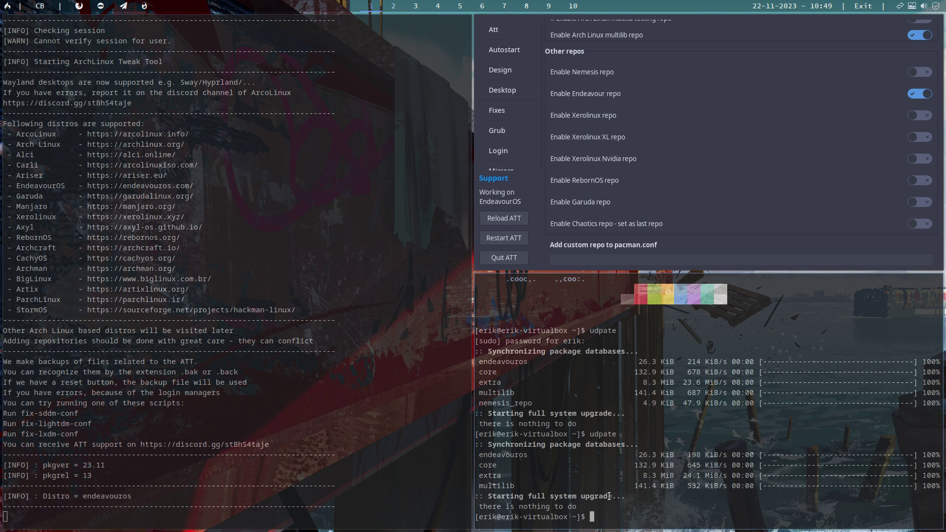
{"action": "key", "text": "super+q"}
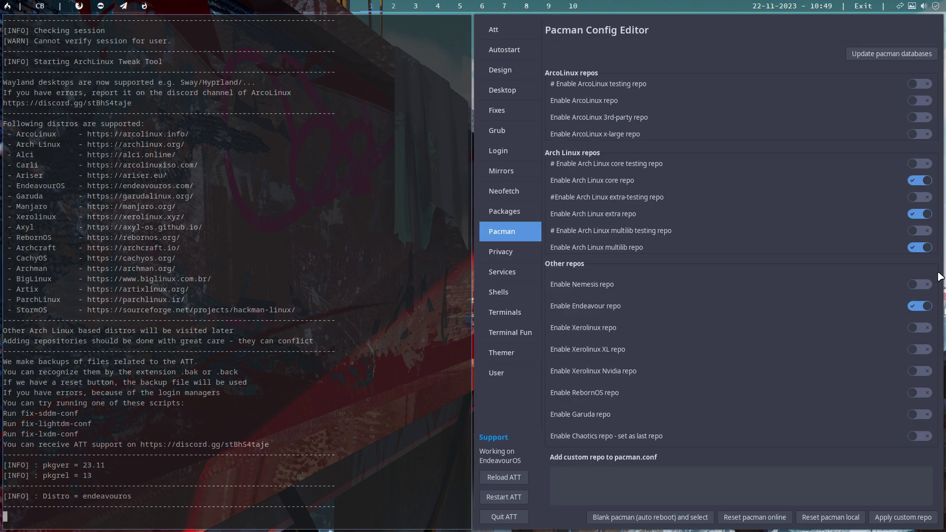
Step: Re-enable the Nemesis, ArcoLinux x-large, 3rd-party and ArcoLinux repos
{"action": "left_click", "coordinate": [931, 284]}
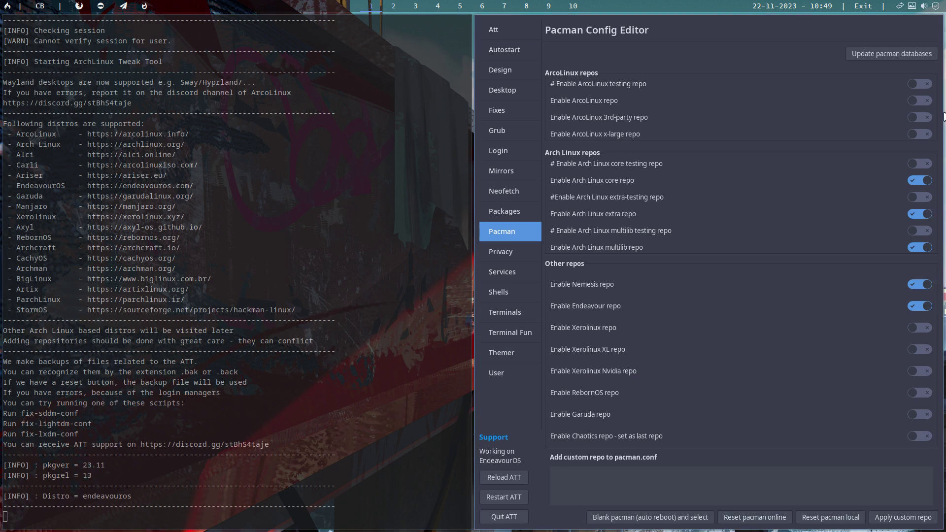
{"action": "left_click", "coordinate": [931, 134]}
{"action": "left_click", "coordinate": [930, 117]}
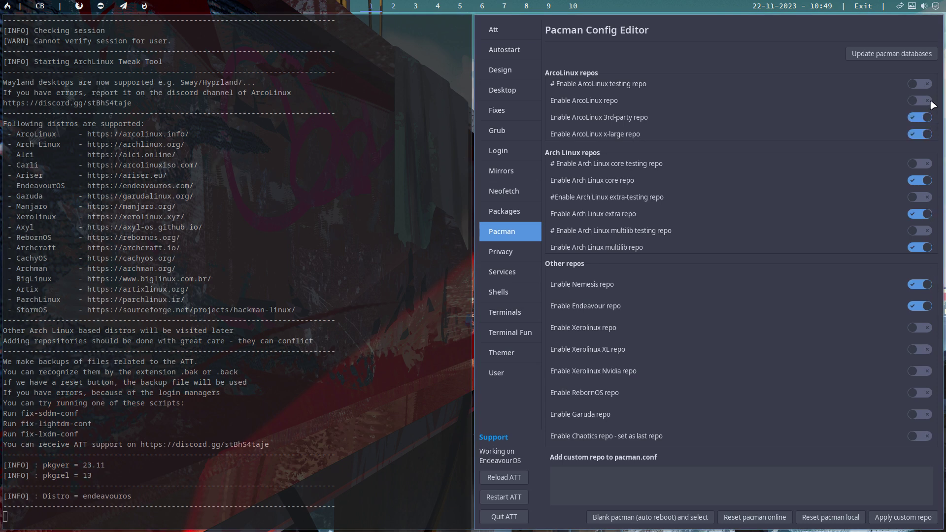
{"action": "left_click", "coordinate": [928, 102]}
{"action": "left_click", "coordinate": [514, 251]}
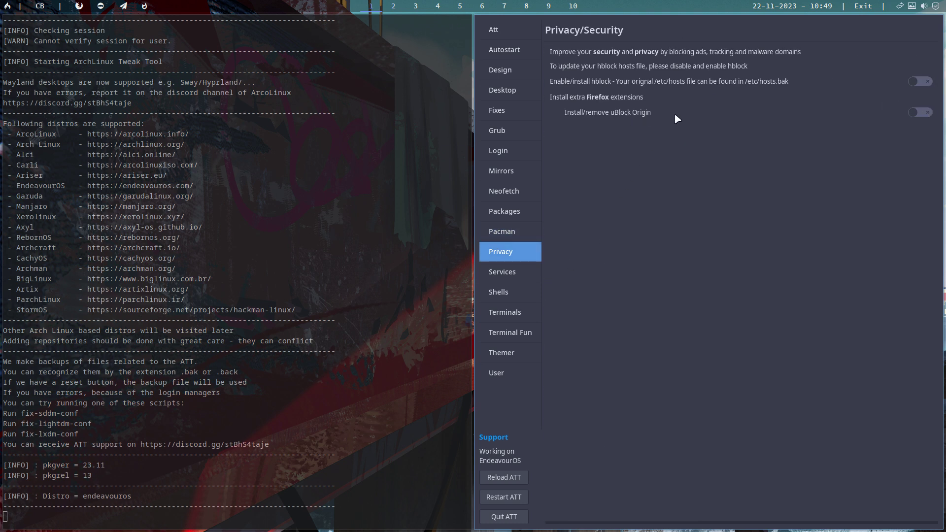
Step: Switch on the uBlock Origin Firefox install and hblock ad blocking on the Privacy page
{"action": "left_click", "coordinate": [920, 113]}
{"action": "left_click", "coordinate": [925, 82]}
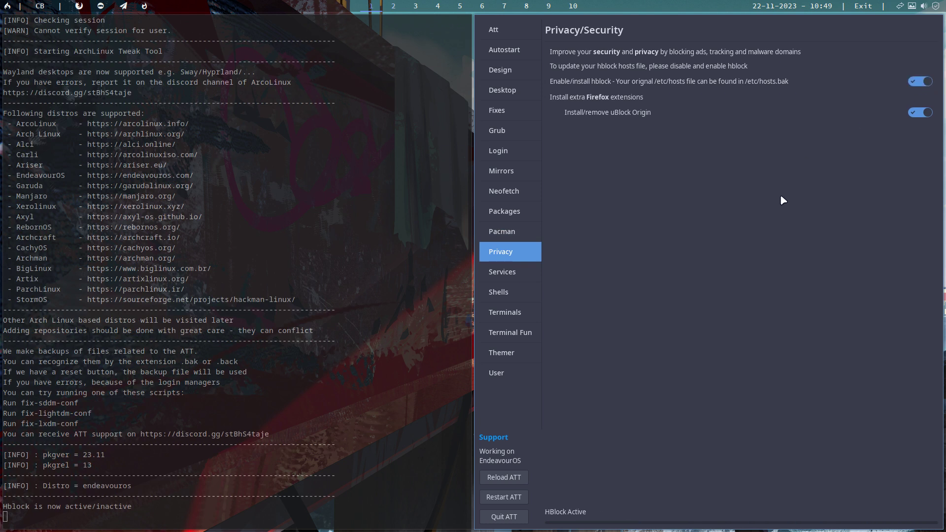
{"action": "left_click", "coordinate": [523, 277]}
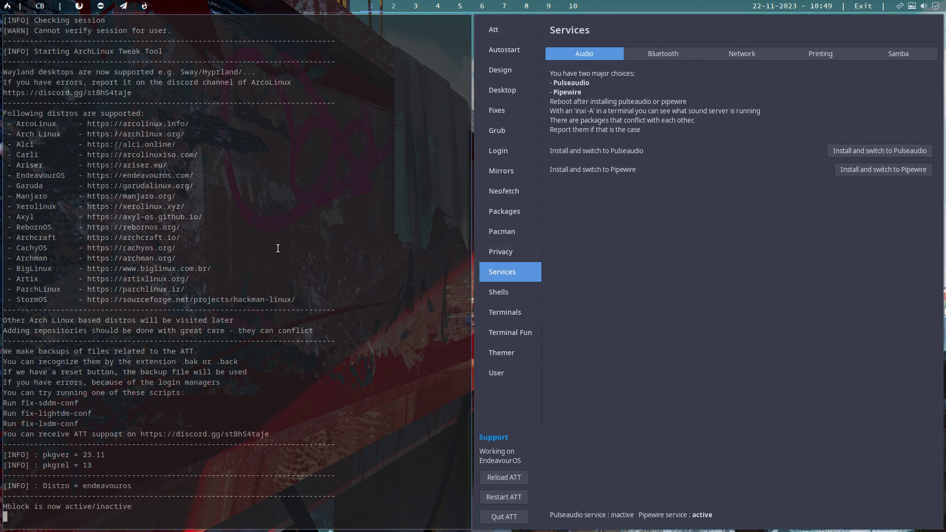
Step: Run 'audio' in a terminal to confirm the current sound server is PipeWire
{"action": "key", "text": "super+Return"}
{"action": "type", "text": "audio"}
{"action": "key", "text": "Return"}
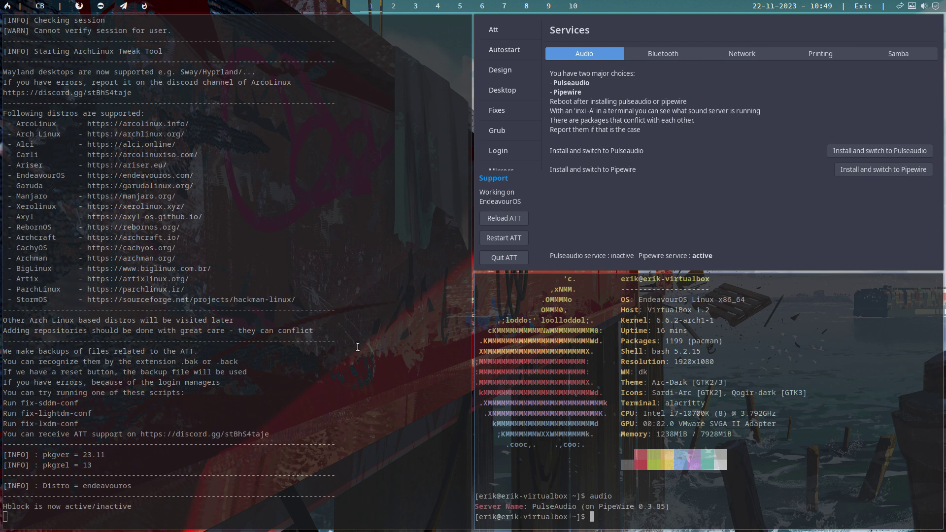
{"action": "double_click", "coordinate": [569, 506]}
{"action": "left_click_drag", "start_coordinate": [599, 507], "coordinate": [643, 508]}
Step: Install and switch to PulseAudio, then close the extra terminal
{"action": "left_click", "coordinate": [898, 155]}
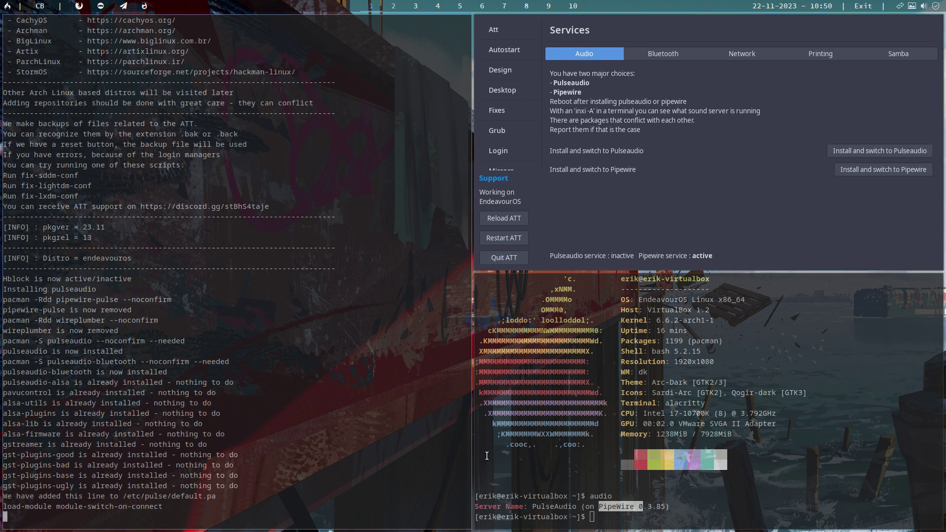
{"action": "key", "text": "super+q"}
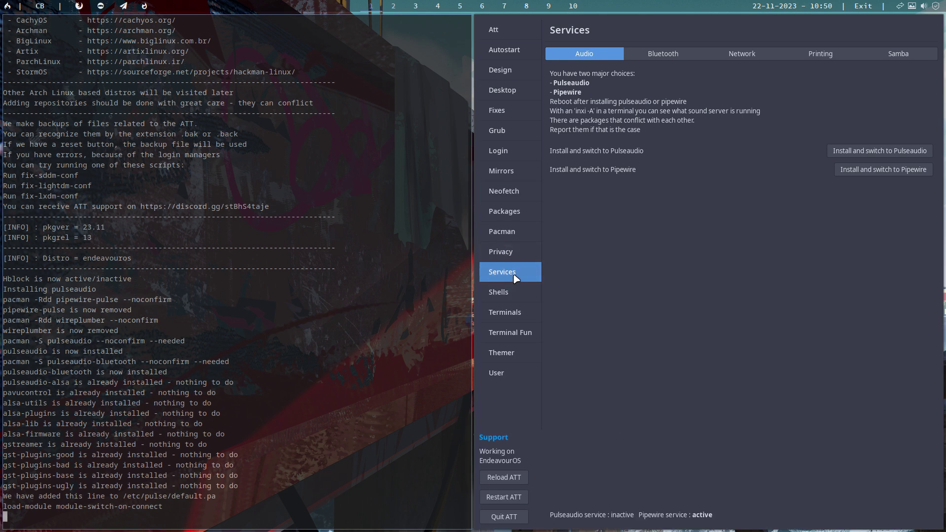
{"action": "left_click", "coordinate": [676, 54]}
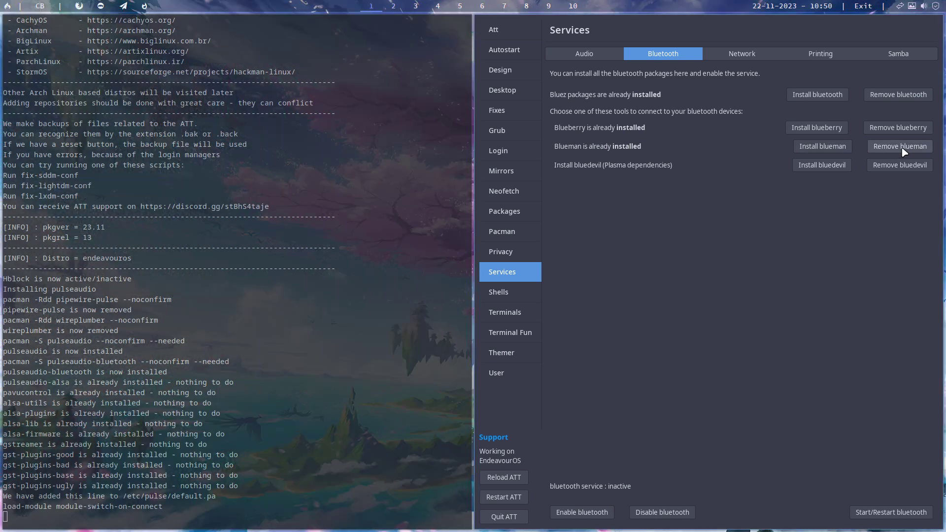
Step: Uninstall Blueman, then look through the Network, Printing and Samba service tabs
{"action": "left_click", "coordinate": [901, 147]}
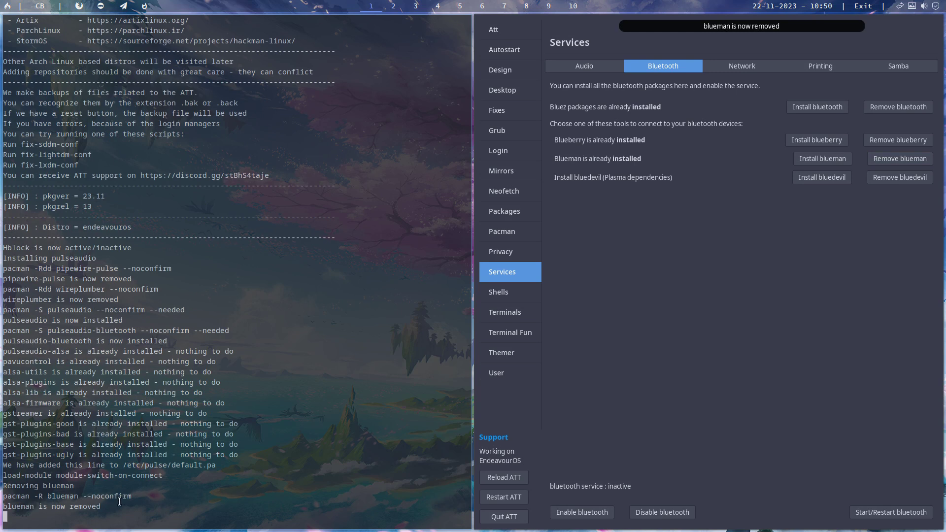
{"action": "left_click_drag", "start_coordinate": [136, 495], "coordinate": [12, 496]}
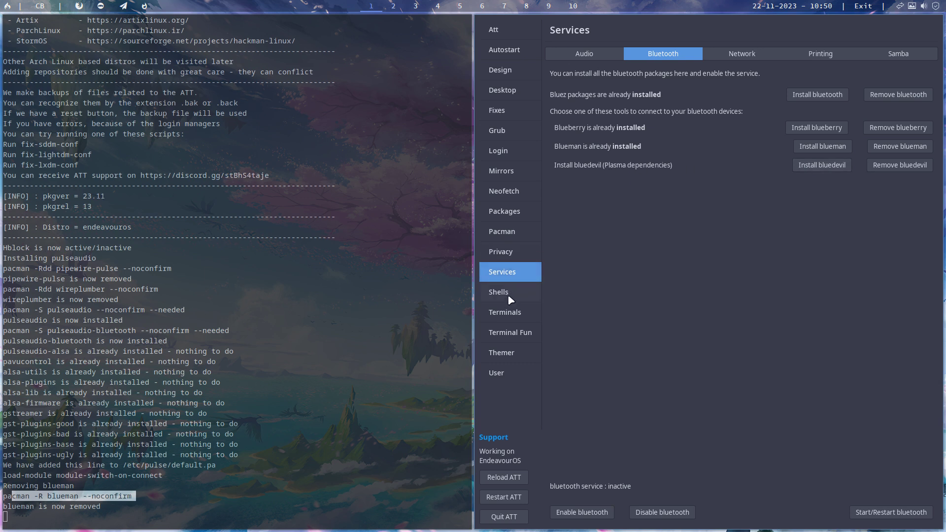
{"action": "left_click", "coordinate": [742, 55]}
{"action": "left_click", "coordinate": [820, 53]}
{"action": "left_click", "coordinate": [898, 54]}
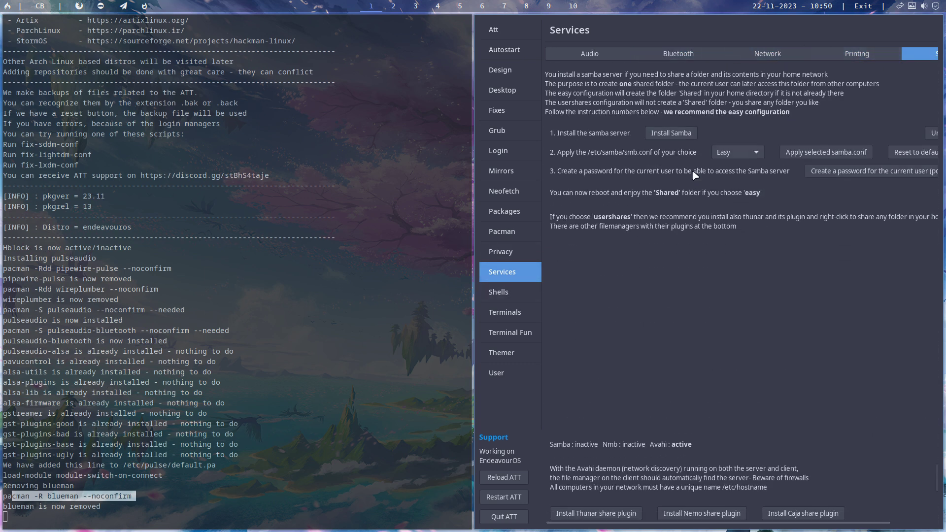
{"action": "left_click", "coordinate": [513, 296]}
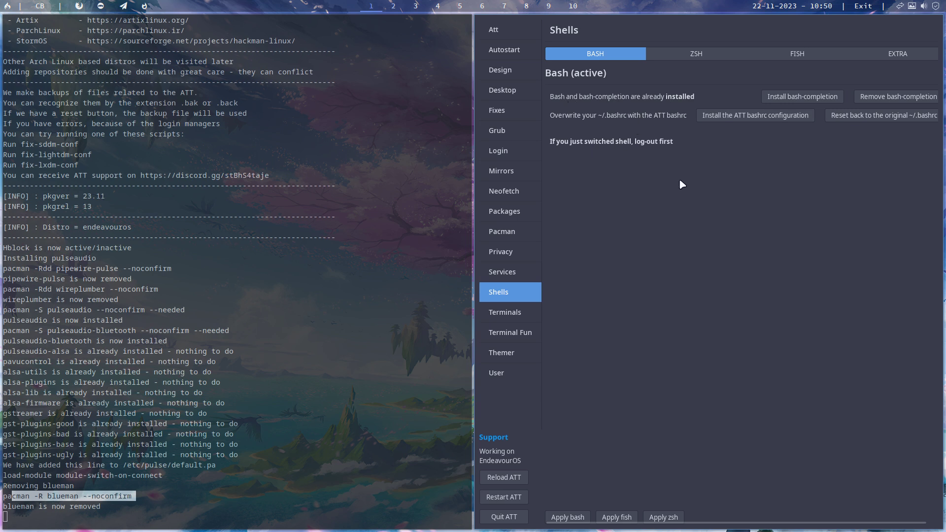
Step: Review the ZSH and FISH tabs and select all nine EXTRA alias applications
{"action": "left_click", "coordinate": [713, 55]}
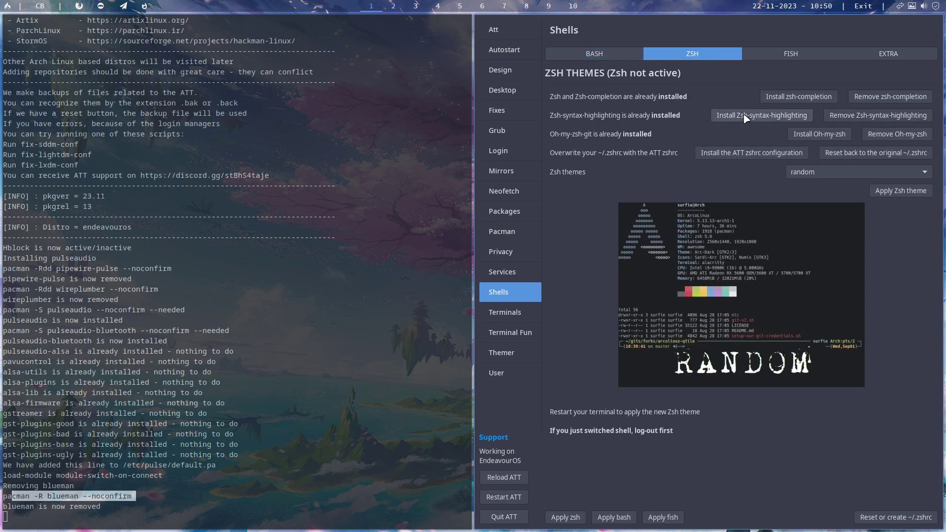
{"action": "left_click", "coordinate": [800, 55]}
{"action": "left_click", "coordinate": [872, 54]}
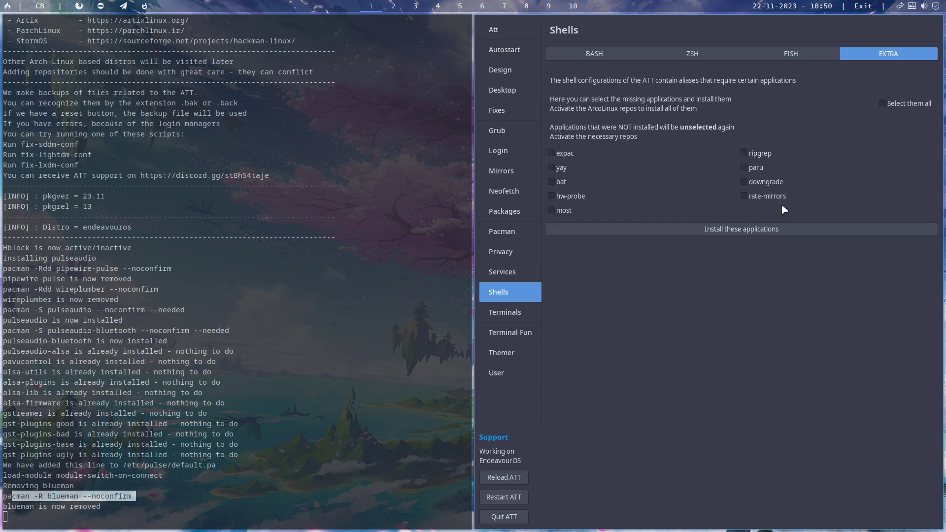
{"action": "left_click", "coordinate": [882, 104]}
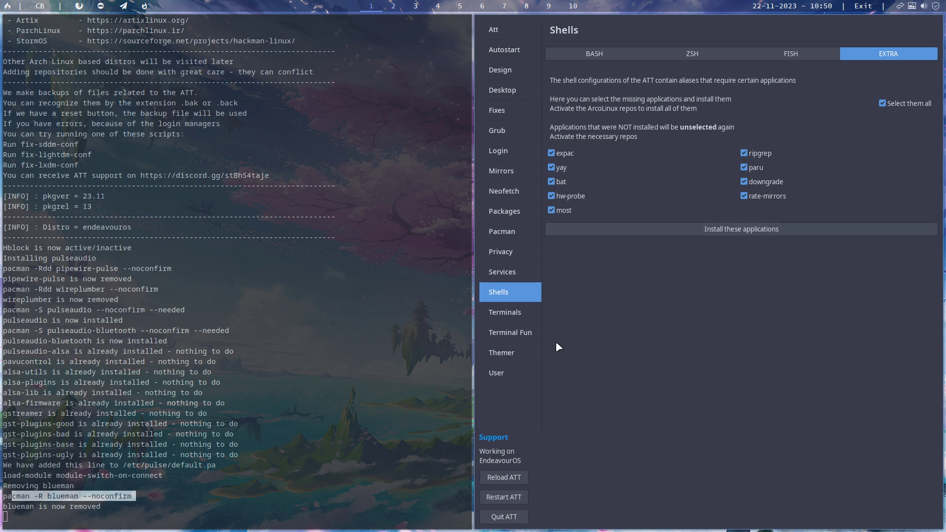
{"action": "left_click", "coordinate": [507, 324]}
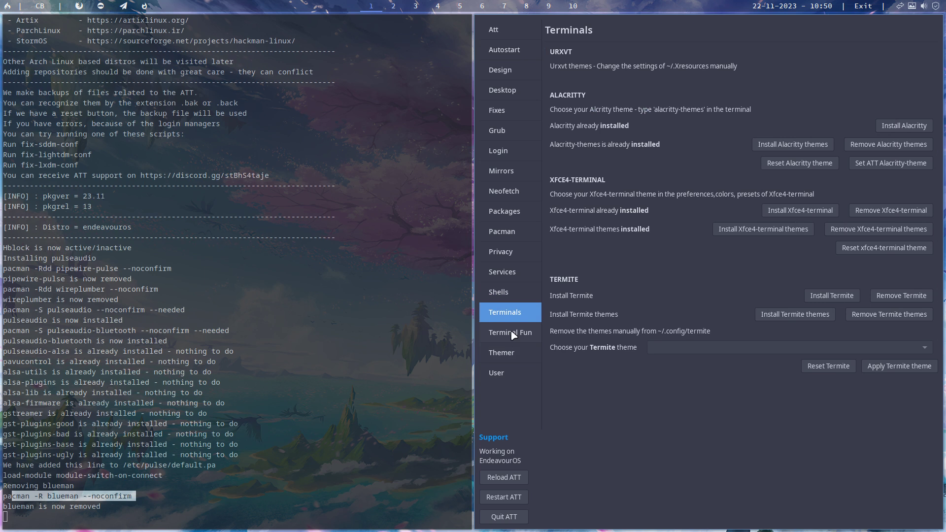
Step: Preview Neofetch with lolcat colouring in a terminal, then switch lolcat back off
{"action": "left_click", "coordinate": [513, 335]}
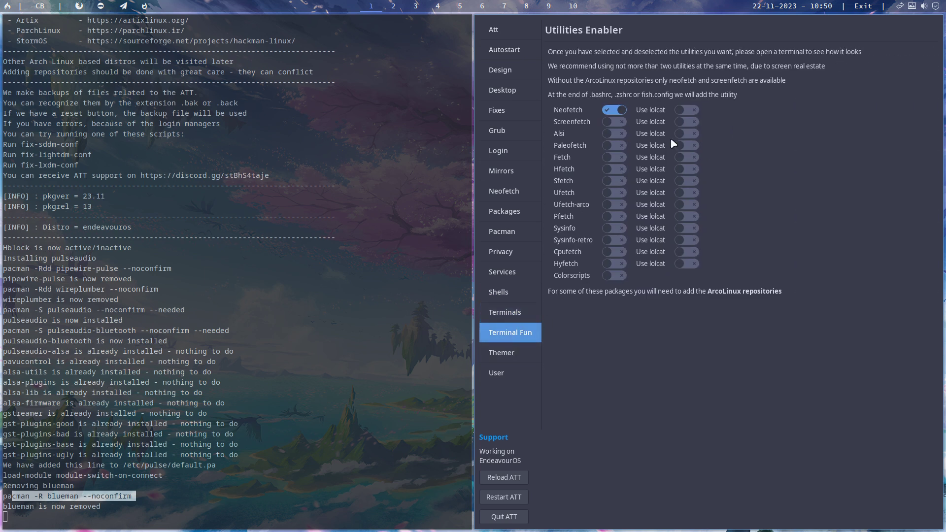
{"action": "left_click", "coordinate": [689, 110]}
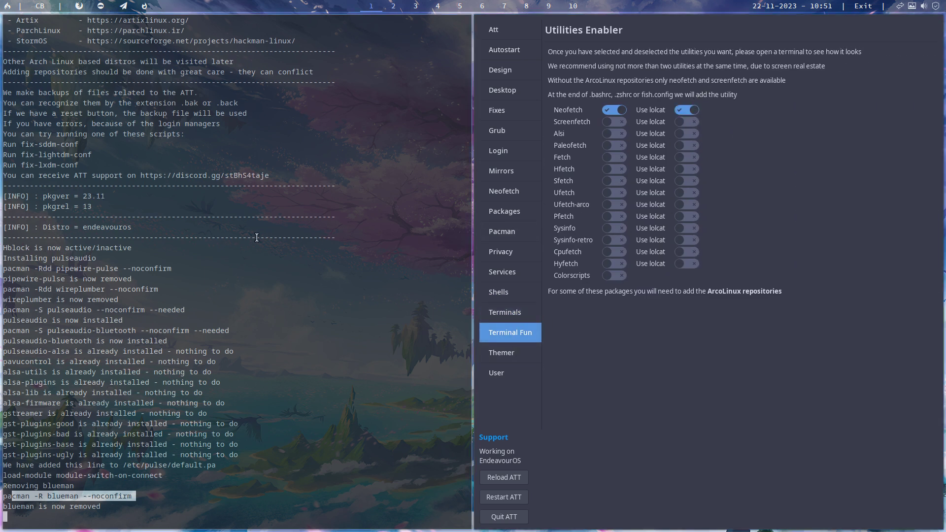
{"action": "key", "text": "super+Return"}
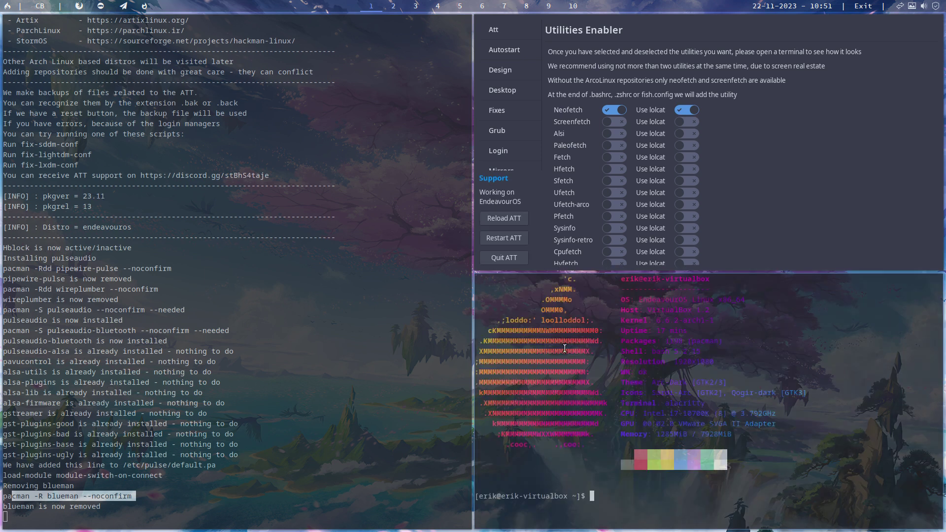
{"action": "key", "text": "super+q"}
{"action": "left_click", "coordinate": [682, 113]}
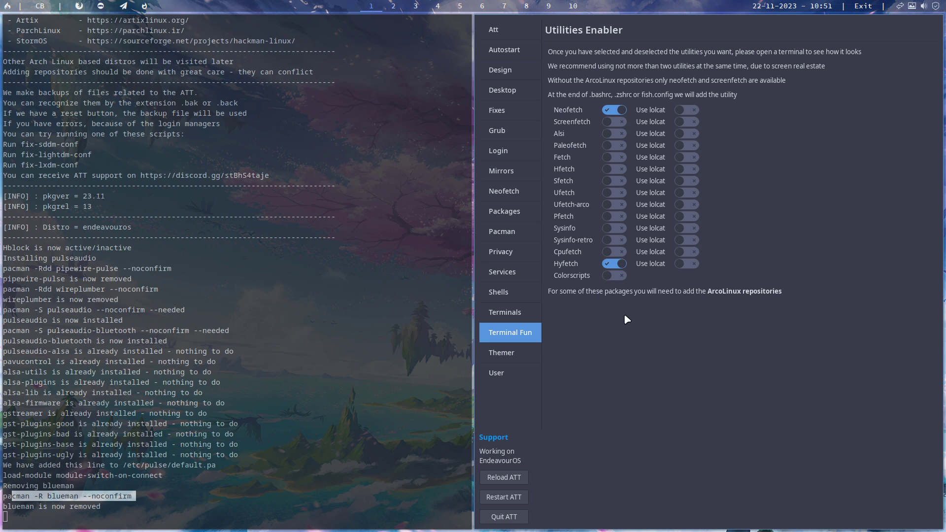
Step: Test hyfetch in a terminal, accepting its default colour settings
{"action": "key", "text": "super+Return"}
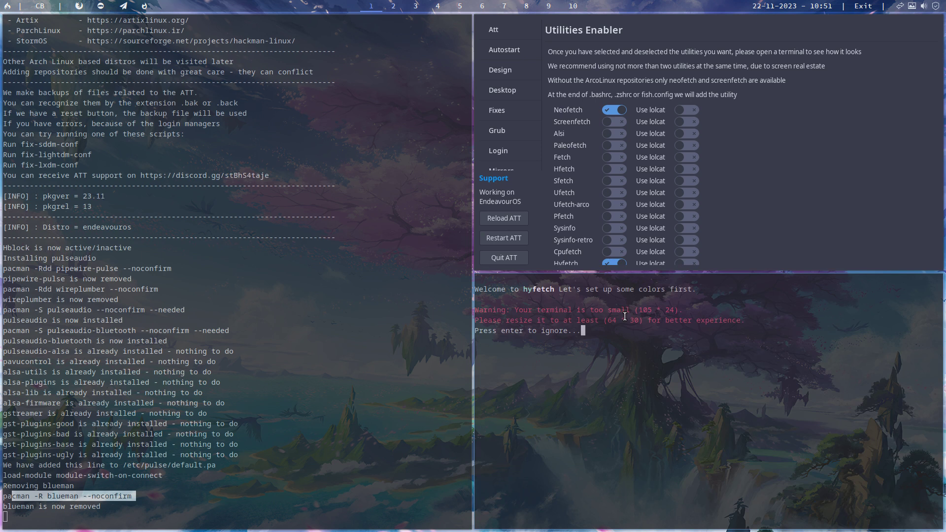
{"action": "key", "text": "Return"}
{"action": "key", "text": "Return"}
{"action": "key", "text": "Return"}
{"action": "key", "text": "Return"}
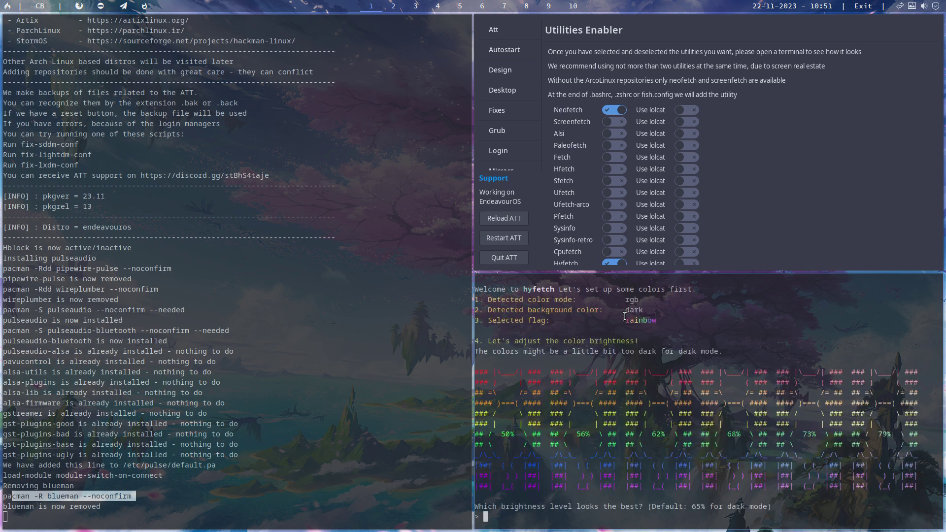
{"action": "key", "text": "Return"}
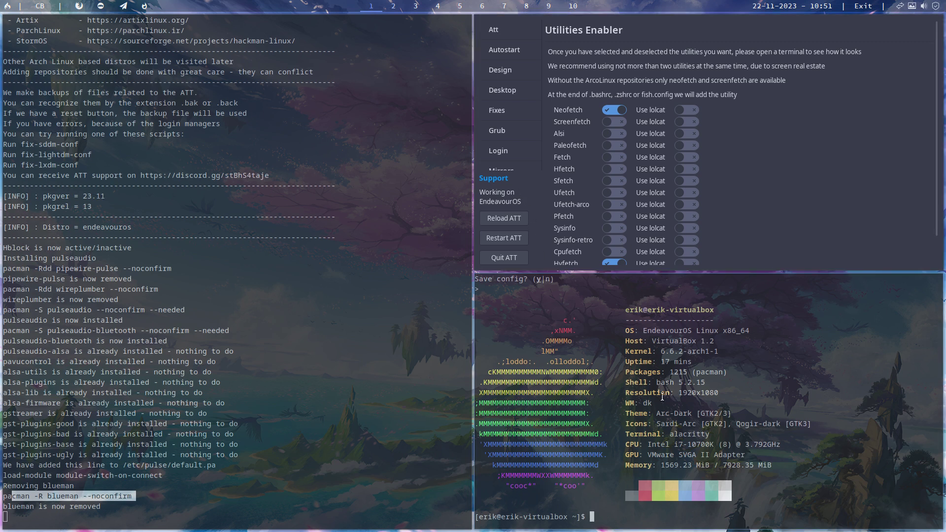
{"action": "key", "text": "super+q"}
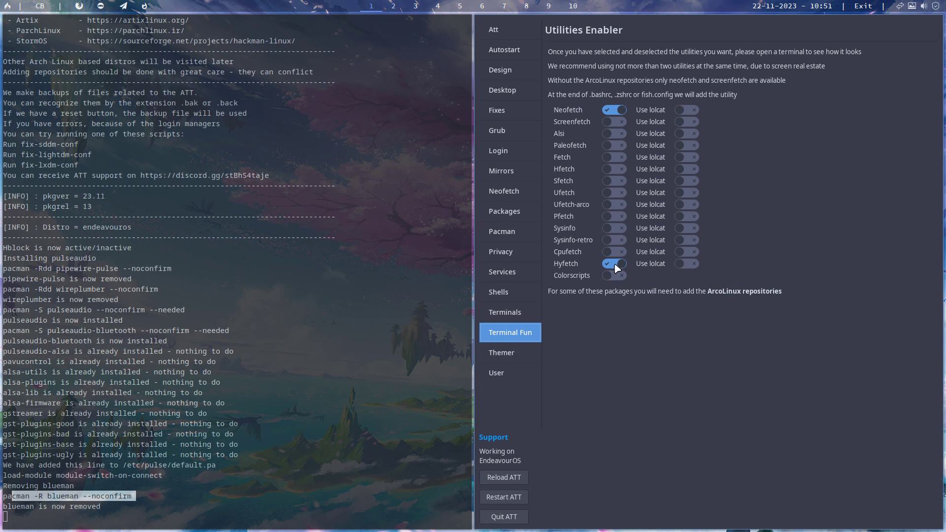
Step: Apply the Neofetch configuration from the Neofetch editor and close its preview terminal
{"action": "left_click", "coordinate": [509, 193]}
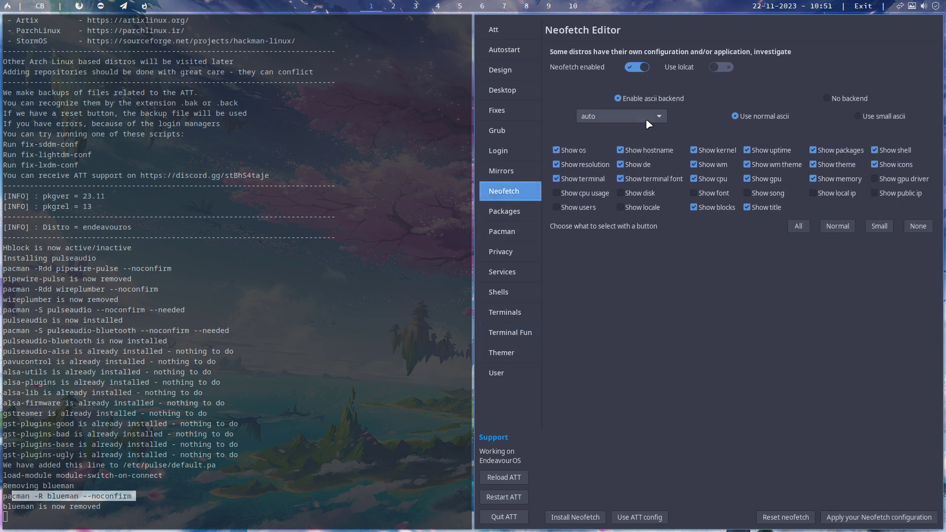
{"action": "left_click", "coordinate": [880, 517]}
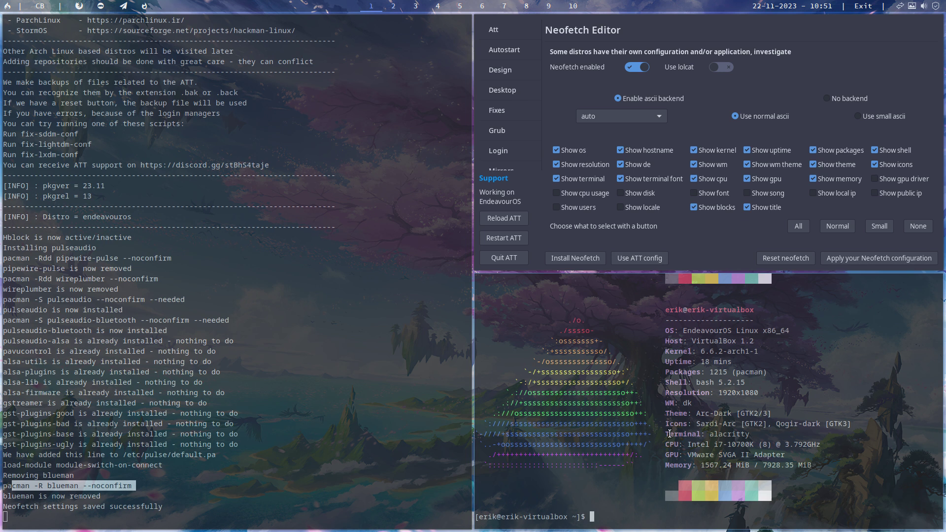
{"action": "key", "text": "super+q"}
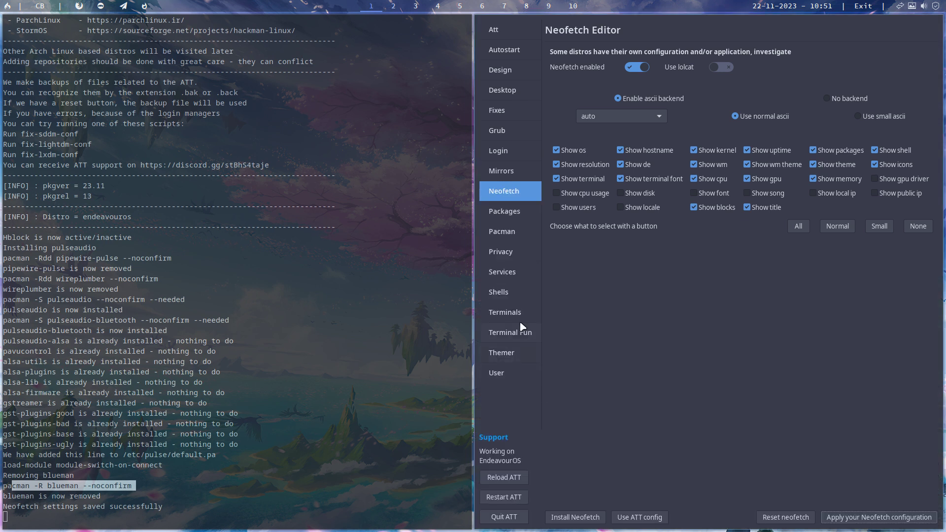
{"action": "left_click", "coordinate": [518, 332]}
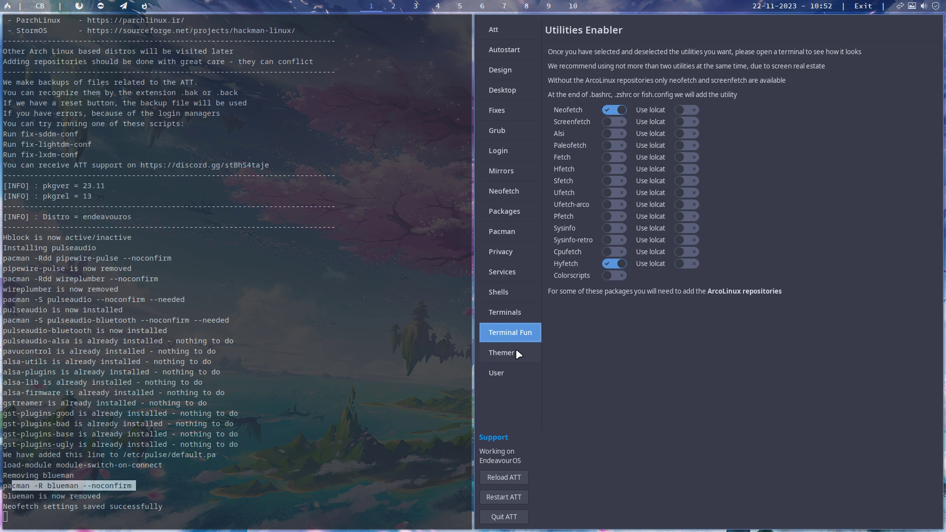
Step: Browse the Theme Switcher's Awesome, I3, Leftwm and Qtile theme tabs, ending on I3
{"action": "left_click", "coordinate": [515, 347]}
{"action": "left_click", "coordinate": [705, 55]}
{"action": "left_click", "coordinate": [611, 55]}
{"action": "left_click", "coordinate": [788, 54]}
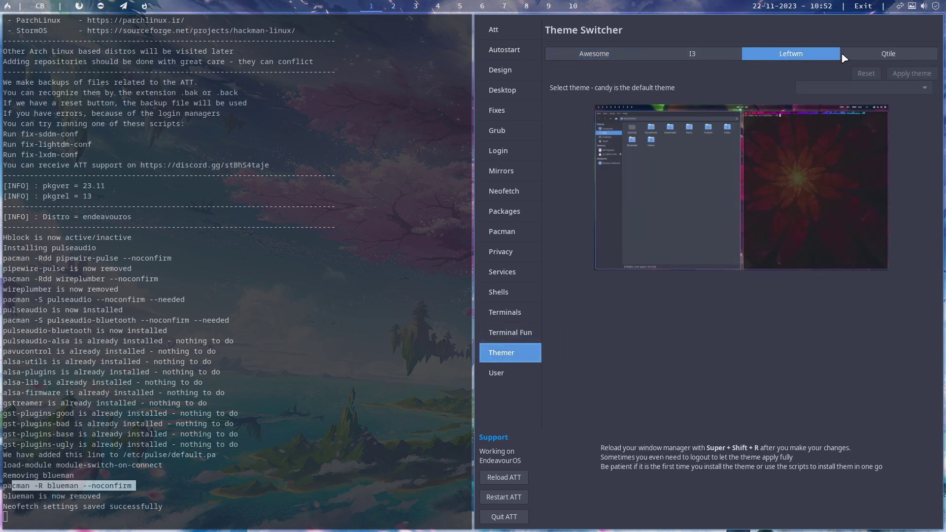
{"action": "left_click", "coordinate": [879, 54]}
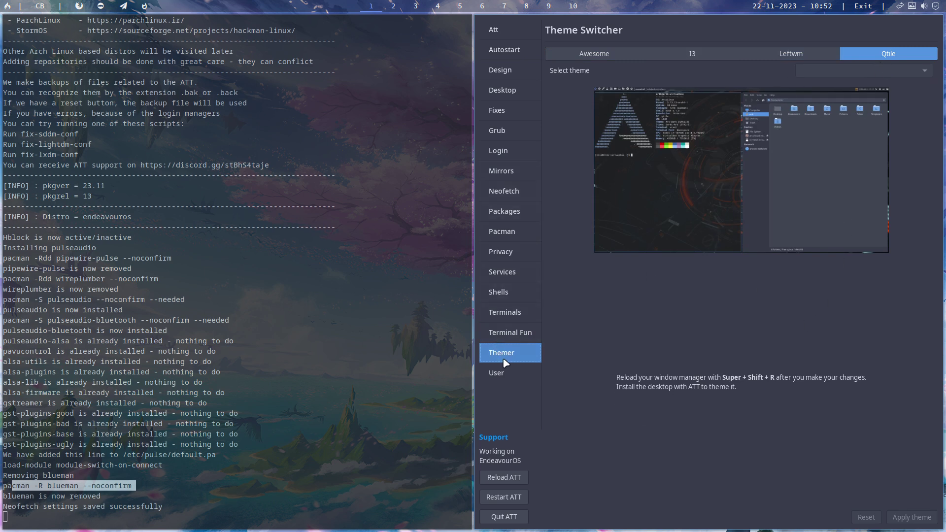
{"action": "left_click", "coordinate": [736, 56]}
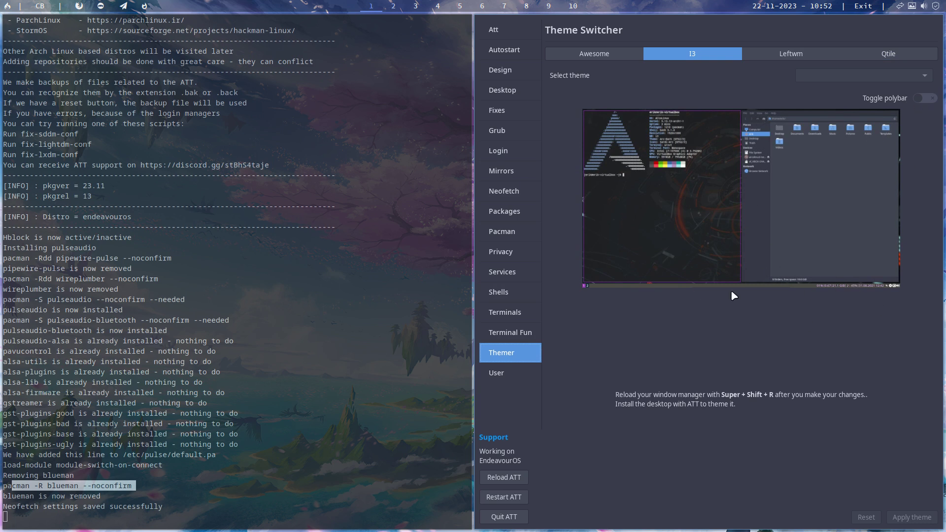
{"action": "left_click", "coordinate": [506, 372]}
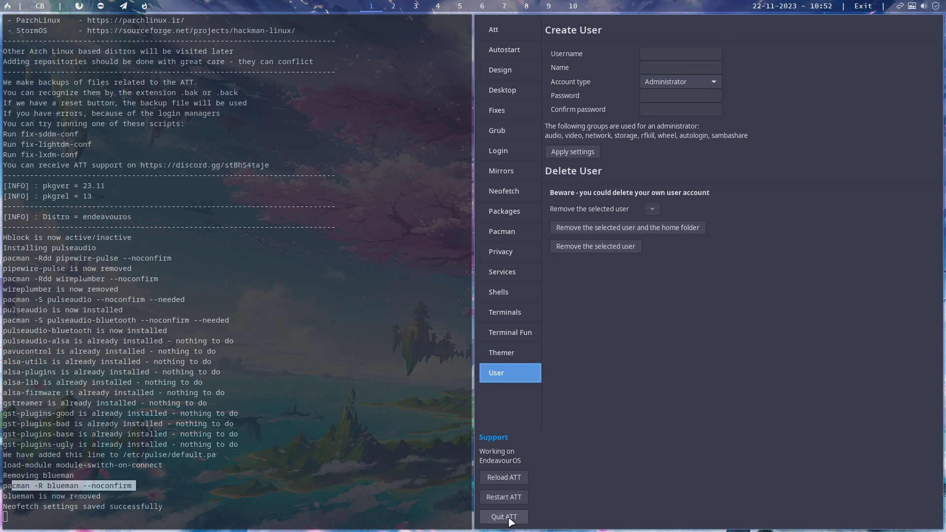
Step: View the LightDM slick-greeter settings under Desktop > Login, then go to empty workspace 3
{"action": "left_click", "coordinate": [506, 92]}
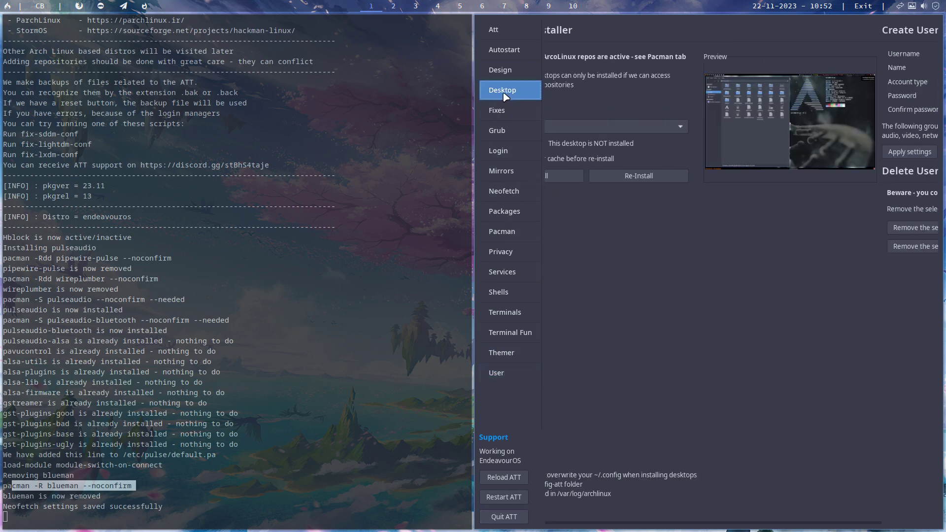
{"action": "left_click", "coordinate": [505, 155]}
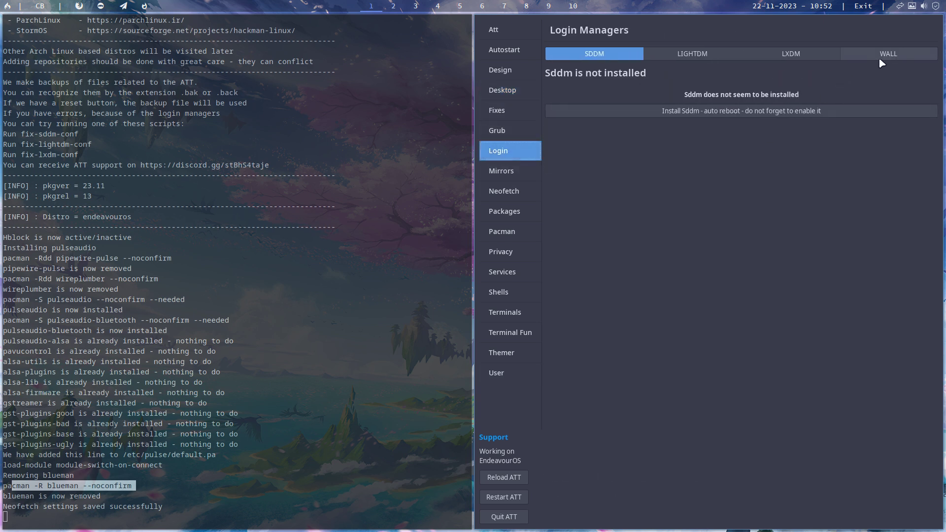
{"action": "left_click", "coordinate": [660, 58]}
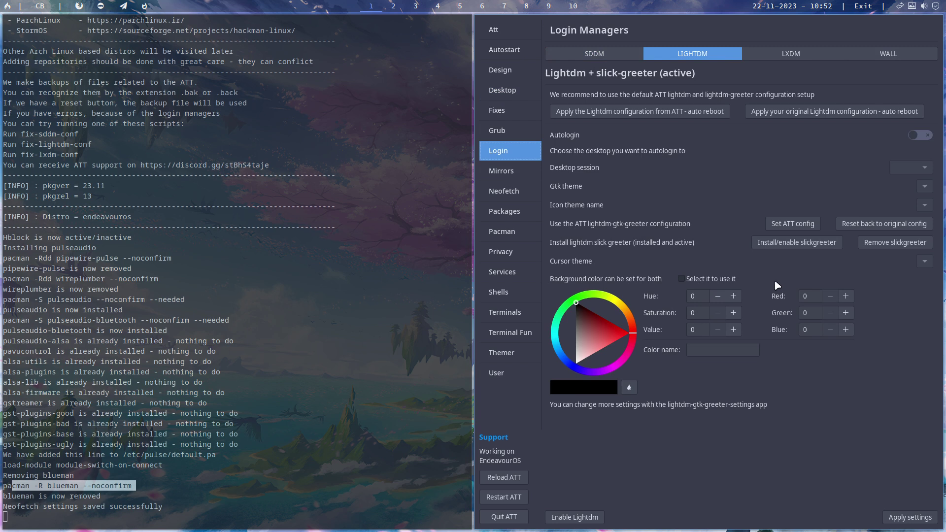
{"action": "left_click", "coordinate": [393, 6]}
{"action": "left_click", "coordinate": [414, 6]}
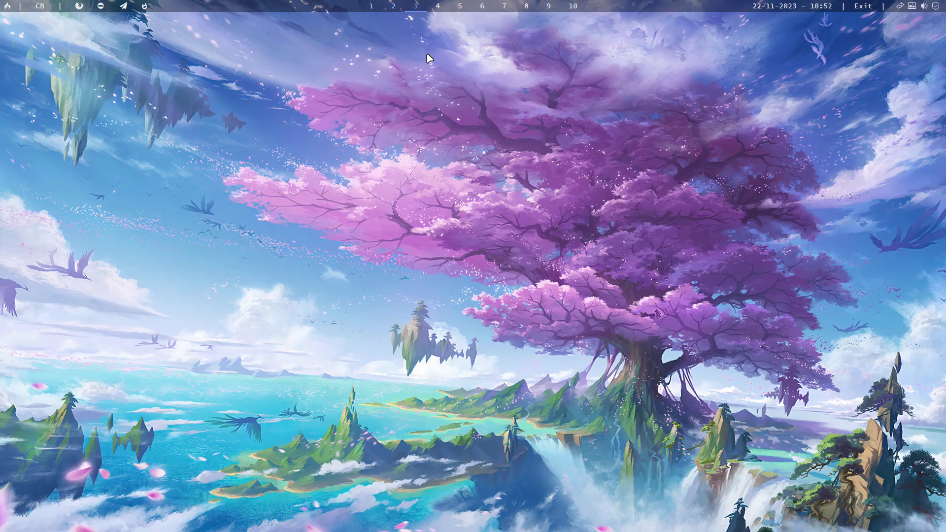
Step: Open Alacritty and type 'sudo pacman -R li', correcting the typos
{"action": "key", "text": "super+Return"}
{"action": "type", "text": "sudo pacm"}
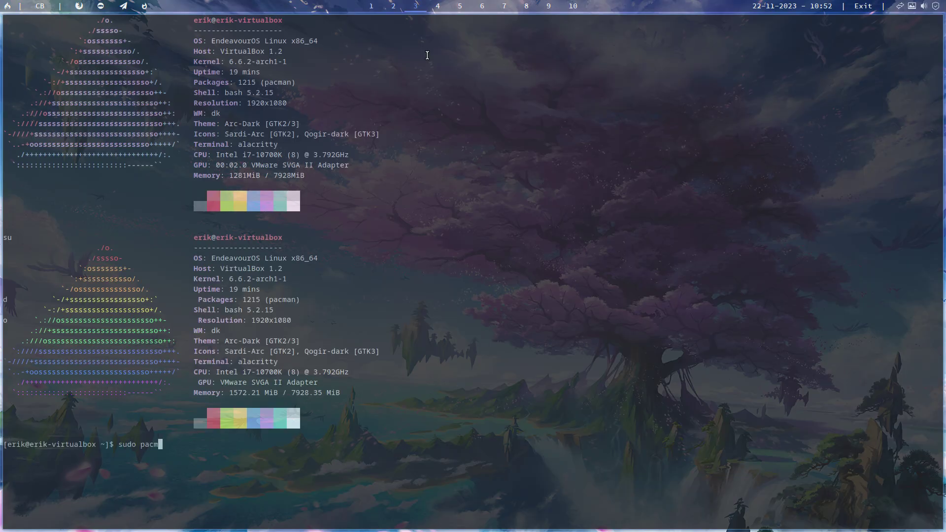
{"action": "type", "text": "an -R lgi"}
{"action": "key", "text": "Left"}
{"action": "key", "text": "BackSpace"}
Step: Tab-complete to list the lightdm packages, then visit workspace 2 and return to workspace 1
{"action": "key", "text": "Tab"}
{"action": "key", "text": "Tab"}
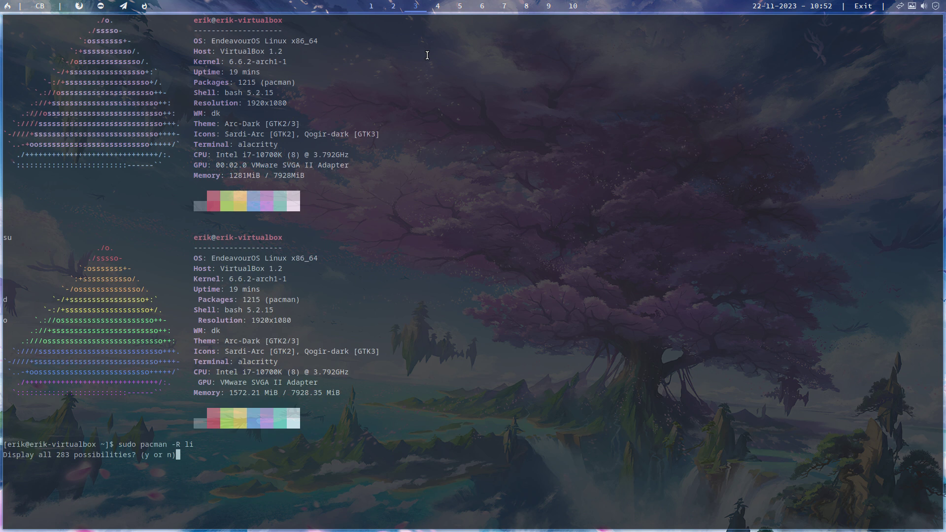
{"action": "type", "text": "ngh"}
{"action": "key", "text": "Tab"}
{"action": "key", "text": "Tab"}
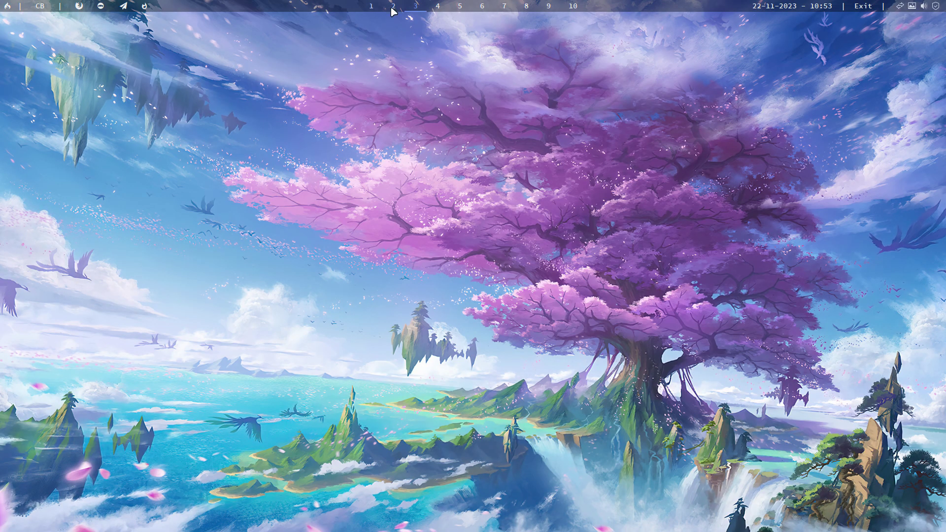
{"action": "left_click", "coordinate": [393, 6]}
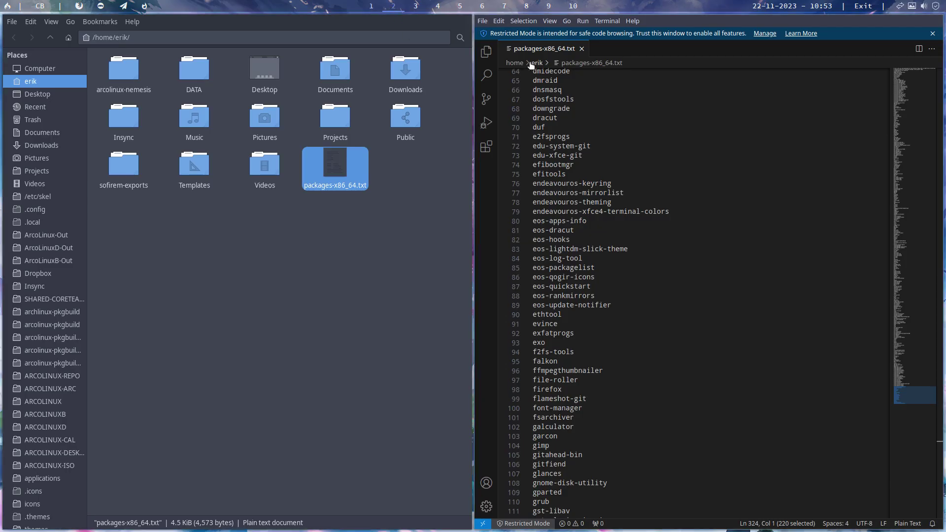
{"action": "key", "text": "super+1"}
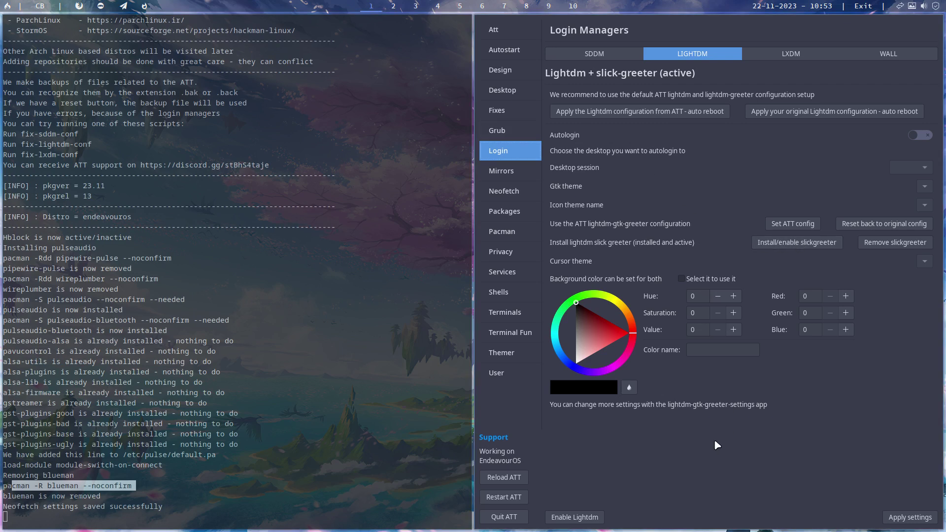
Step: Apply the green att-01.jpg wallpaper as the lightdm login background, then quit ATT
{"action": "left_click", "coordinate": [808, 54]}
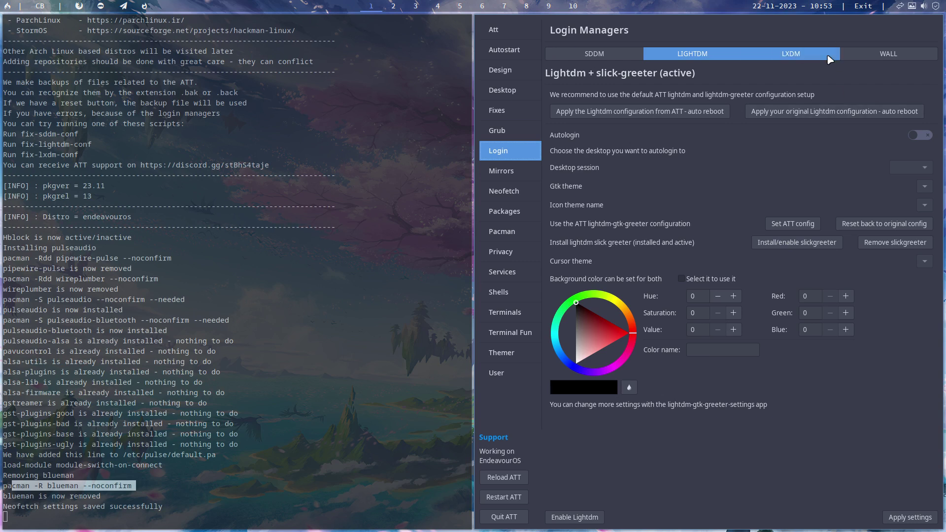
{"action": "left_click", "coordinate": [868, 58]}
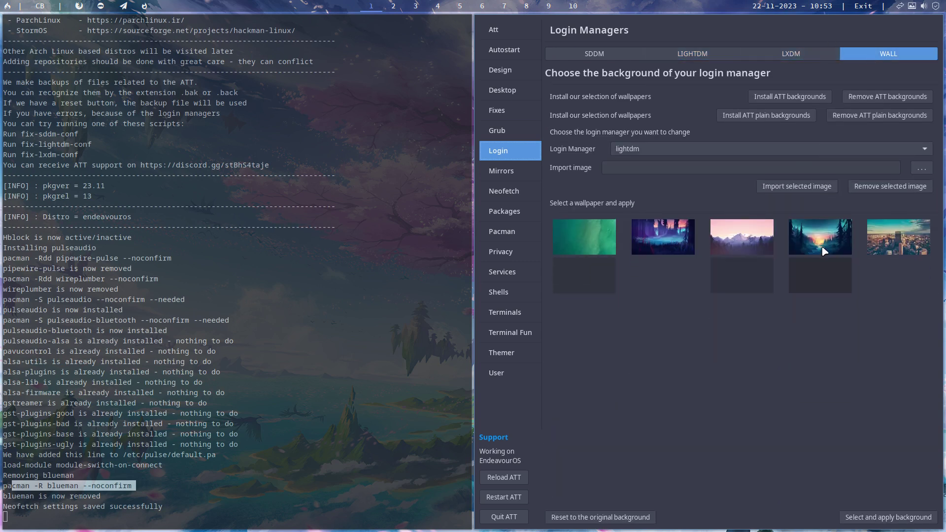
{"action": "left_click", "coordinate": [878, 149]}
{"action": "left_click", "coordinate": [877, 149]}
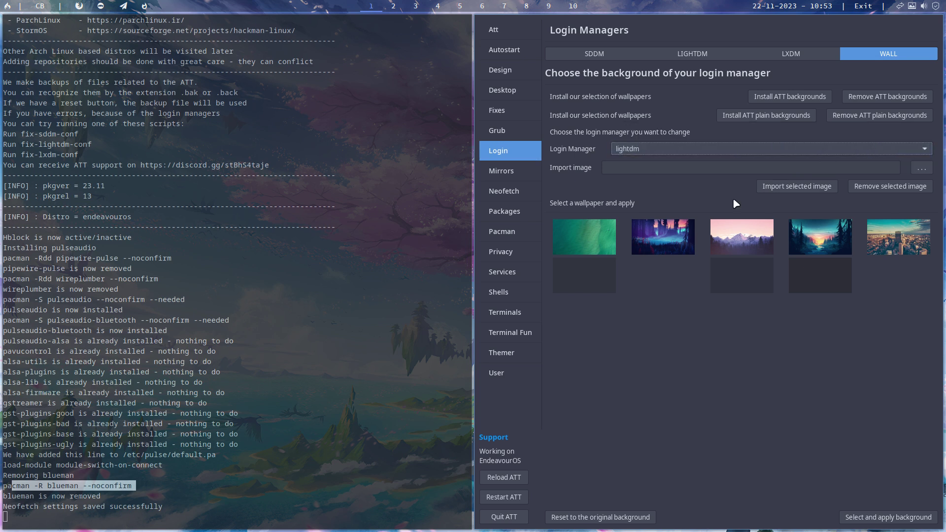
{"action": "left_click", "coordinate": [590, 248]}
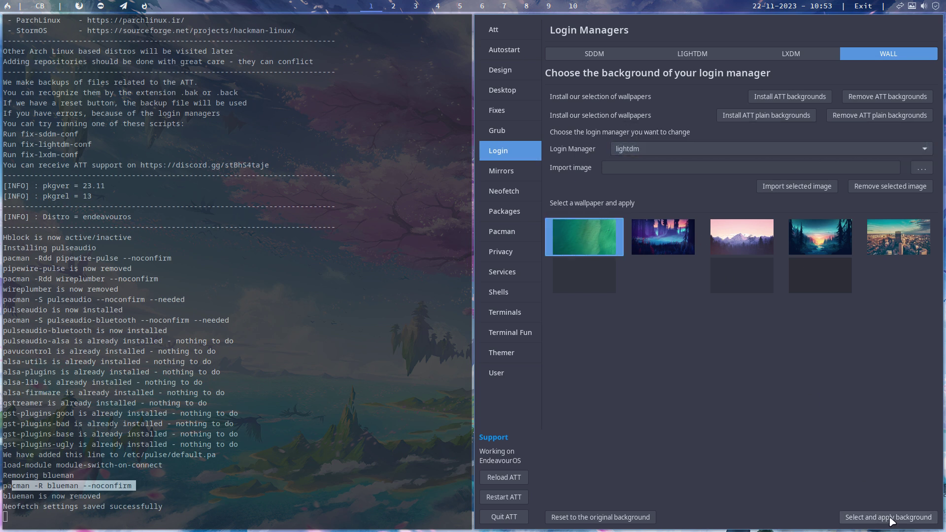
{"action": "left_click", "coordinate": [892, 521]}
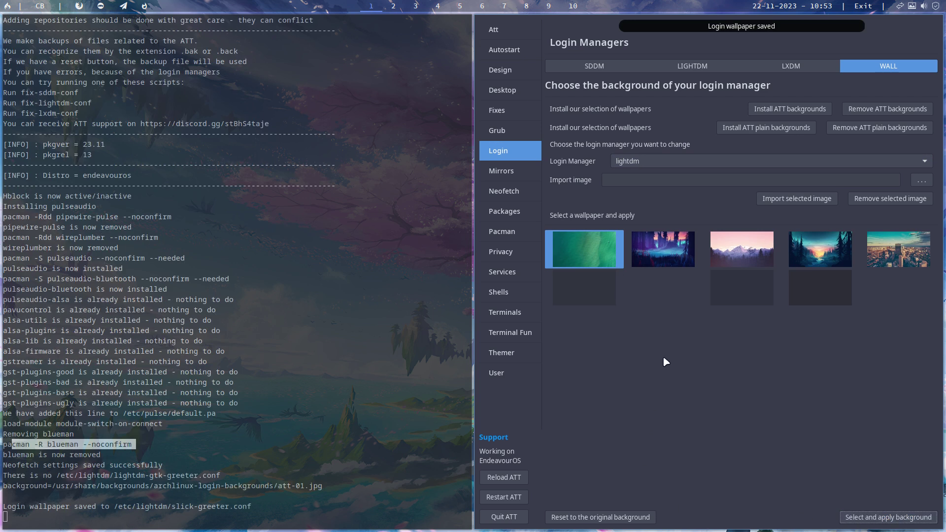
{"action": "left_click", "coordinate": [503, 517]}
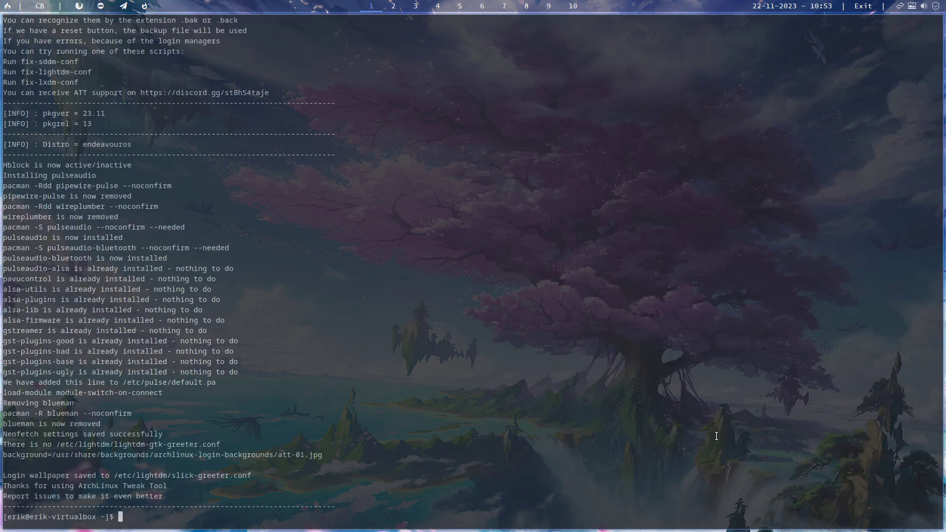
{"action": "key", "text": "super+x"}
Step: Log out, check the green slick-greeter background, and sign back in with the account password
{"action": "key", "text": "l"}
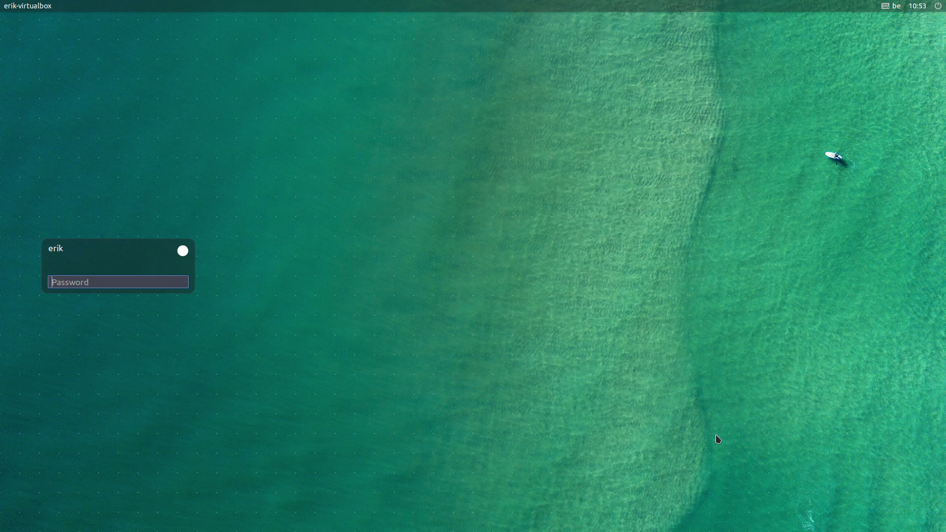
{"action": "type", "text": "****"}
{"action": "key", "text": "Return"}
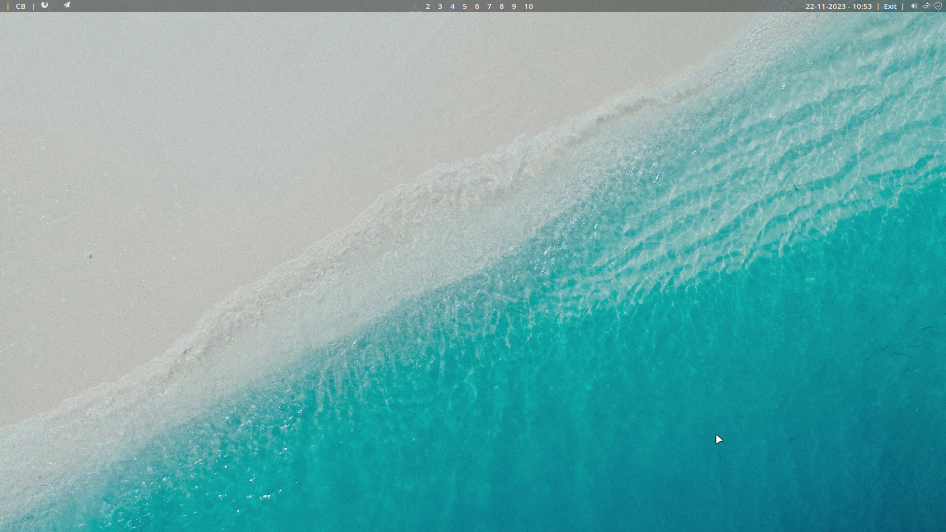
Step: Open Thunar with hidden files shown and enter .config/variety/Downloaded/wallhaven_abstract
{"action": "key", "text": "super+shift+Return"}
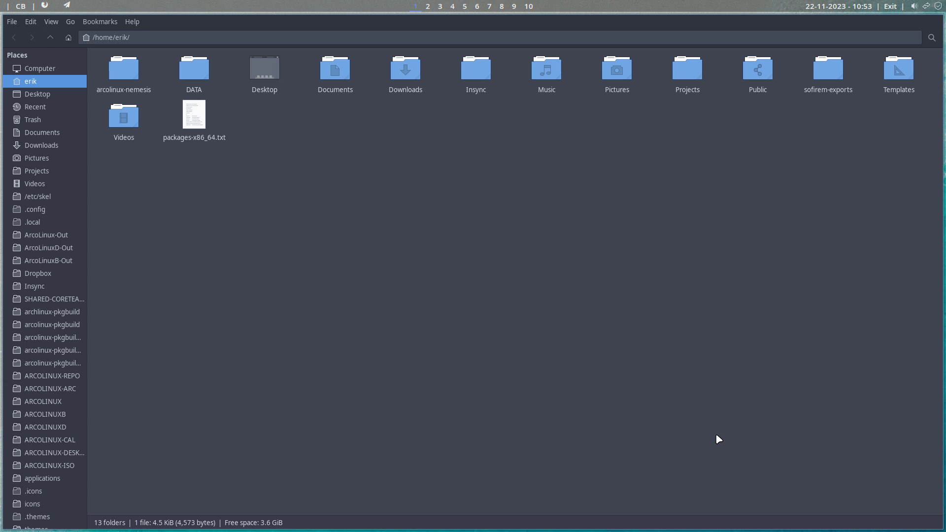
{"action": "key", "text": "ctrl+h"}
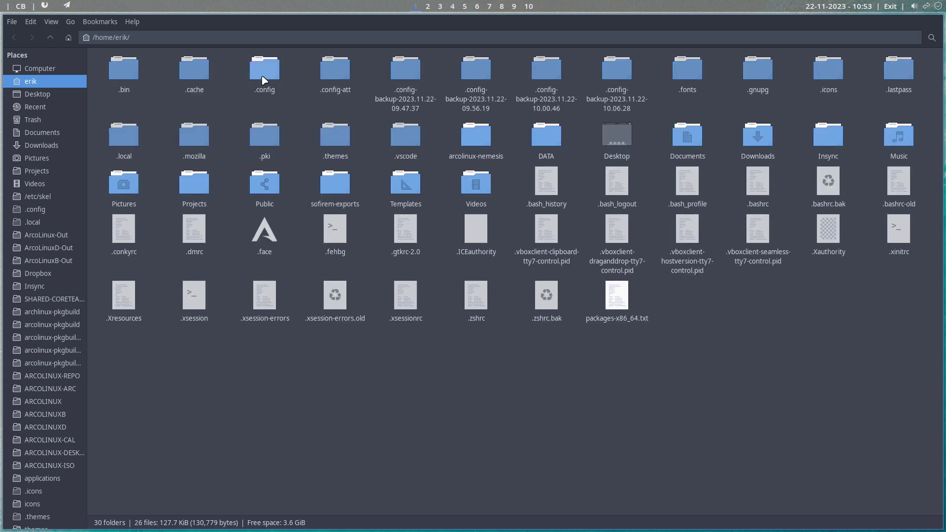
{"action": "double_click", "coordinate": [264, 71]}
{"action": "double_click", "coordinate": [266, 172]}
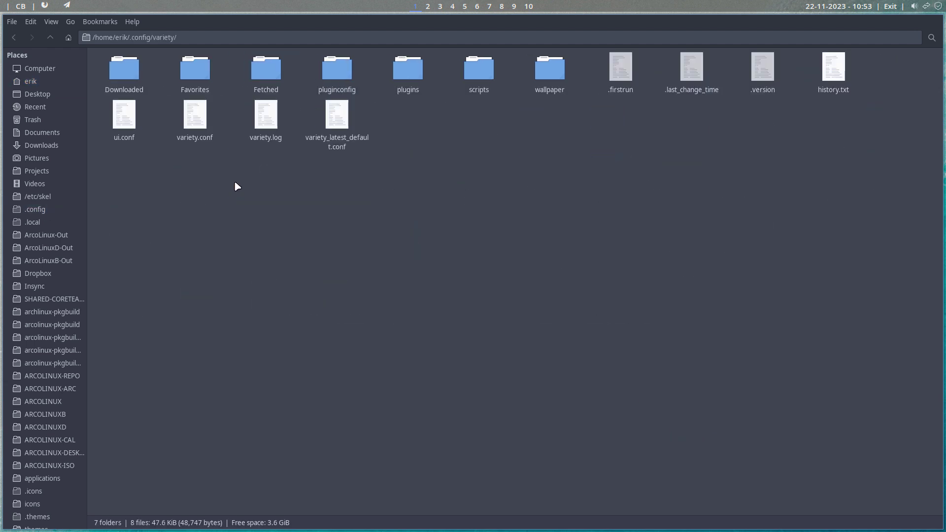
{"action": "double_click", "coordinate": [123, 75]}
{"action": "double_click", "coordinate": [128, 85]}
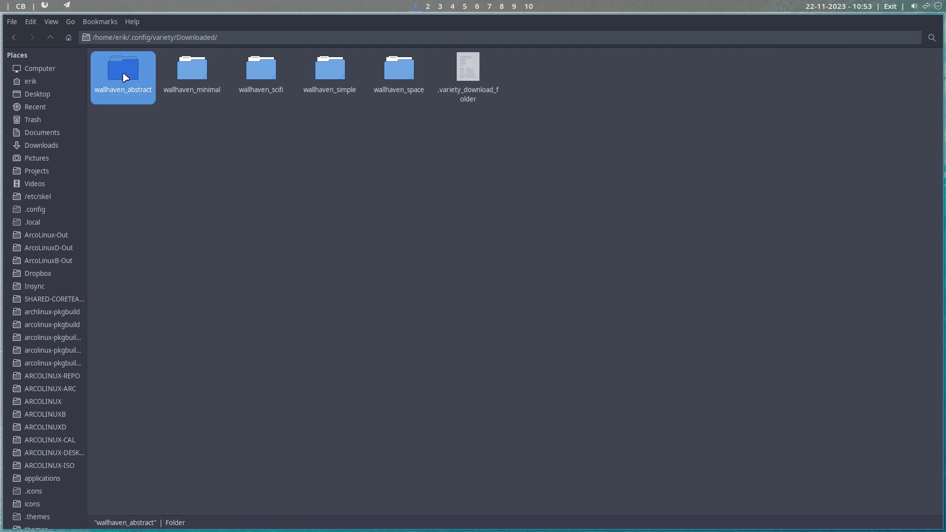
Step: Browse the wallhaven_minimal, wallhaven_scifi, wallhaven_simple and wallhaven_space folders in turn
{"action": "scroll", "coordinate": [578, 275], "scroll_direction": "up", "scroll_amount": 4}
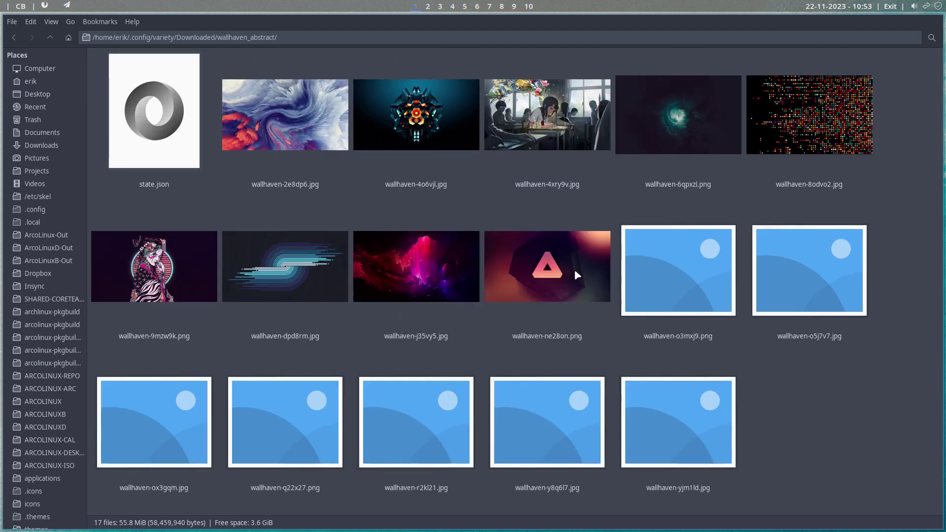
{"action": "left_click", "coordinate": [50, 37]}
{"action": "left_click", "coordinate": [302, 115]}
{"action": "double_click", "coordinate": [302, 115]}
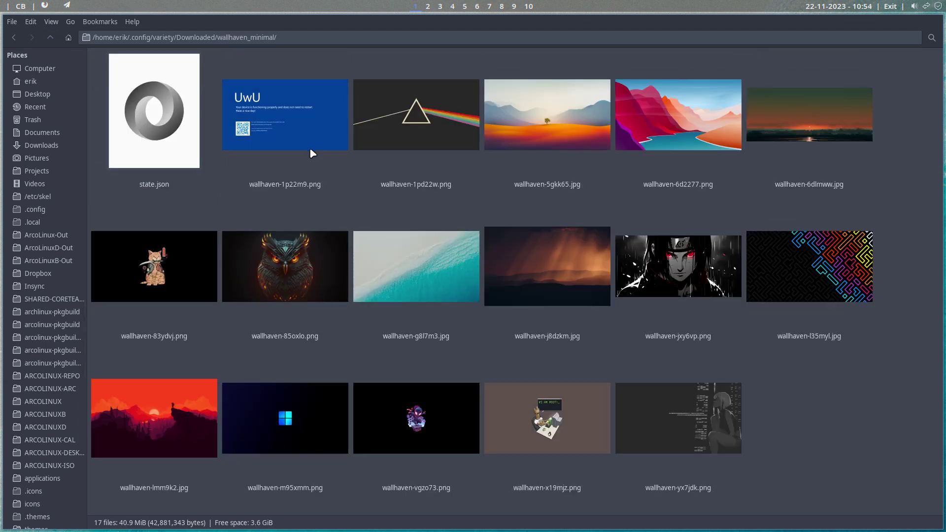
{"action": "left_click", "coordinate": [49, 38]}
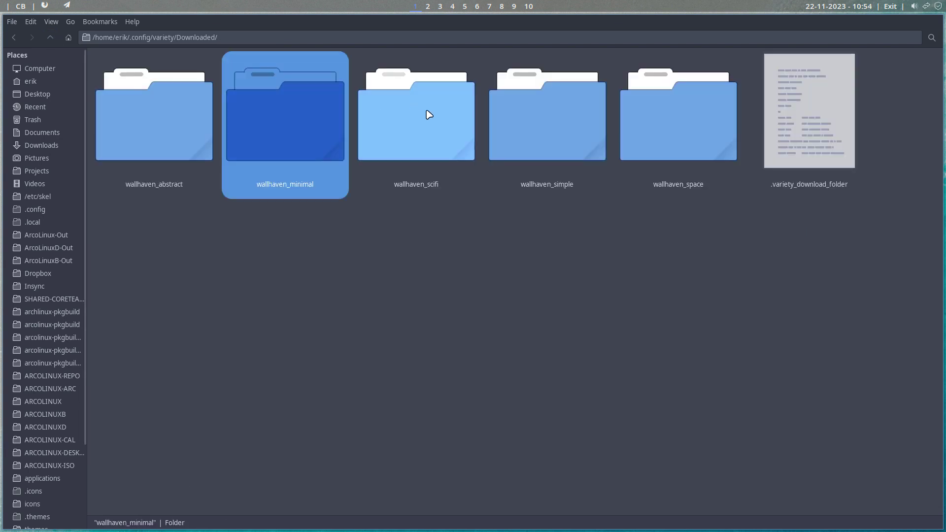
{"action": "double_click", "coordinate": [430, 115]}
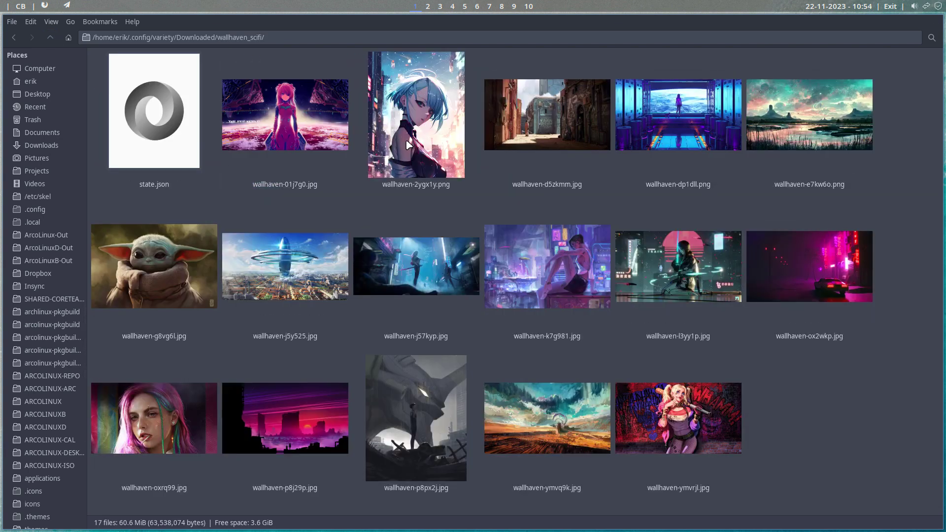
{"action": "left_click", "coordinate": [50, 37]}
{"action": "double_click", "coordinate": [554, 98]}
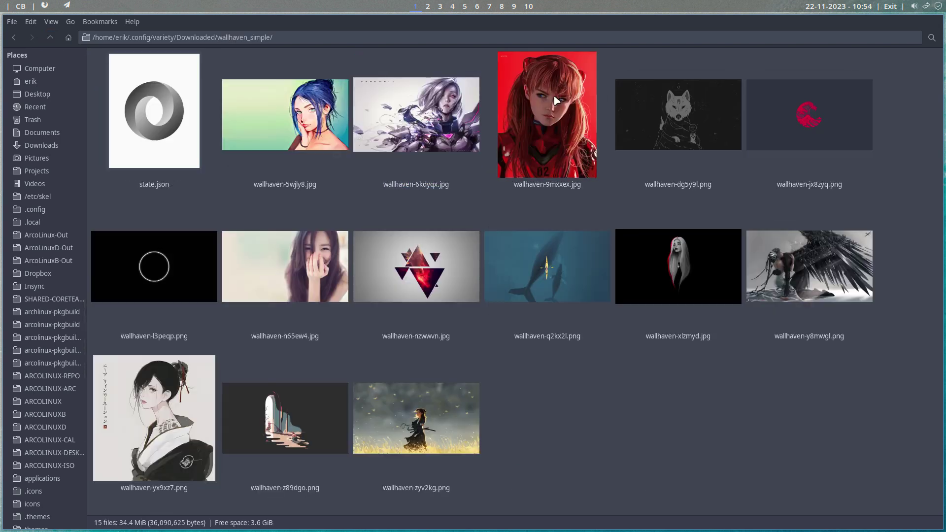
{"action": "left_click", "coordinate": [48, 37]}
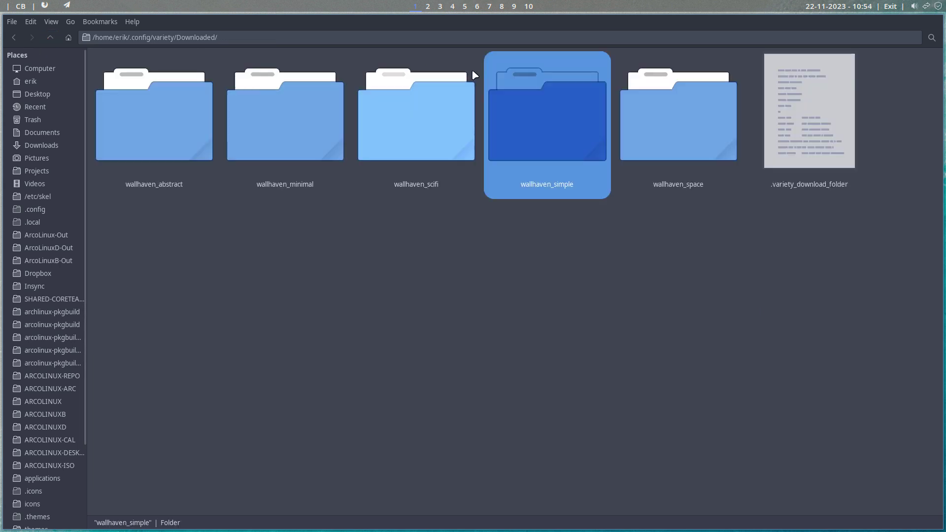
{"action": "double_click", "coordinate": [646, 120]}
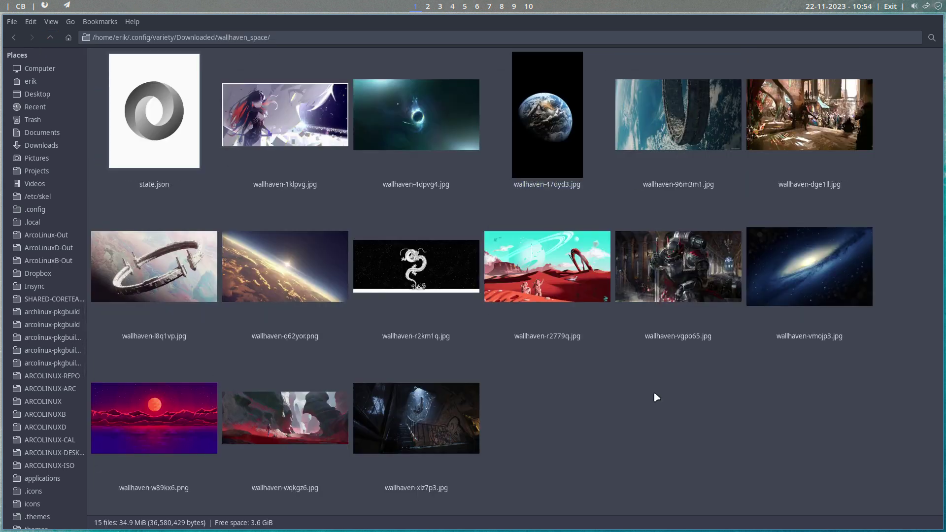